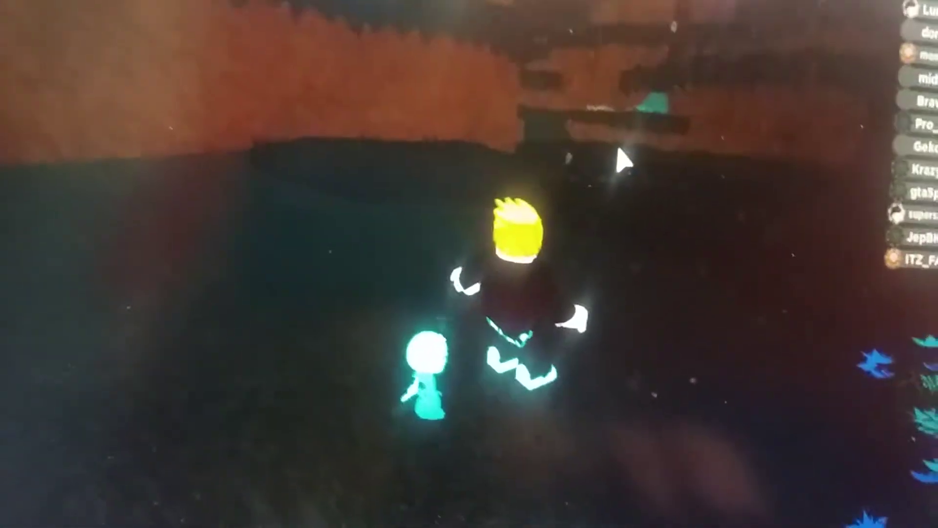
Step: Close the team overview and have Squrtie use Strike on the wild Cathorn
{"action": "key", "text": "Left"}
{"action": "key", "text": "Left"}
{"action": "key", "text": "Left"}
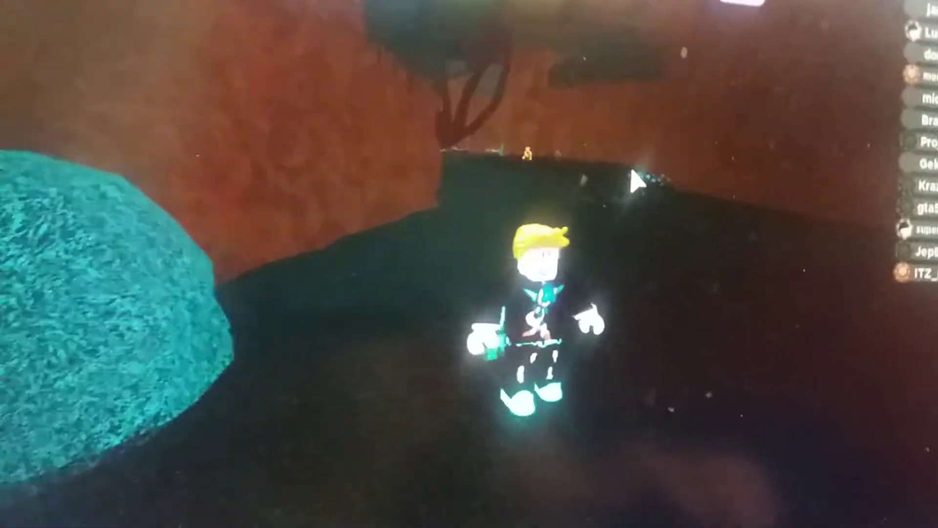
{"action": "key", "text": "Right"}
{"action": "key", "text": "Right"}
{"action": "key", "text": "Left"}
{"action": "key", "text": "Left"}
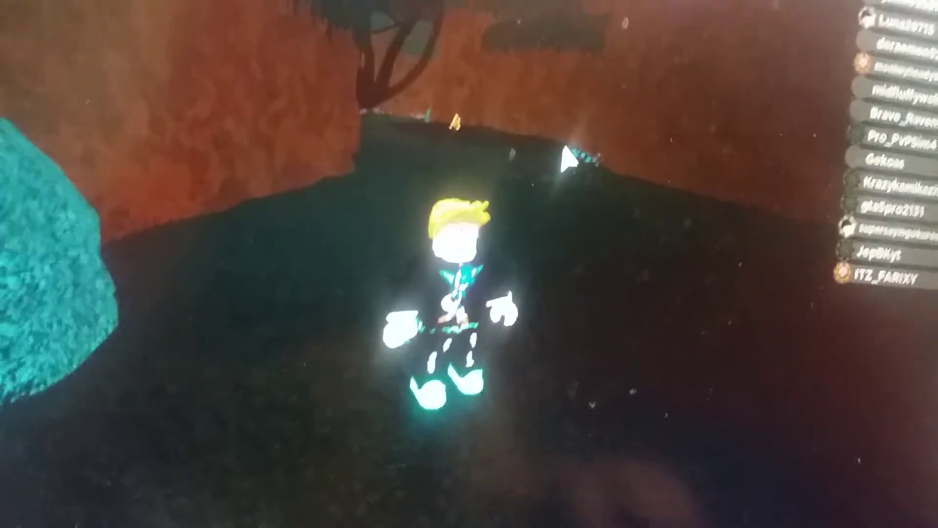
{"action": "key", "text": "Left"}
{"action": "key", "text": "Right"}
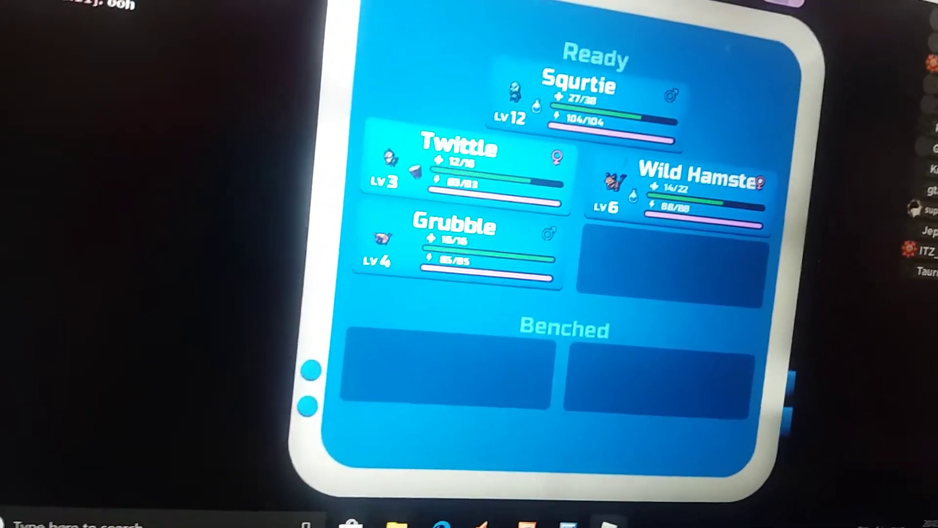
{"action": "key", "text": "Escape"}
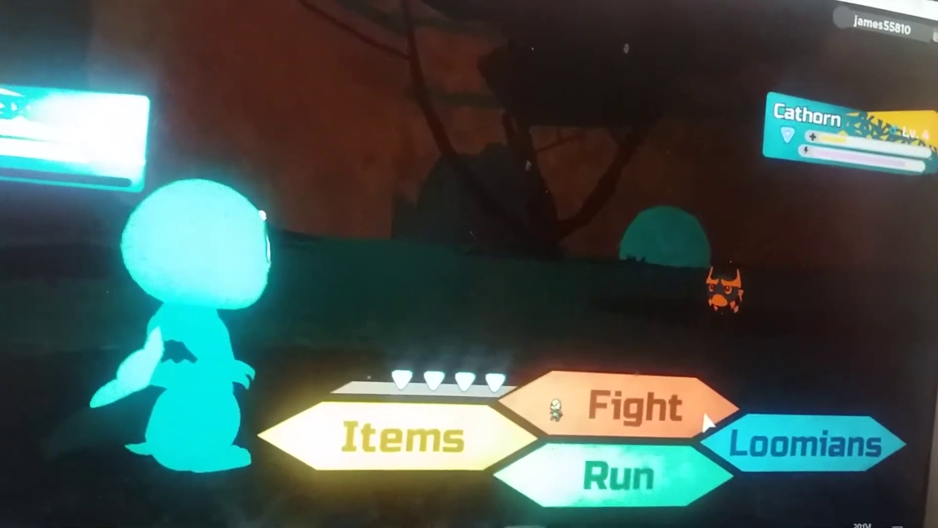
{"action": "left_click", "coordinate": [729, 446]}
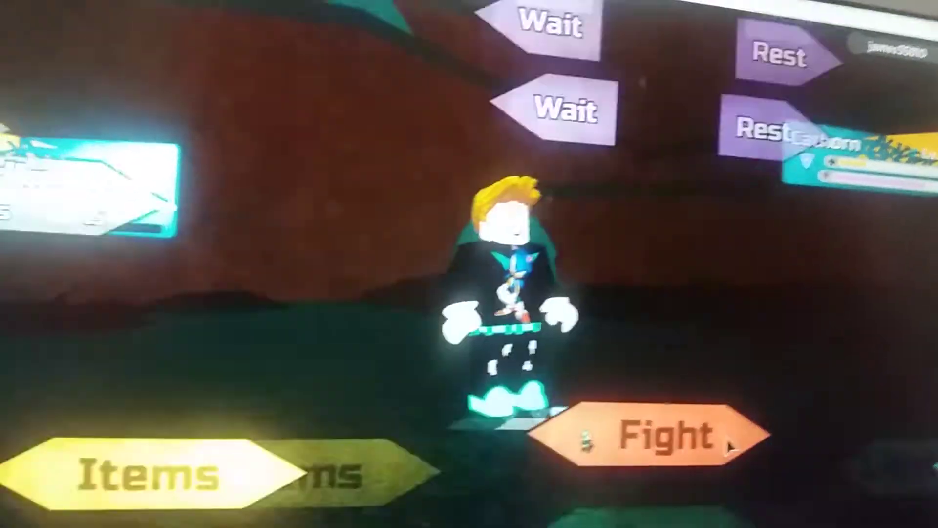
{"action": "left_click", "coordinate": [425, 361]}
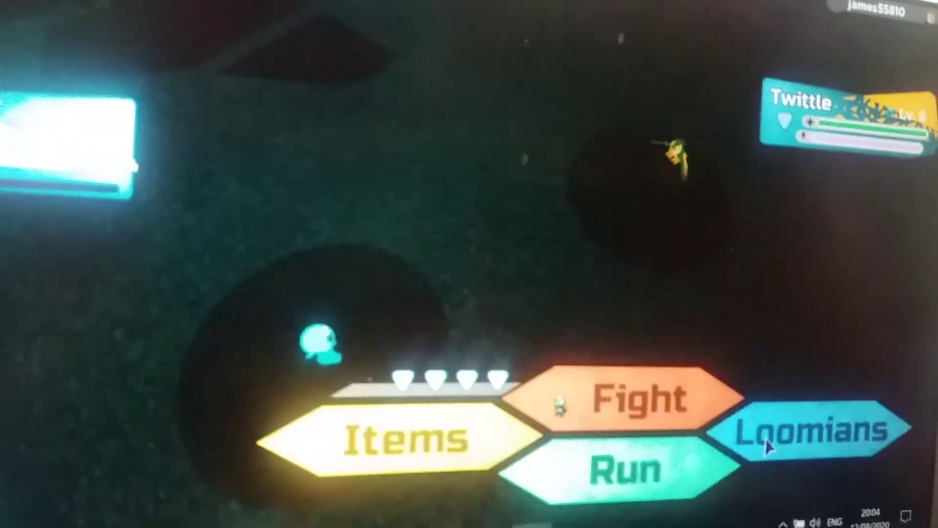
Step: Check the party list and Twittle's options, then return to the battle
{"action": "left_click", "coordinate": [766, 445]}
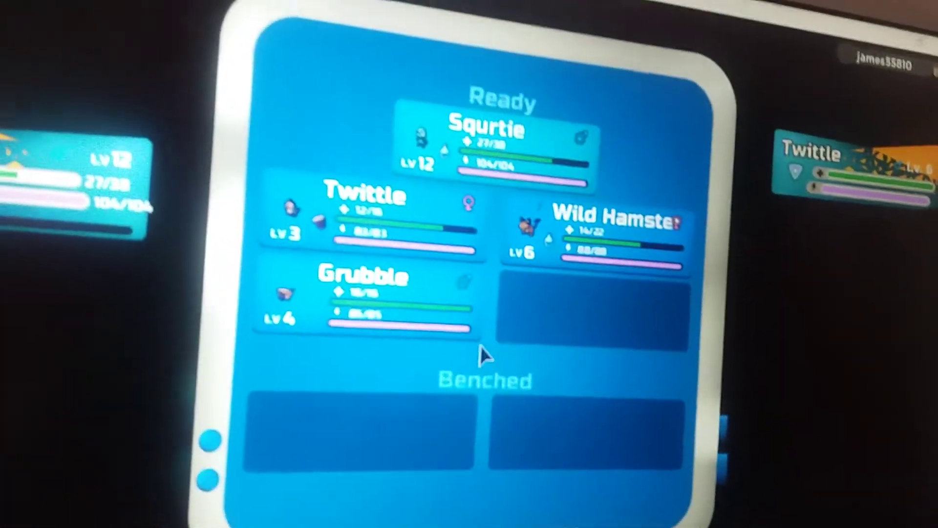
{"action": "left_click", "coordinate": [406, 230]}
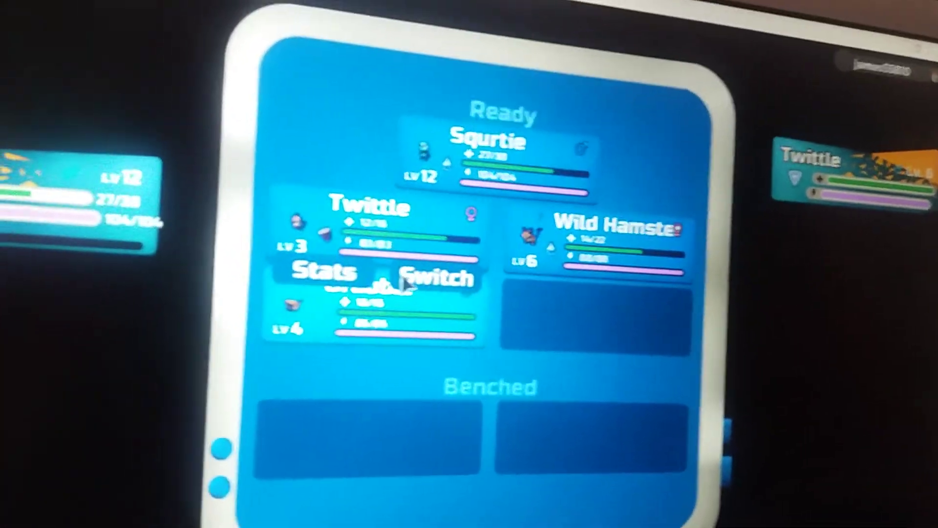
{"action": "left_click", "coordinate": [414, 282]}
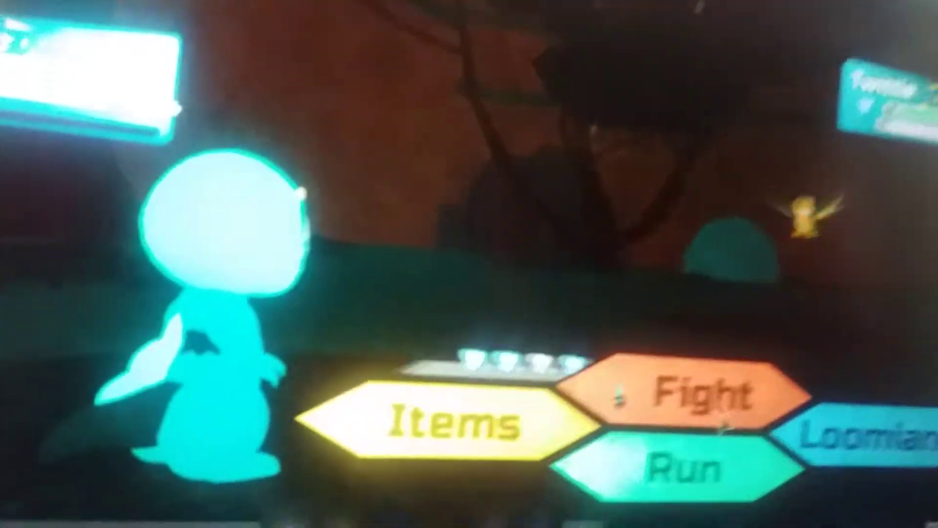
Step: Fight the wild Twittle with one of Squrtie's moves
{"action": "left_click", "coordinate": [722, 426]}
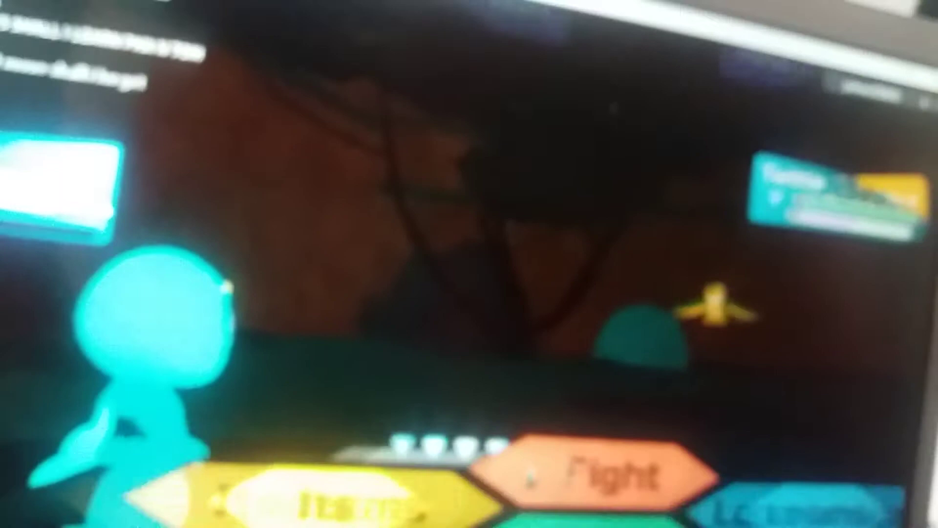
{"action": "left_click", "coordinate": [531, 477]}
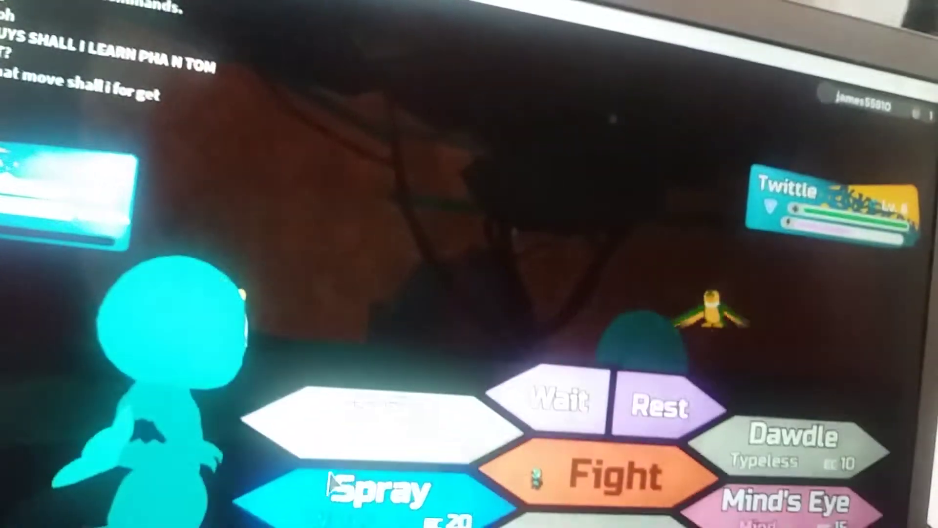
{"action": "left_click", "coordinate": [411, 494]}
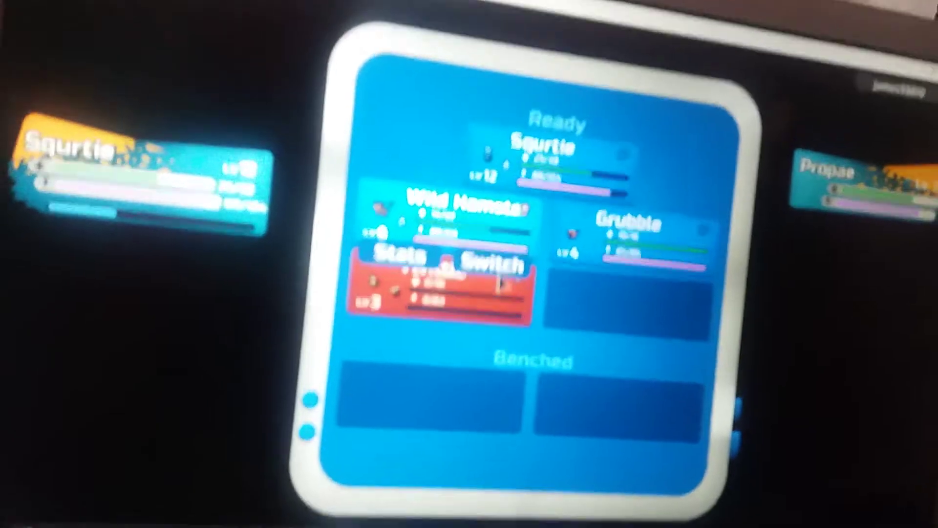
Step: Swap in Wild Hamster and attack Tyler's Propae for several turns
{"action": "left_click", "coordinate": [462, 315]}
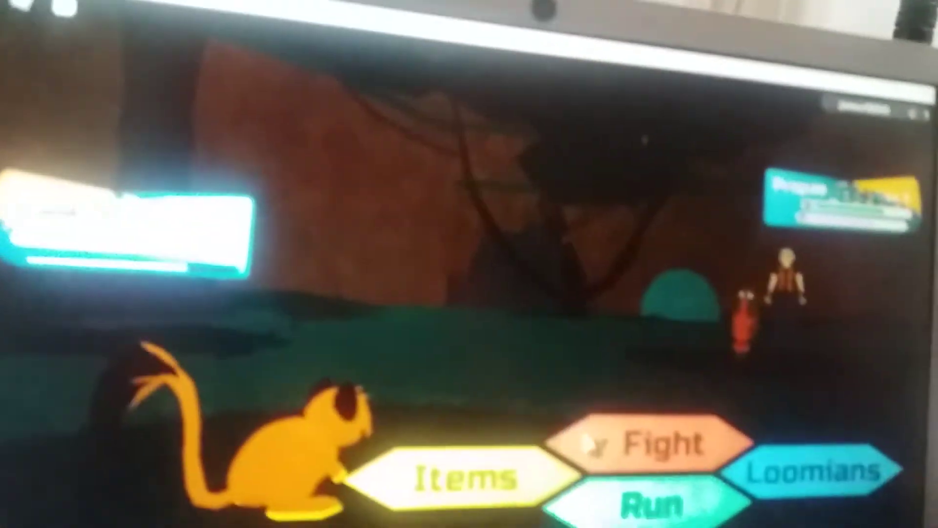
{"action": "left_click", "coordinate": [587, 430]}
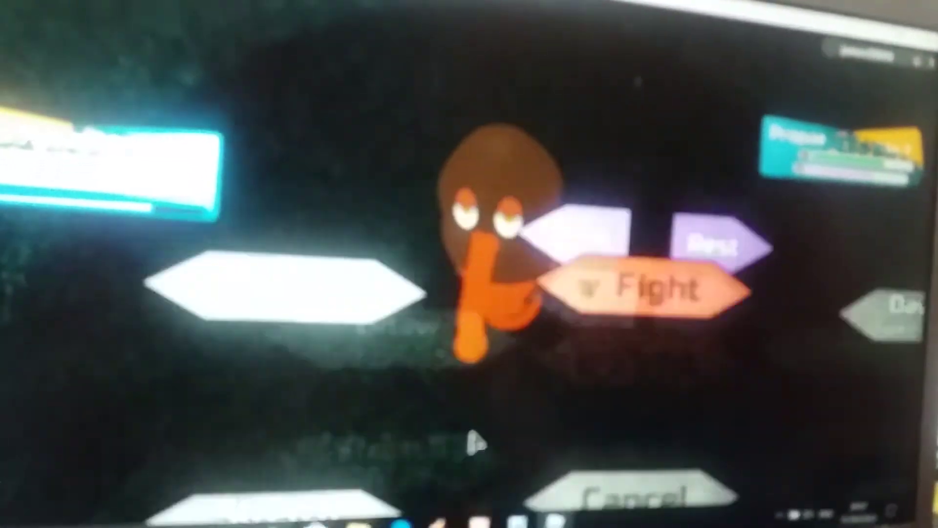
{"action": "left_click", "coordinate": [440, 370]}
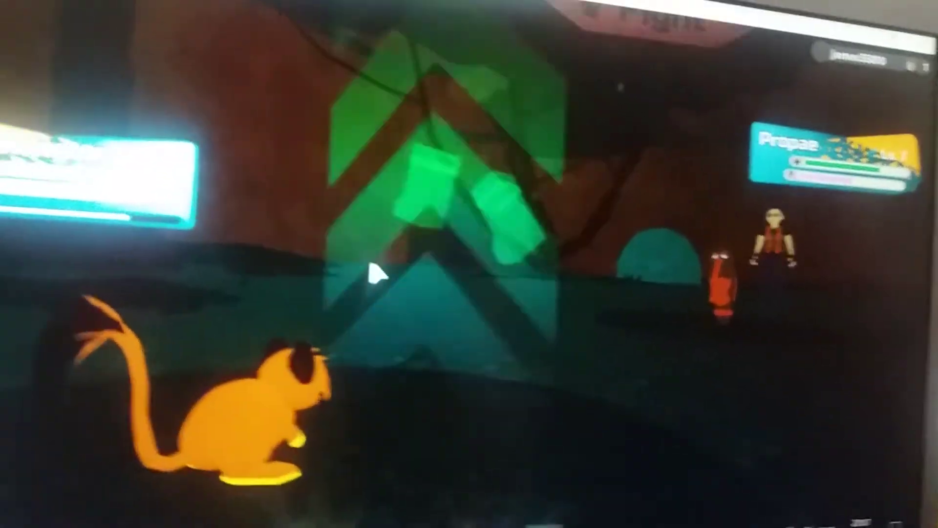
{"action": "left_click", "coordinate": [565, 452]}
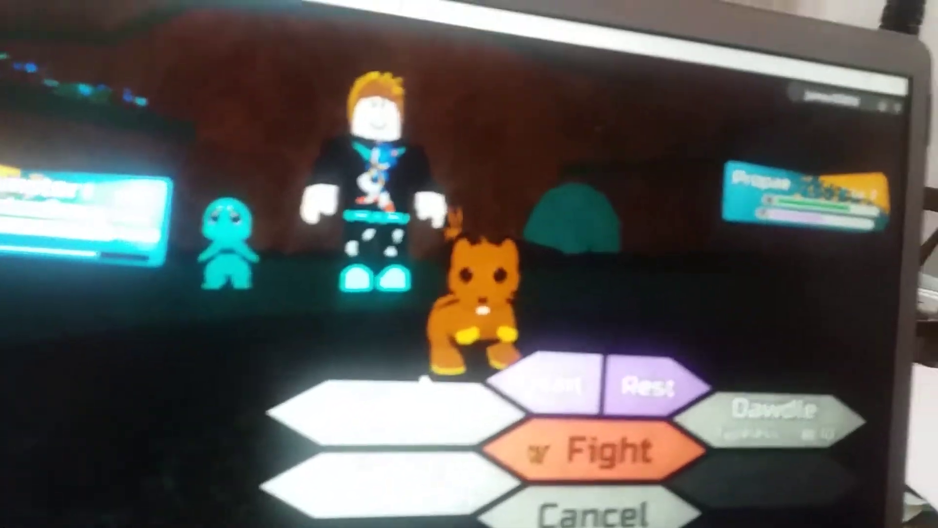
{"action": "left_click", "coordinate": [419, 411]}
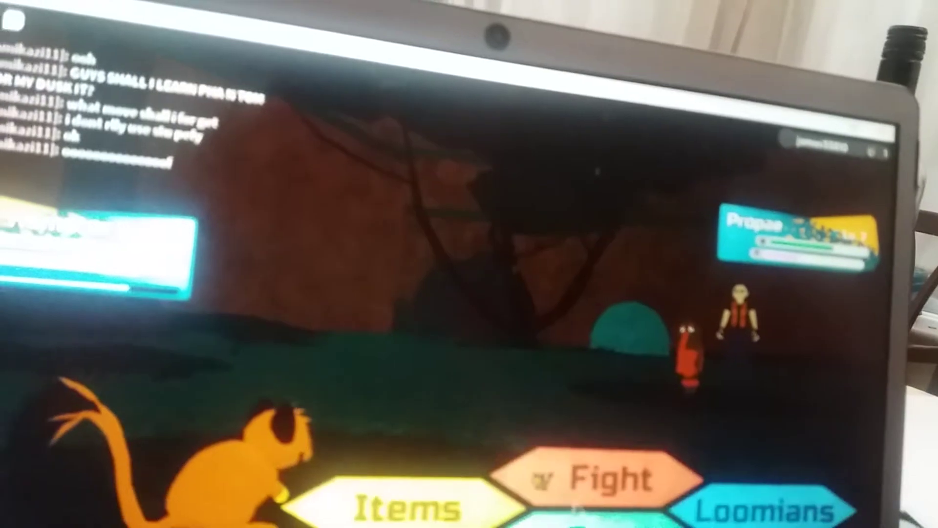
{"action": "left_click", "coordinate": [579, 484]}
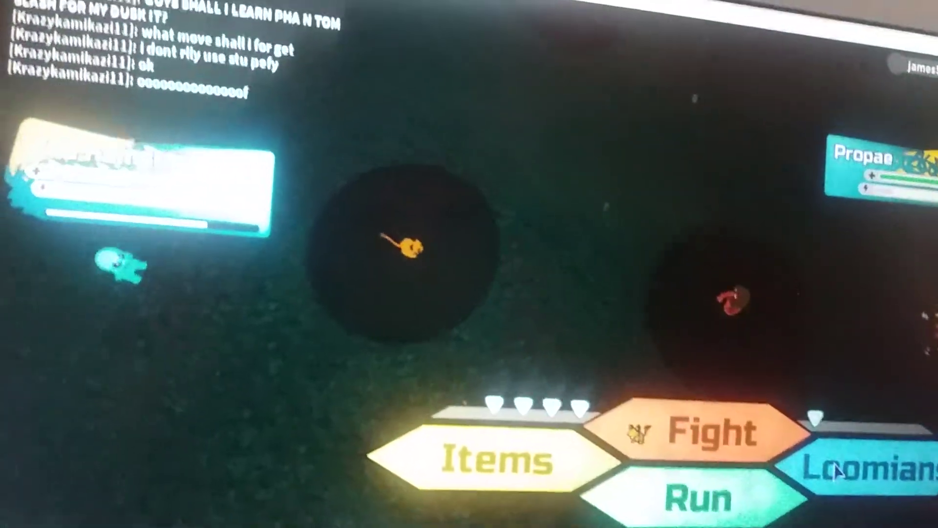
Step: Send Squrtie back in, attack Propae until it faints, and dismiss Tyler's dialogue
{"action": "left_click", "coordinate": [838, 471]}
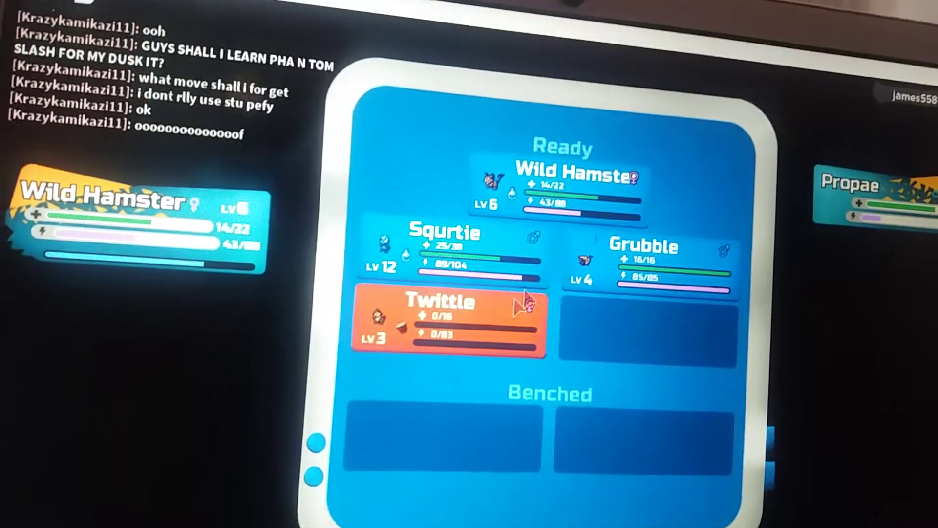
{"action": "left_click", "coordinate": [486, 263]}
{"action": "left_click", "coordinate": [513, 290]}
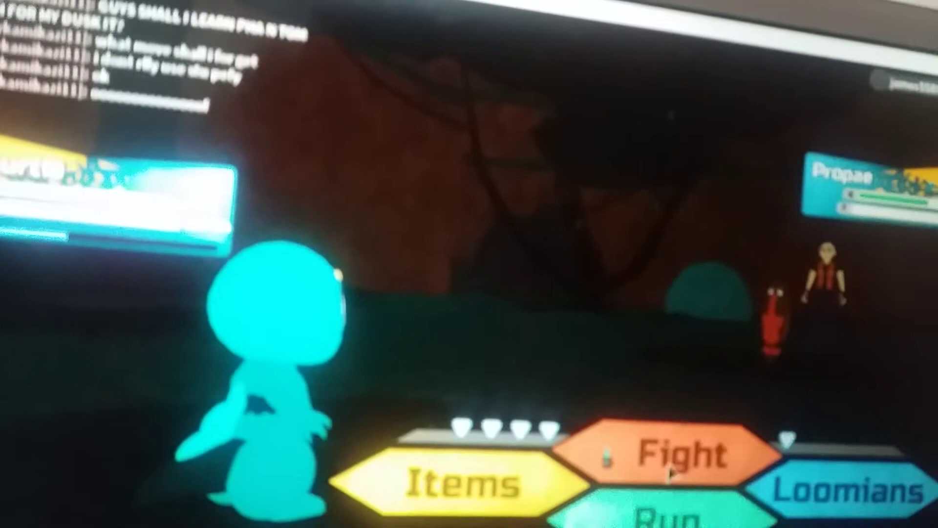
{"action": "left_click", "coordinate": [671, 469]}
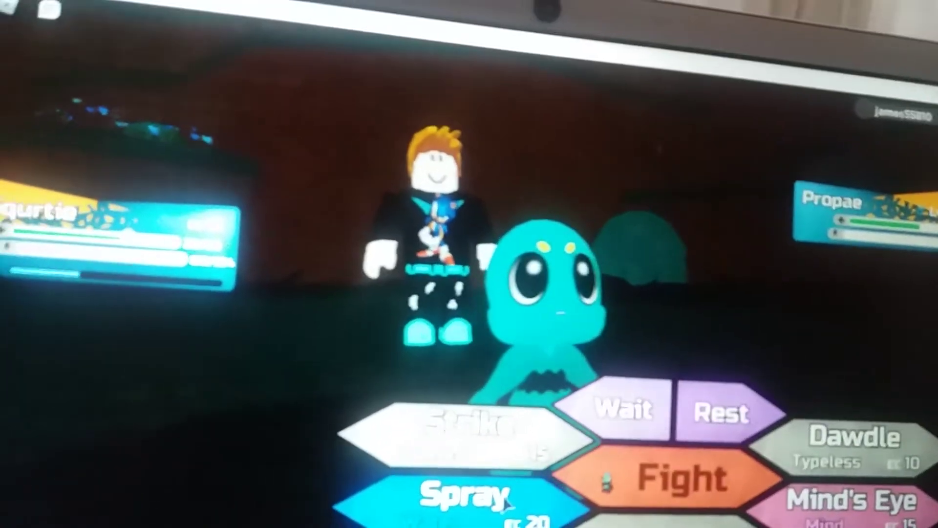
{"action": "left_click", "coordinate": [506, 500]}
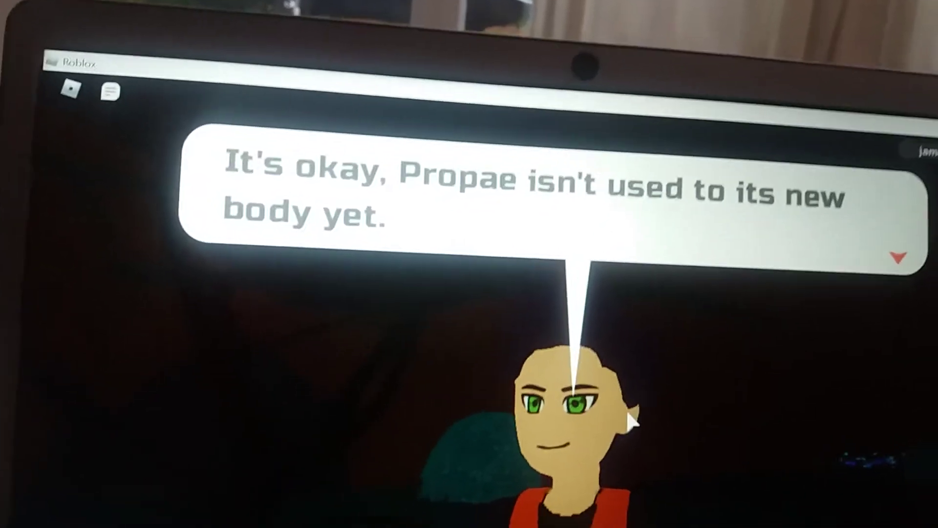
{"action": "left_click", "coordinate": [590, 407]}
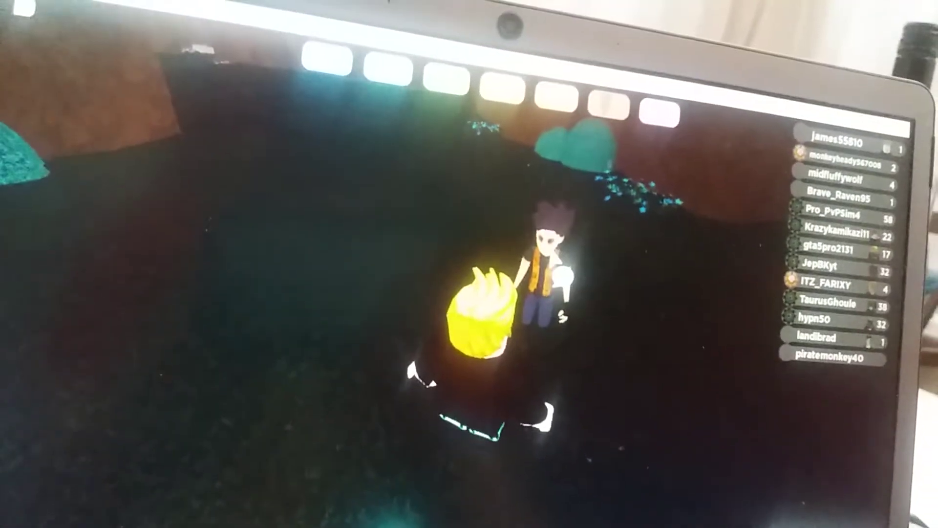
Step: Talk to the NPC about Loomians evolving at a certain level
{"action": "left_click", "coordinate": [564, 283]}
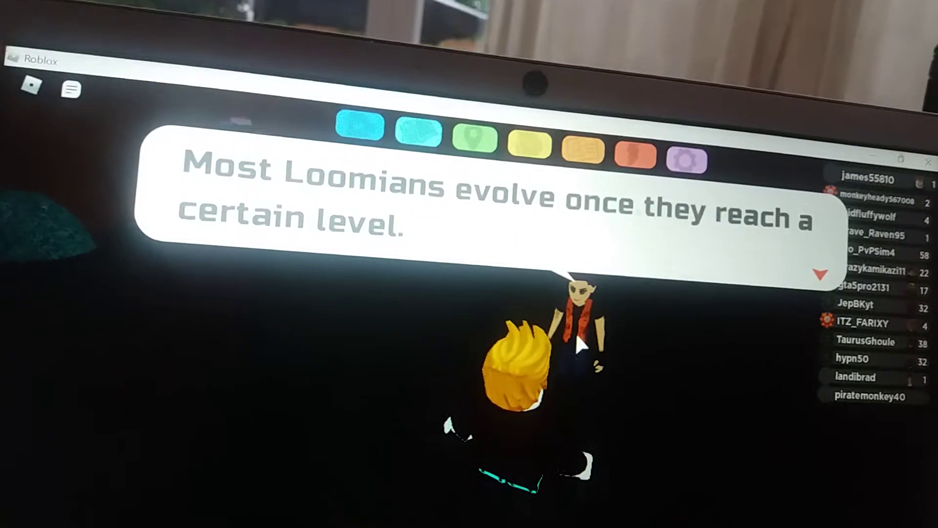
{"action": "left_click", "coordinate": [575, 334]}
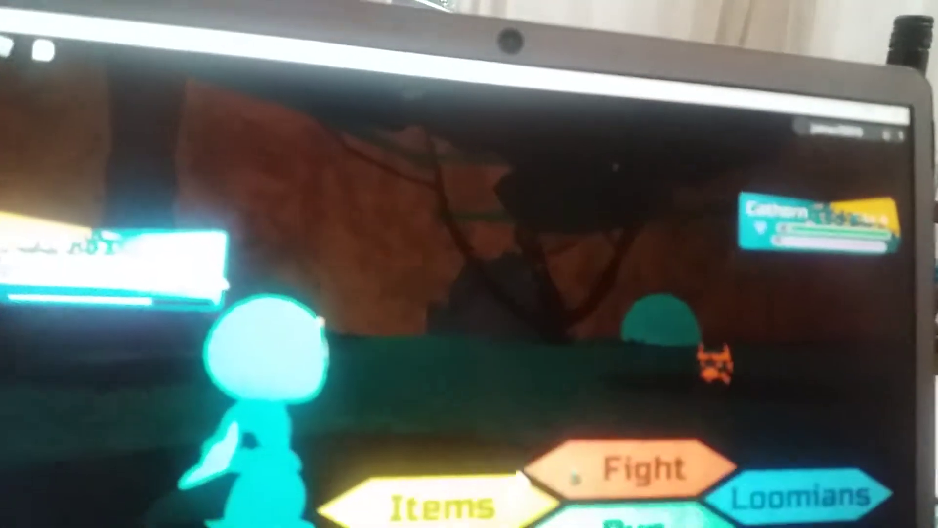
Step: Attack the wild Cathorn with a Squrtie move until it faints
{"action": "left_click", "coordinate": [565, 477]}
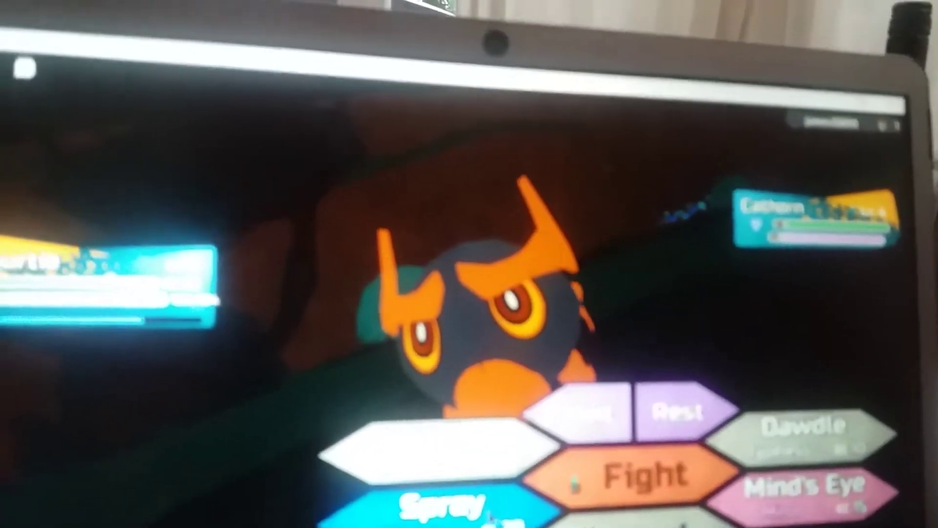
{"action": "left_click", "coordinate": [440, 506]}
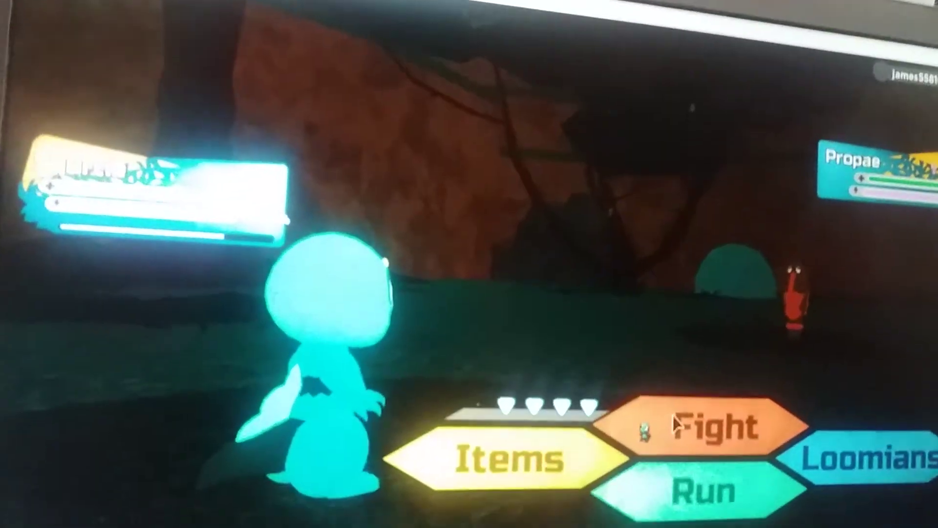
Step: Choose Squrtie's moves to defeat the wild Propae
{"action": "left_click", "coordinate": [657, 458]}
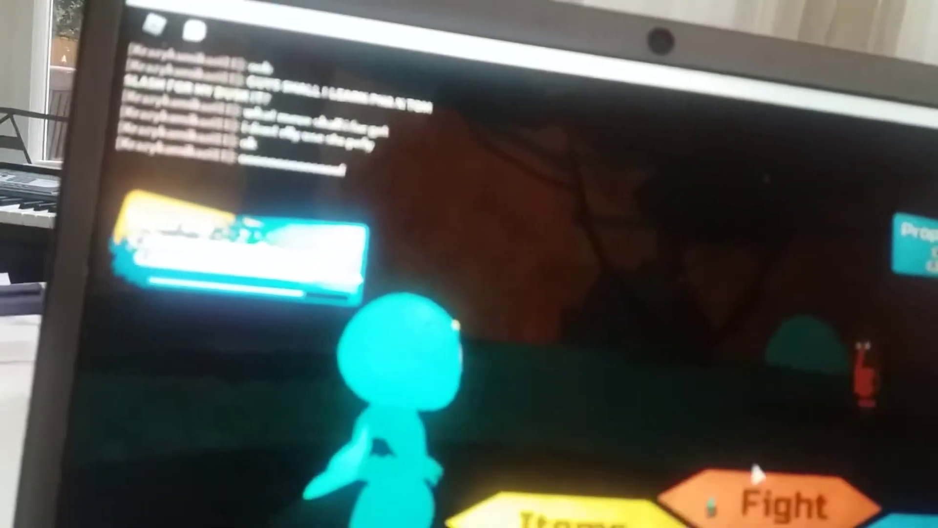
{"action": "left_click", "coordinate": [756, 480]}
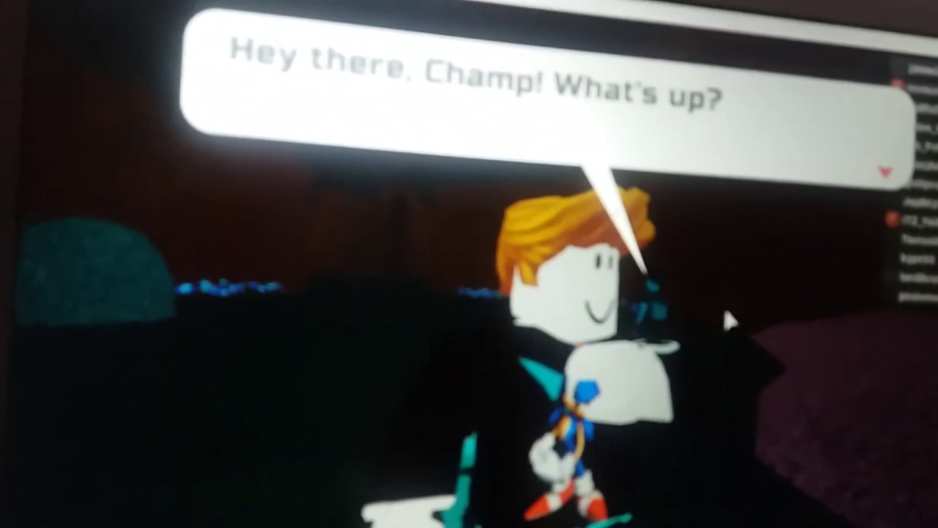
Step: Hear the NPC explain the lost tablet piece and the dark goop
{"action": "left_click", "coordinate": [709, 318]}
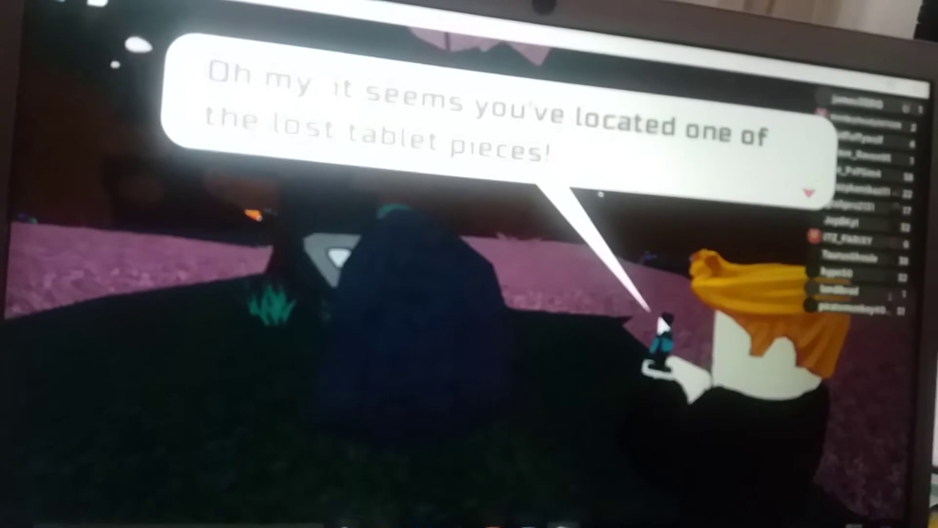
{"action": "left_click", "coordinate": [663, 321]}
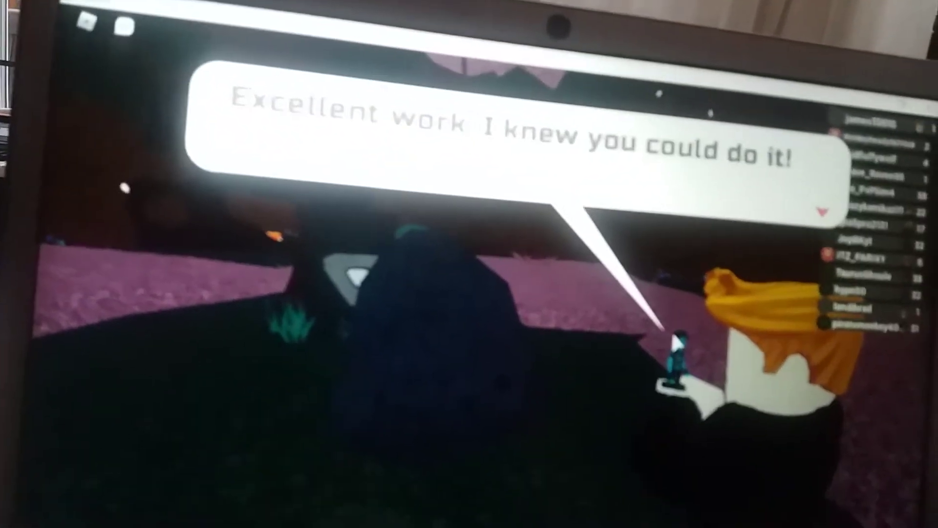
{"action": "left_click", "coordinate": [678, 341]}
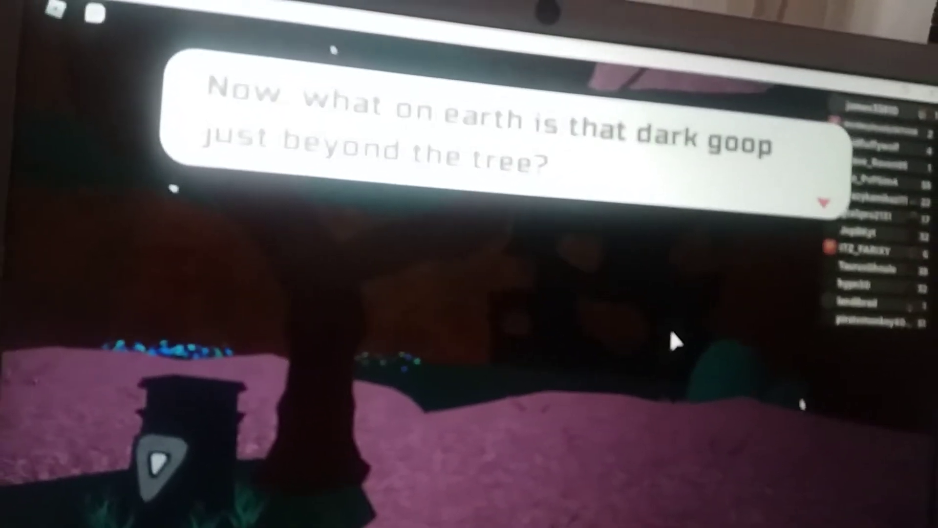
{"action": "left_click", "coordinate": [678, 345]}
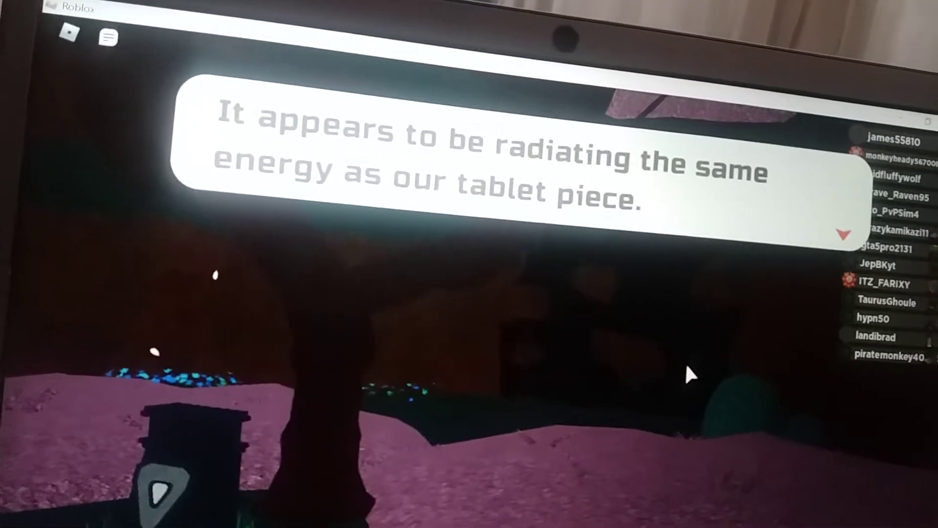
{"action": "left_click", "coordinate": [684, 363]}
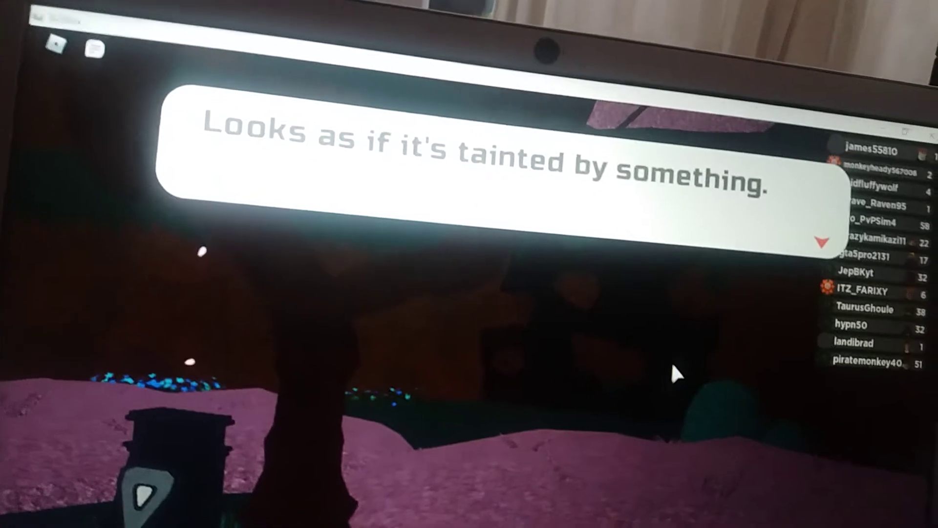
{"action": "left_click", "coordinate": [667, 367]}
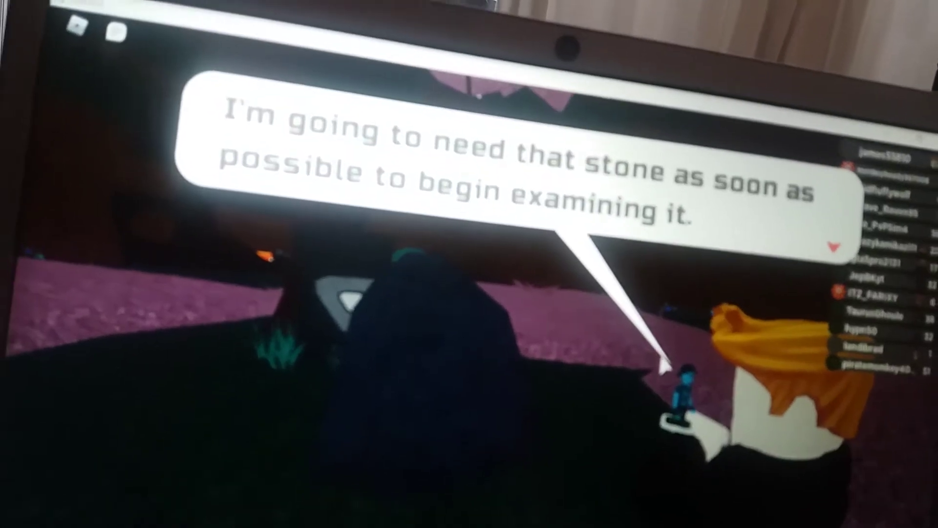
Step: Send the tablet piece via LoomiWatch Digital Transport and face the creature behind
{"action": "left_click", "coordinate": [644, 367]}
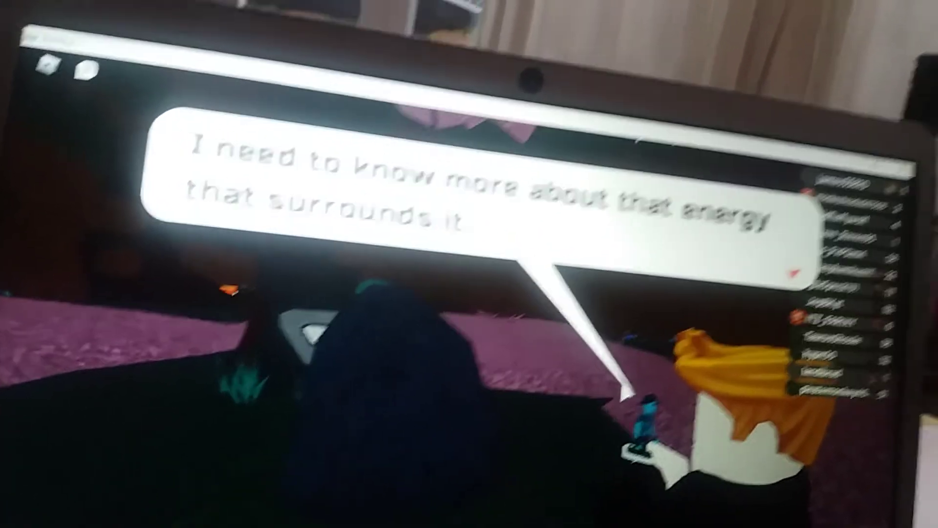
{"action": "left_click", "coordinate": [660, 389]}
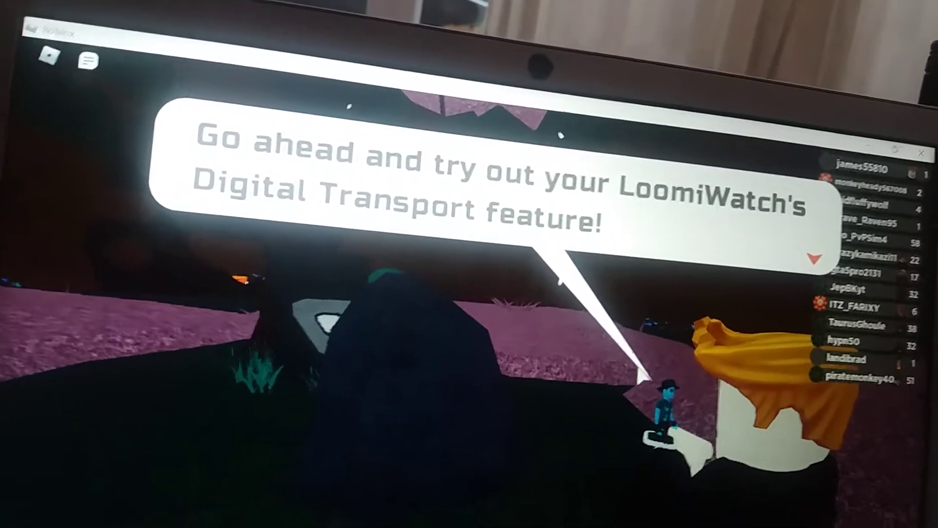
{"action": "left_click", "coordinate": [621, 352]}
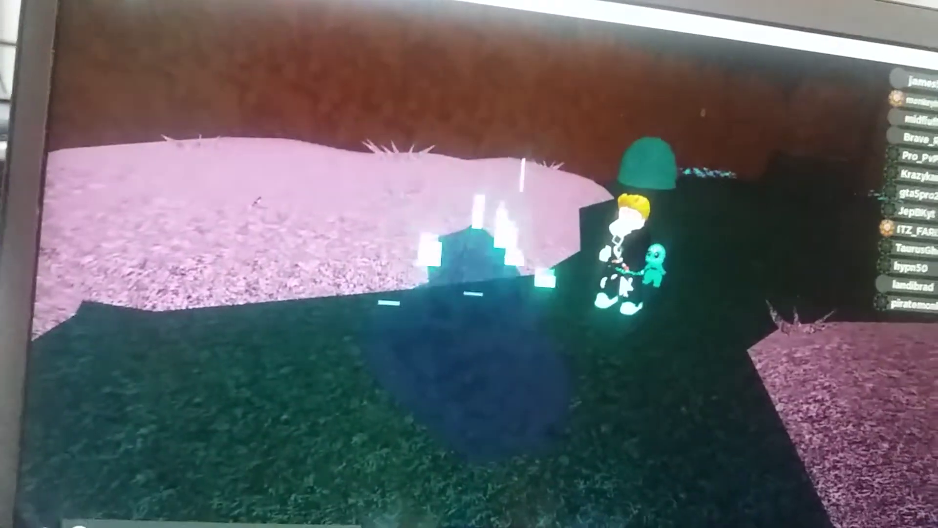
{"action": "key", "text": "Left"}
{"action": "key", "text": "Left"}
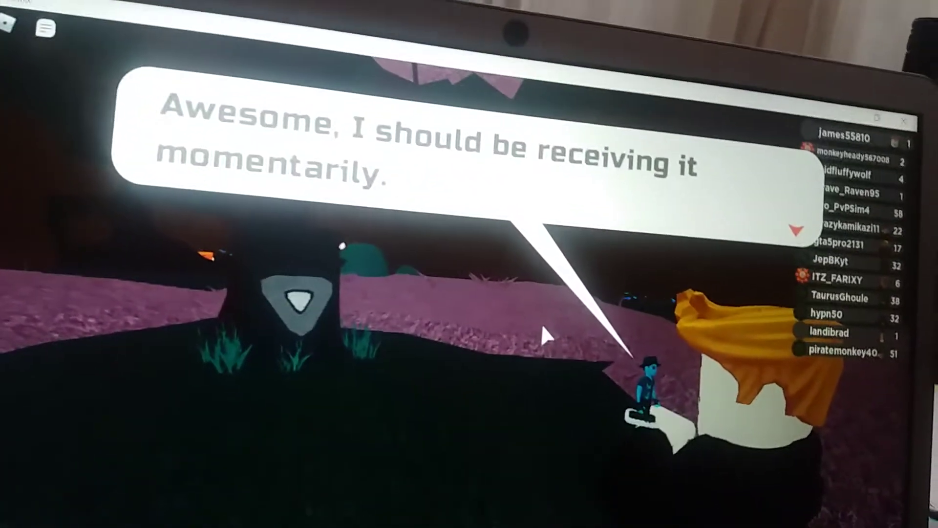
{"action": "left_click", "coordinate": [558, 357]}
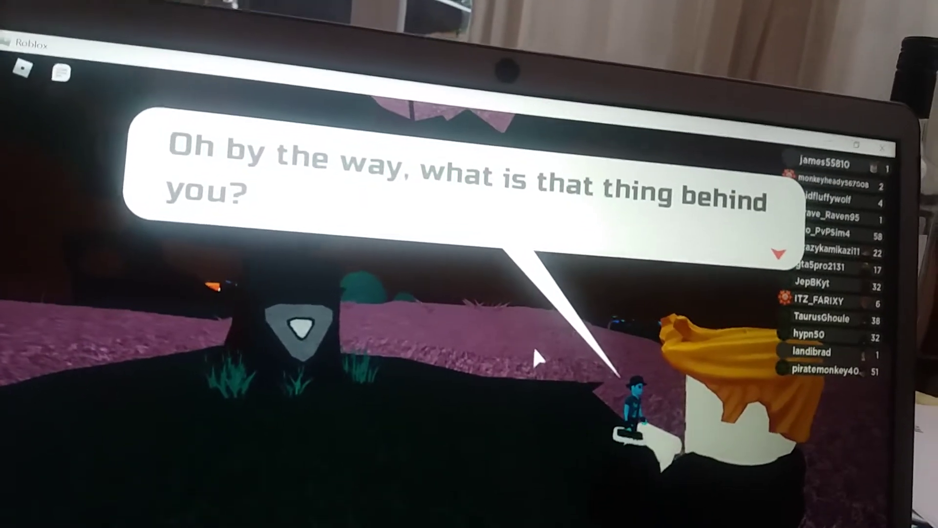
{"action": "left_click", "coordinate": [529, 332]}
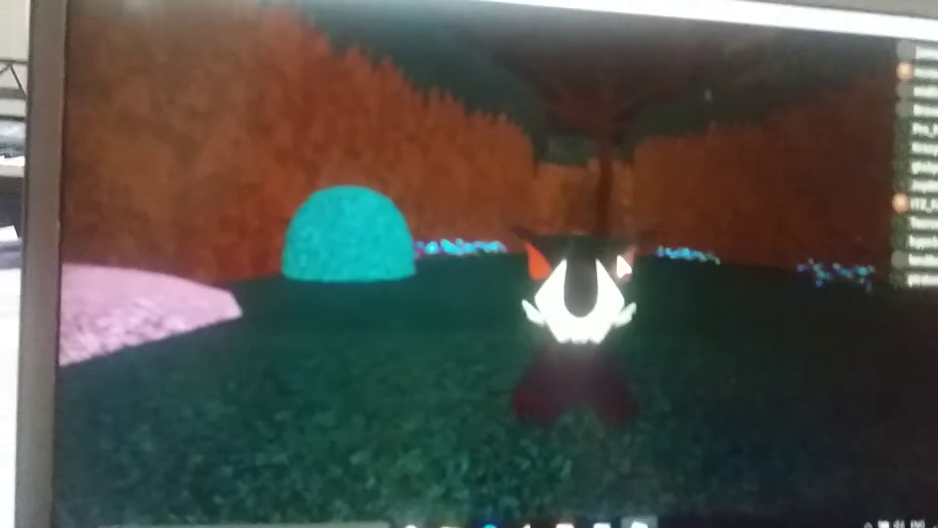
Step: Have Squrtie use Spray on the corrupt Duskit, then open the party list
{"action": "key", "text": "w"}
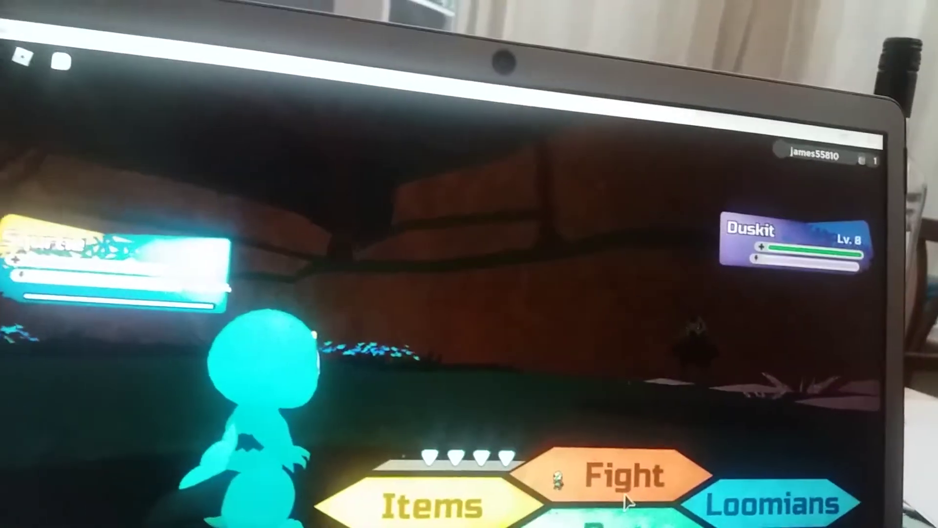
{"action": "left_click", "coordinate": [625, 493]}
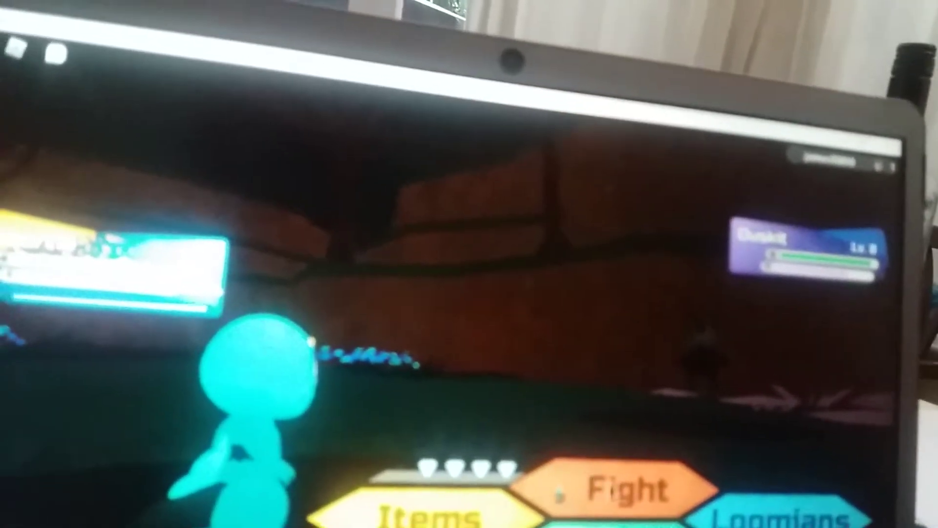
{"action": "left_click", "coordinate": [580, 481]}
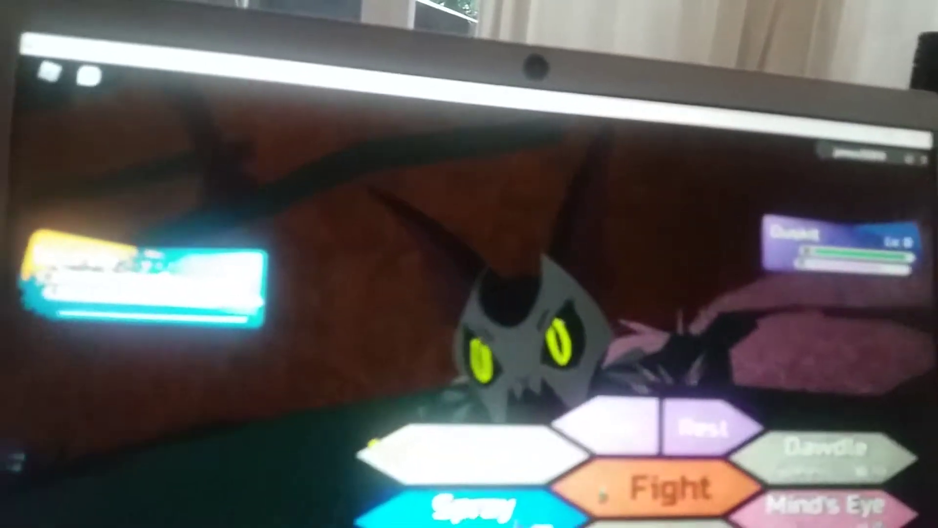
{"action": "left_click", "coordinate": [470, 454]}
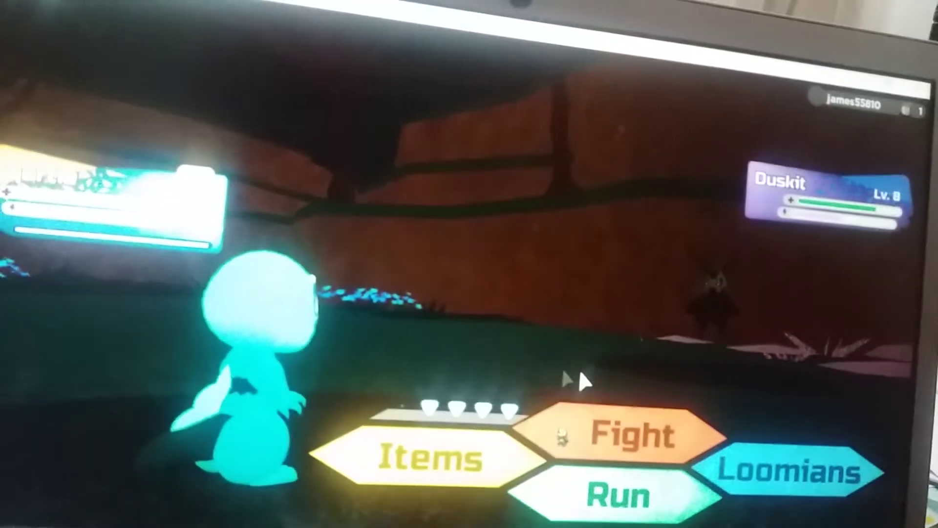
{"action": "left_click", "coordinate": [791, 484]}
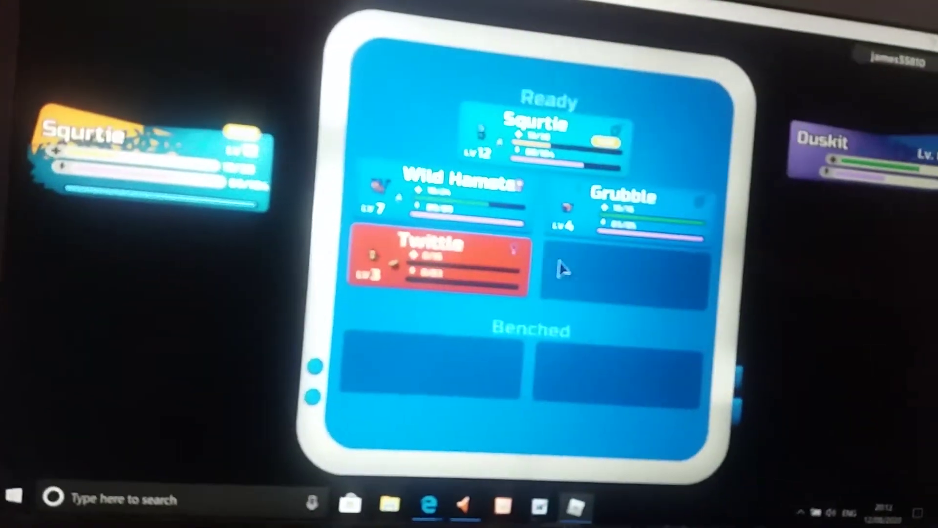
Step: Select a Loomian card and switch Squrtie back in for Grubble
{"action": "left_click", "coordinate": [532, 229]}
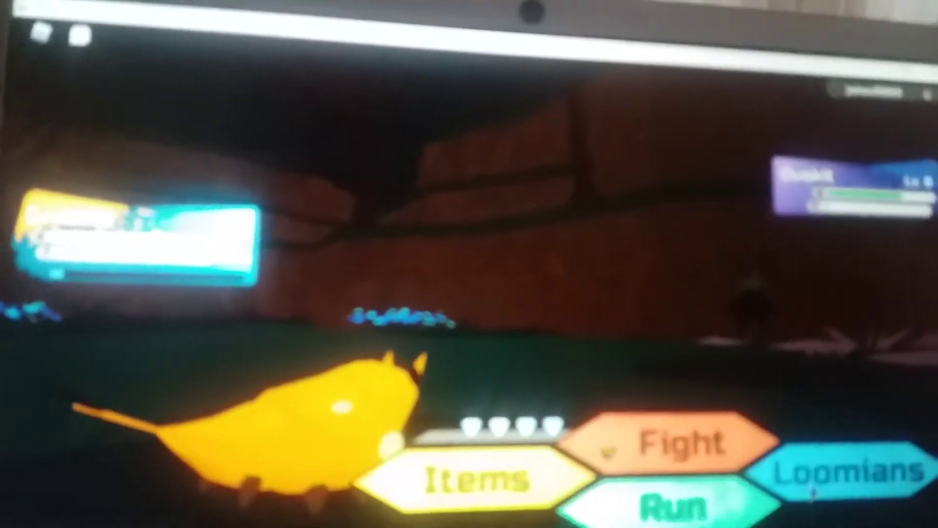
{"action": "left_click", "coordinate": [667, 440]}
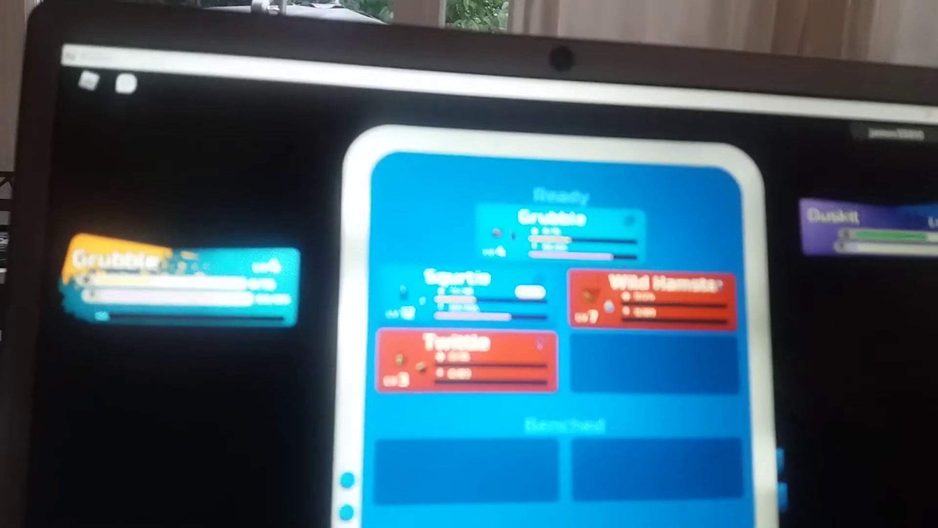
{"action": "left_click", "coordinate": [499, 359]}
{"action": "left_click", "coordinate": [513, 343]}
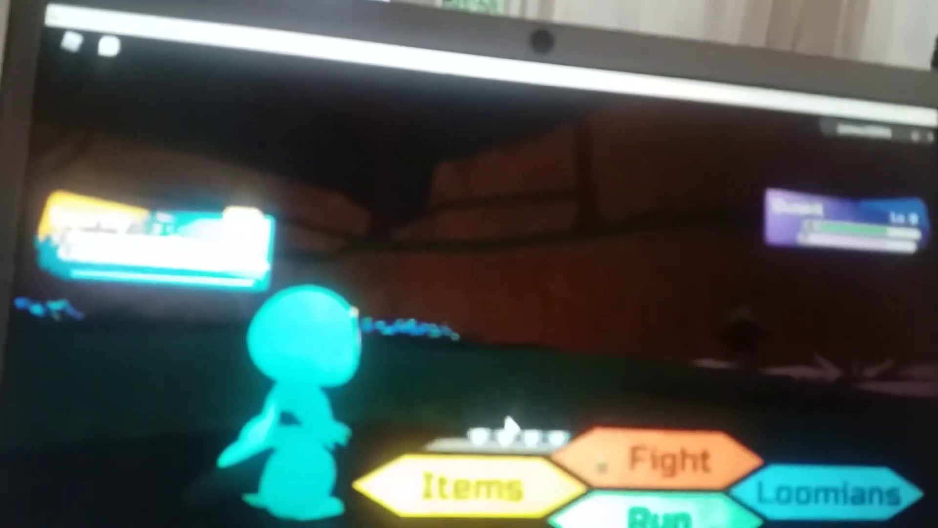
Step: Attack the Duskit, send out Grubble, and use Bug Bite until the team falls
{"action": "left_click", "coordinate": [646, 463]}
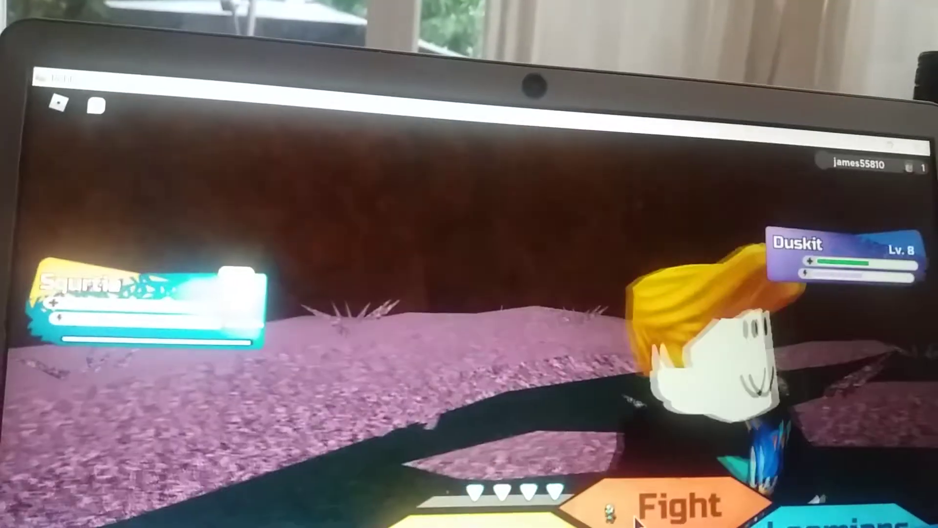
{"action": "left_click", "coordinate": [637, 519]}
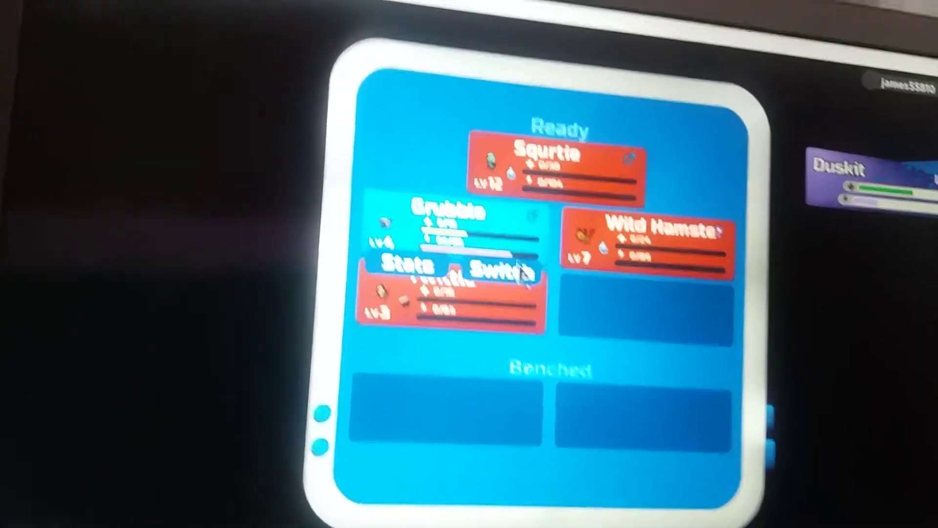
{"action": "left_click", "coordinate": [513, 268]}
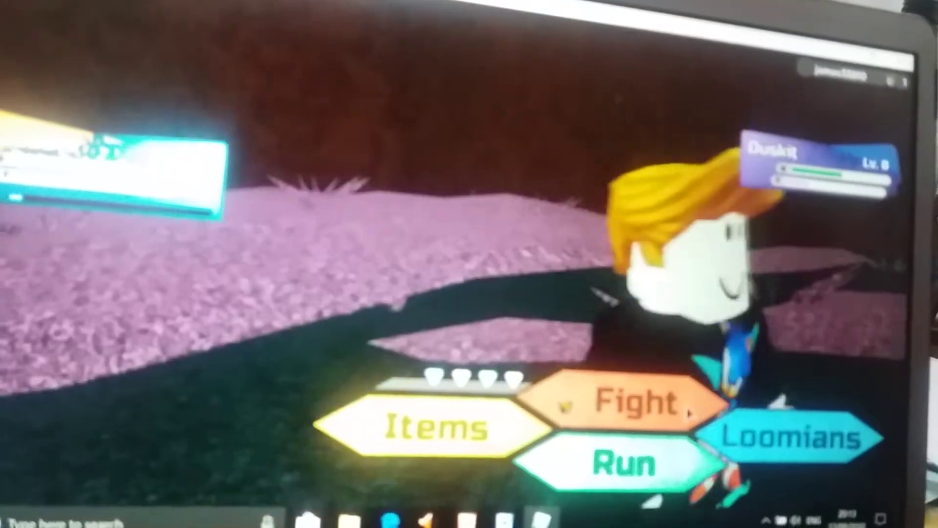
{"action": "left_click", "coordinate": [631, 407]}
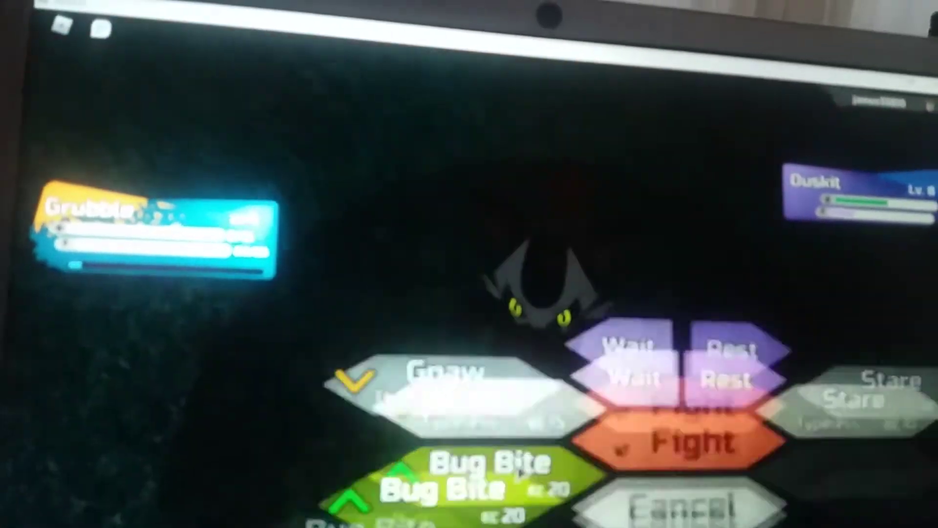
{"action": "left_click", "coordinate": [513, 474]}
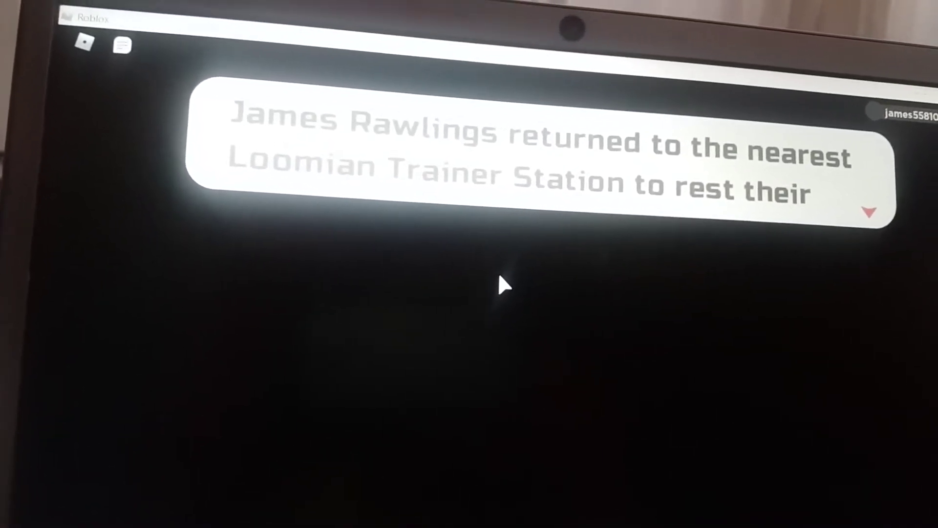
Step: Dismiss the defeat message to arrive at the Trainer Station healing bench
{"action": "left_click", "coordinate": [494, 282]}
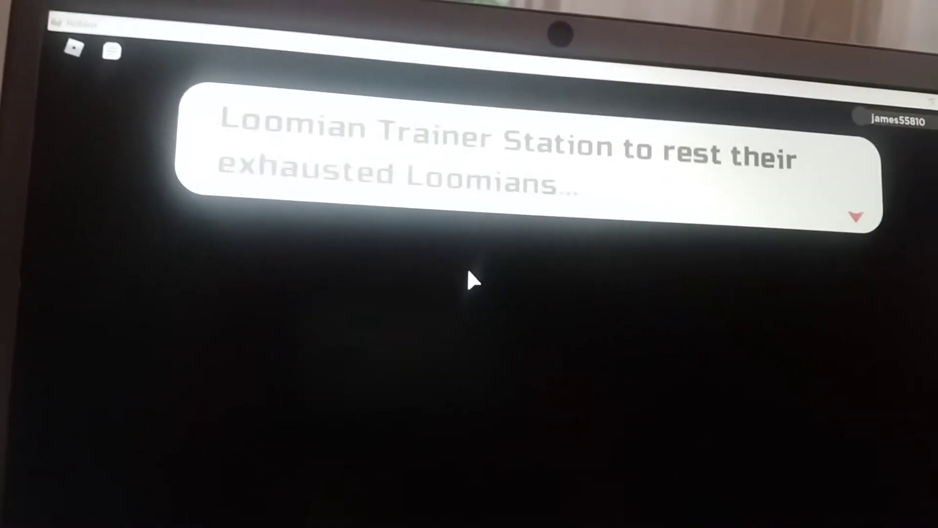
{"action": "left_click", "coordinate": [464, 286]}
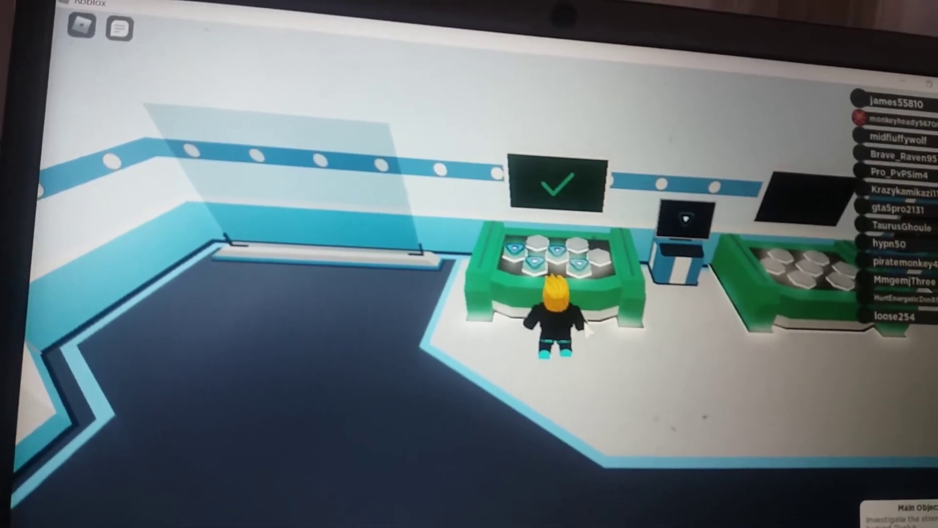
{"action": "key", "text": "s"}
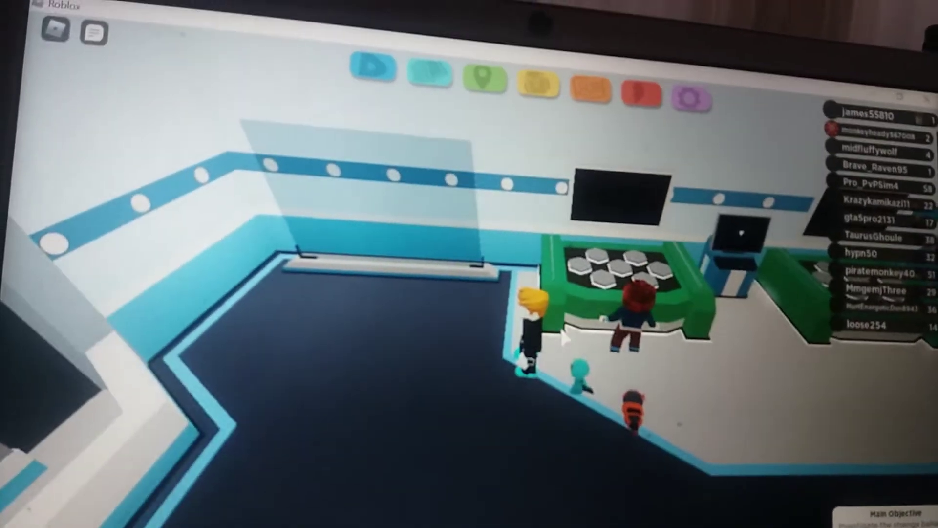
{"action": "key", "text": "w"}
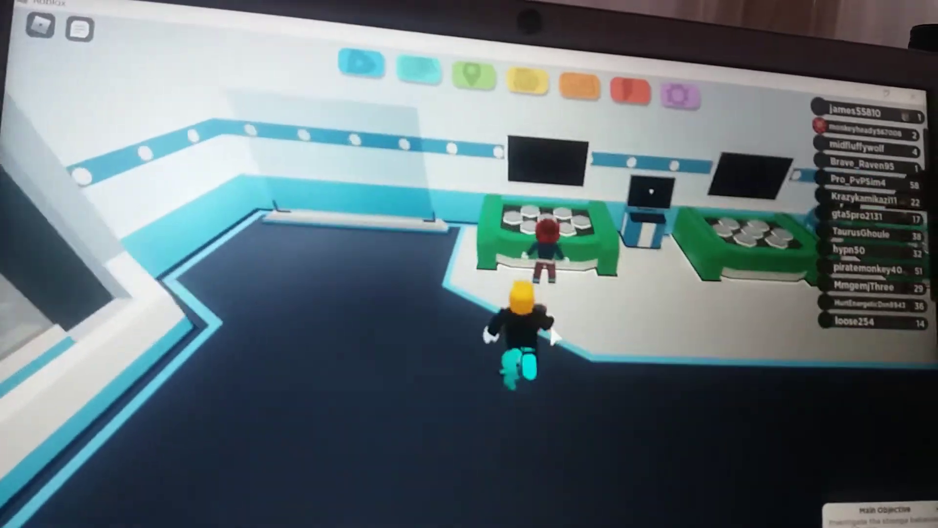
{"action": "key", "text": "s"}
{"action": "key", "text": "s"}
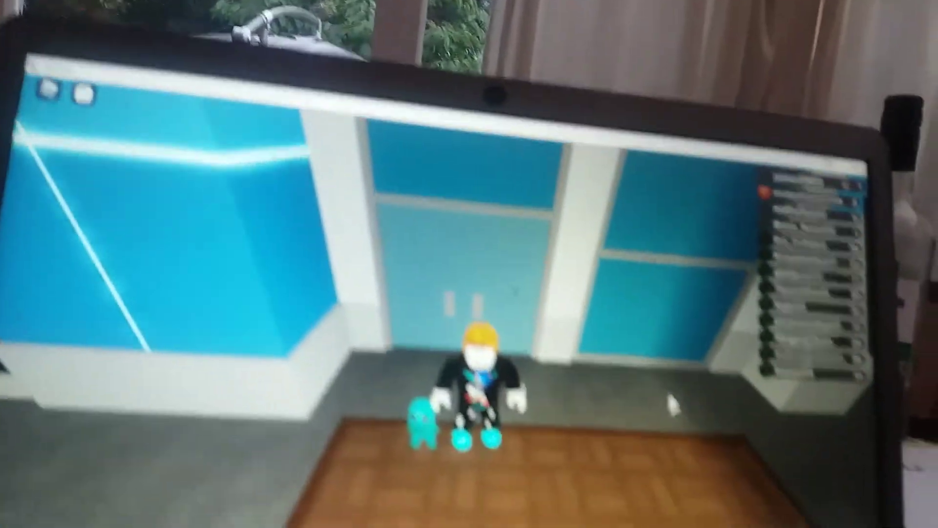
{"action": "key", "text": "w"}
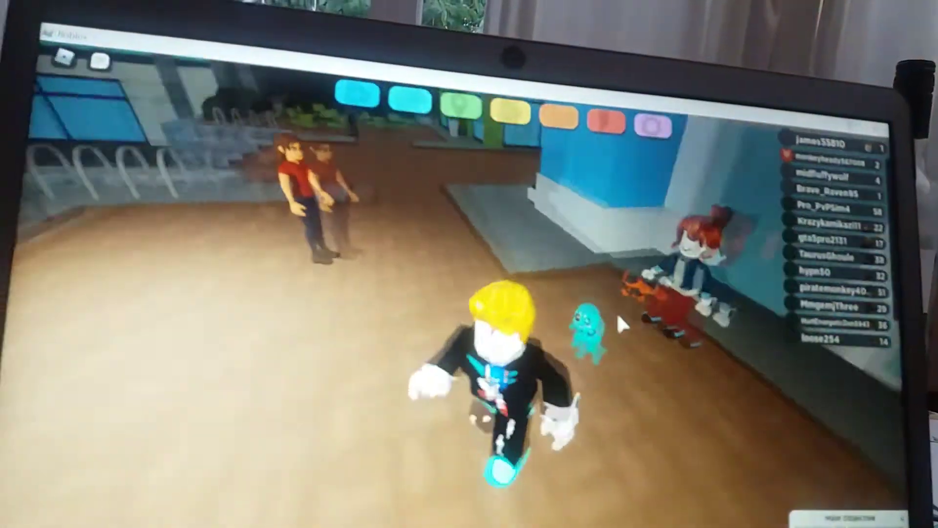
{"action": "key", "text": "d"}
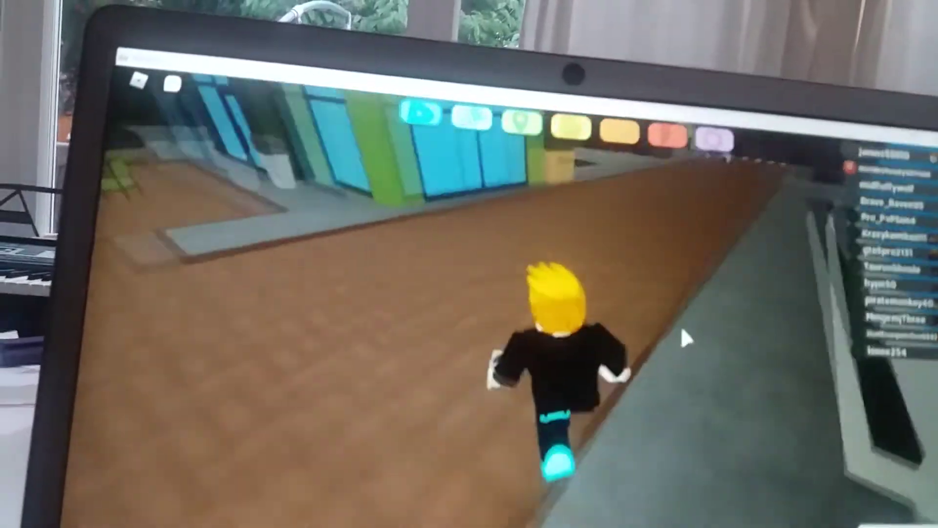
{"action": "key", "text": "w"}
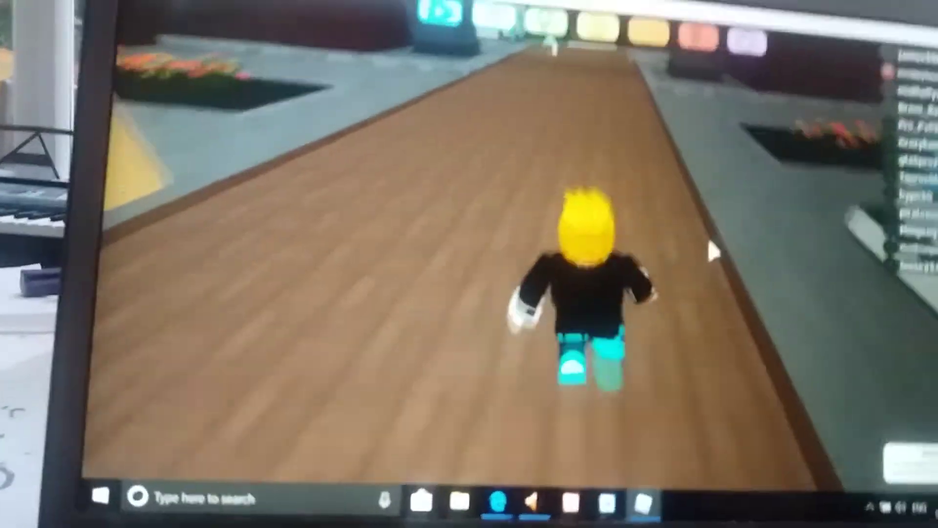
{"action": "key", "text": "w"}
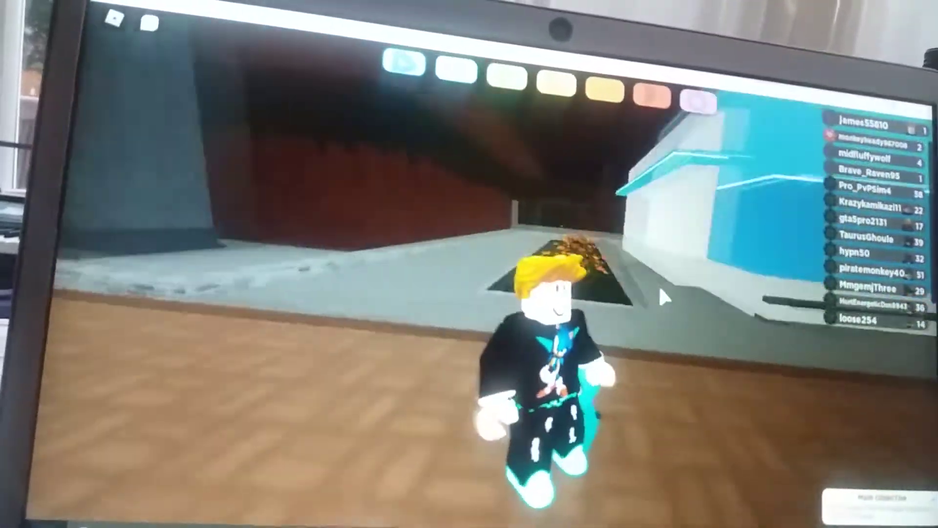
{"action": "key", "text": "w"}
{"action": "key", "text": "w"}
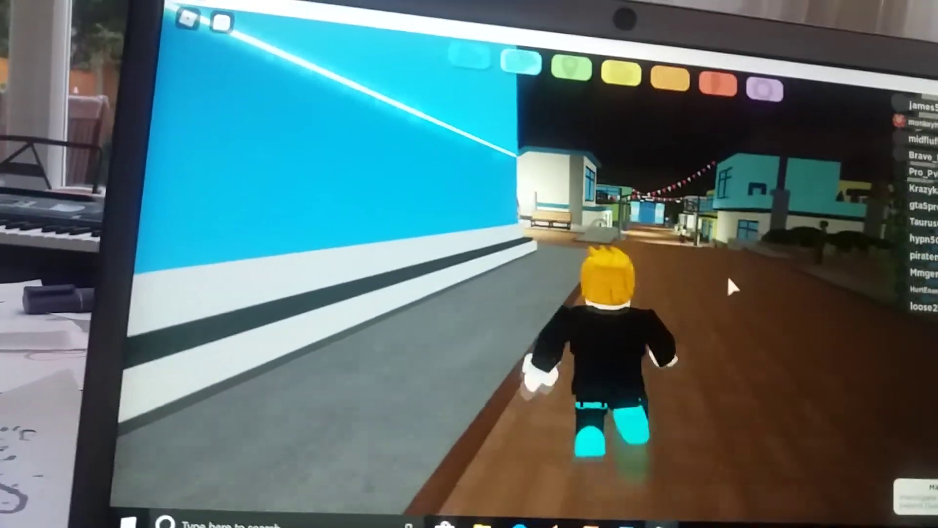
{"action": "key", "text": "w"}
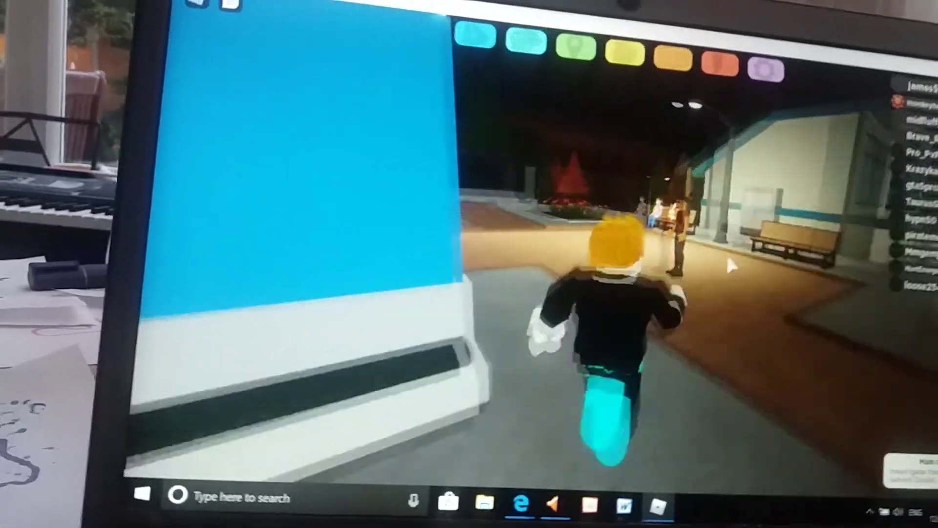
{"action": "key", "text": "w"}
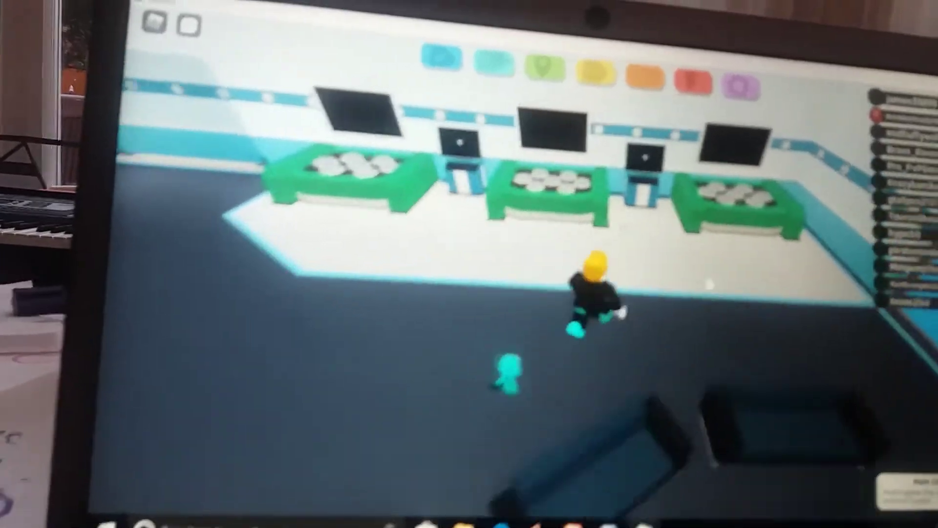
{"action": "key", "text": "w"}
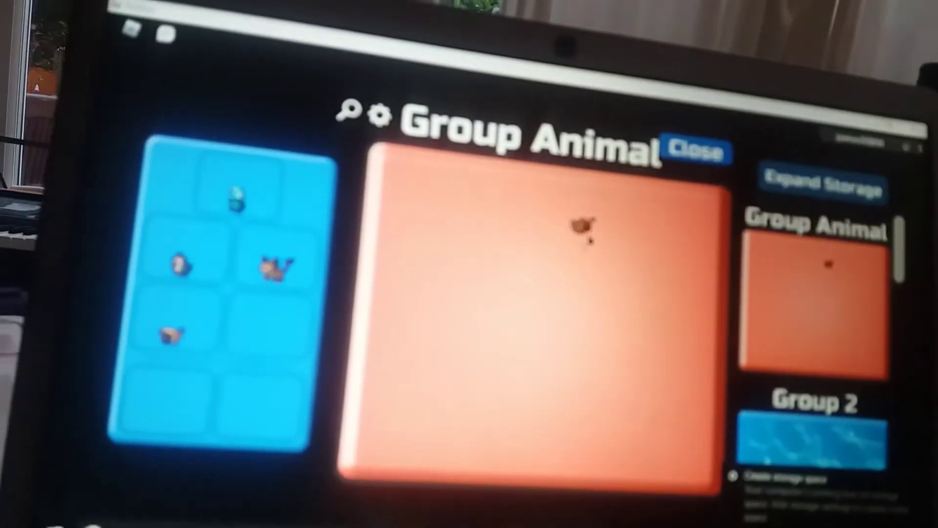
Step: Move Wild Devil into the party, review the five-Loomian roster, and walk toward the exit
{"action": "left_click_drag", "start_coordinate": [322, 252], "coordinate": [206, 349]}
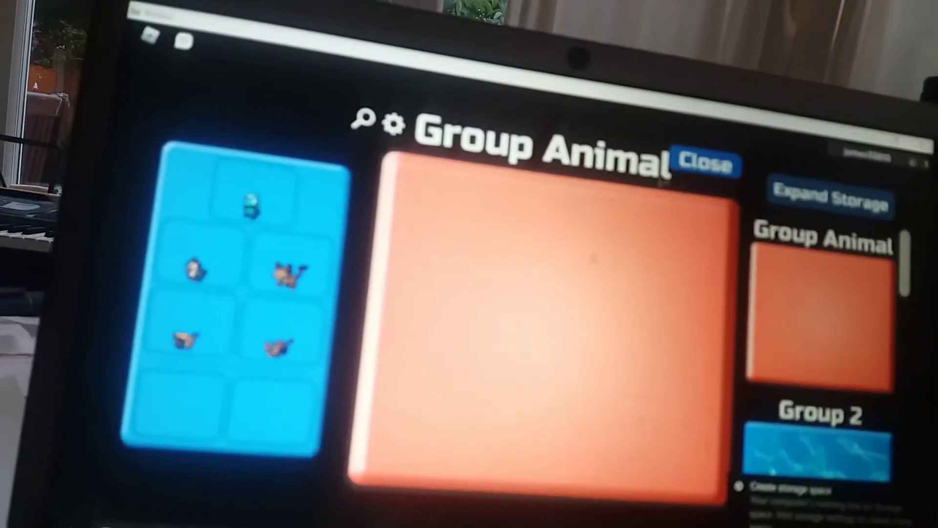
{"action": "left_click", "coordinate": [704, 165]}
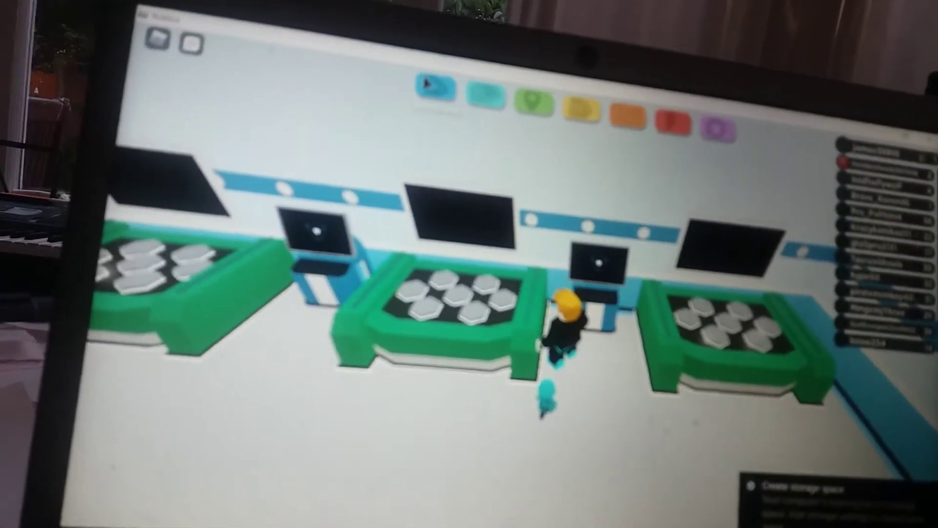
{"action": "left_click", "coordinate": [424, 80]}
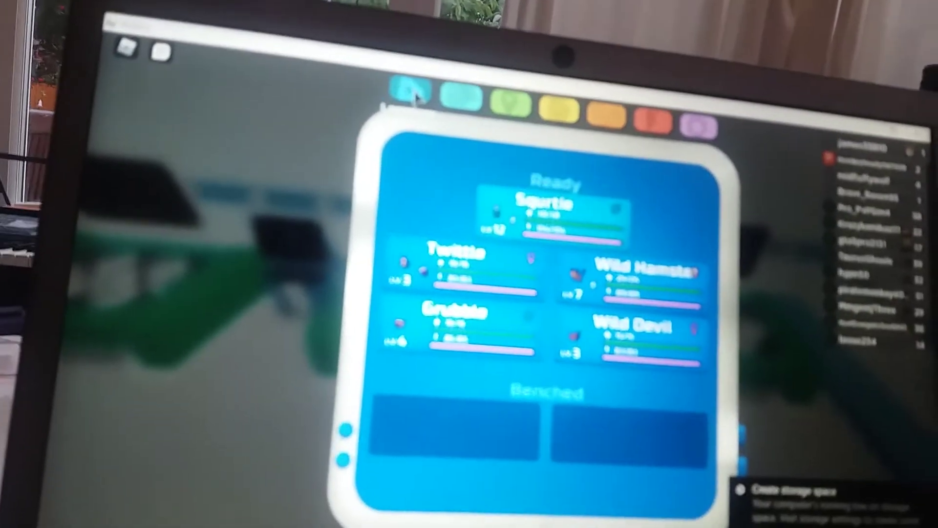
{"action": "left_click", "coordinate": [424, 103]}
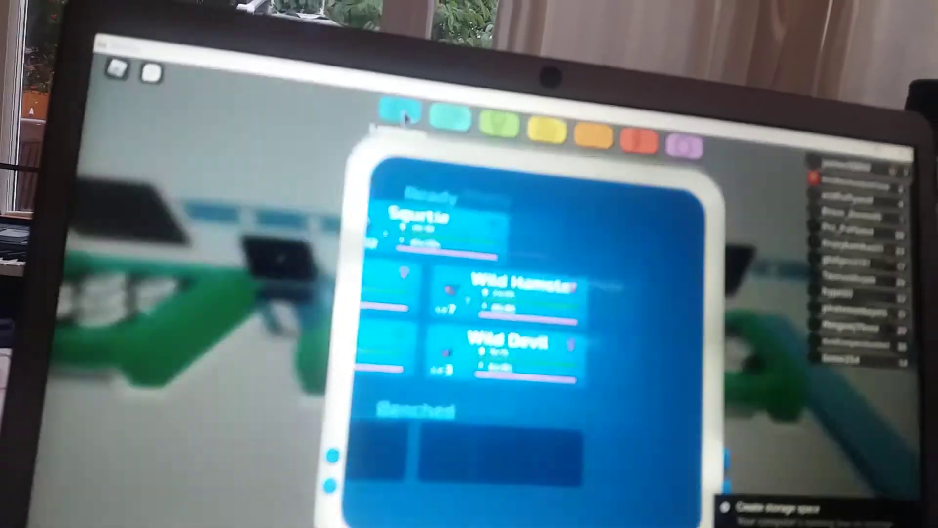
{"action": "key", "text": "s"}
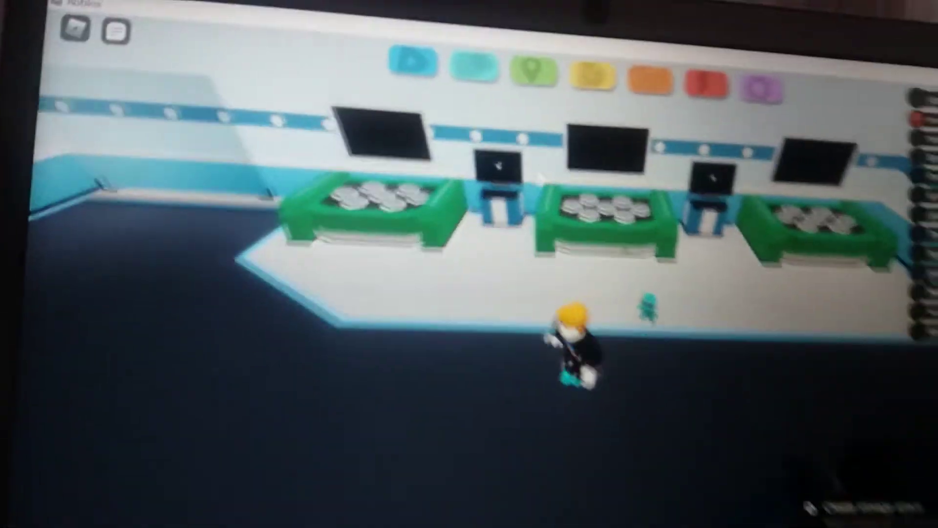
{"action": "key", "text": "s"}
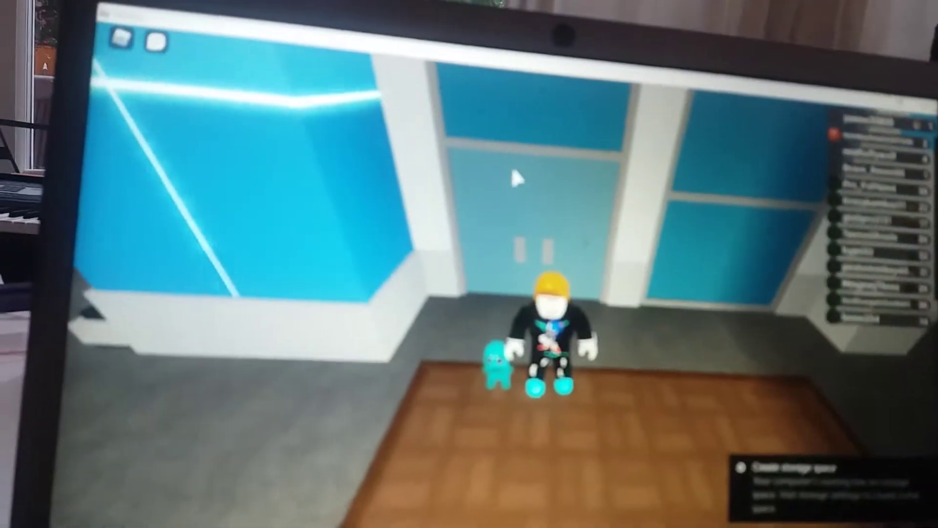
Step: Run down the corridor and brown walkway into Gale Forest, leaving the path
{"action": "key", "text": "w"}
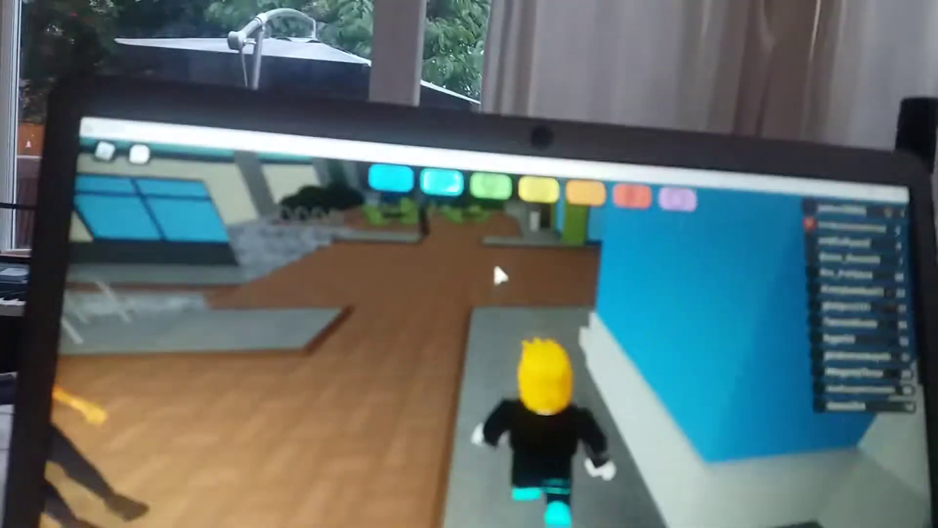
{"action": "key", "text": "w"}
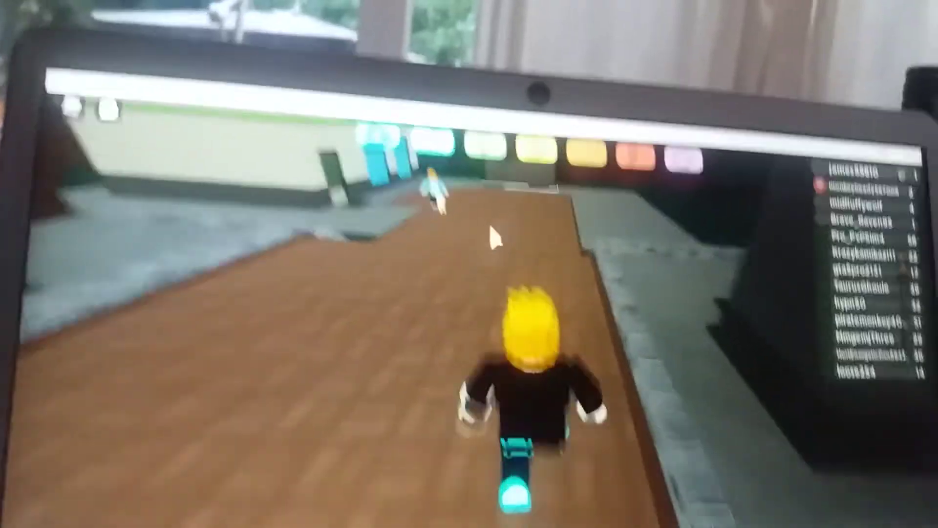
{"action": "key", "text": "w"}
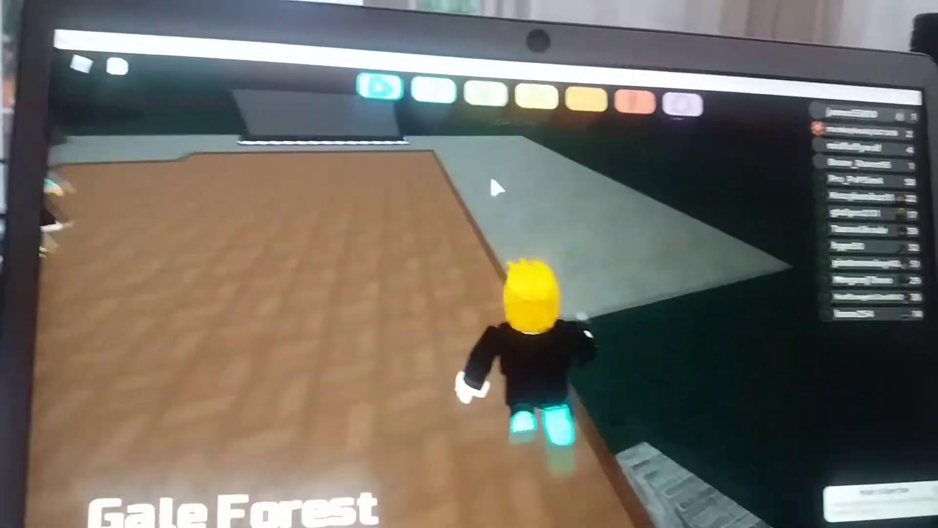
{"action": "key", "text": "w"}
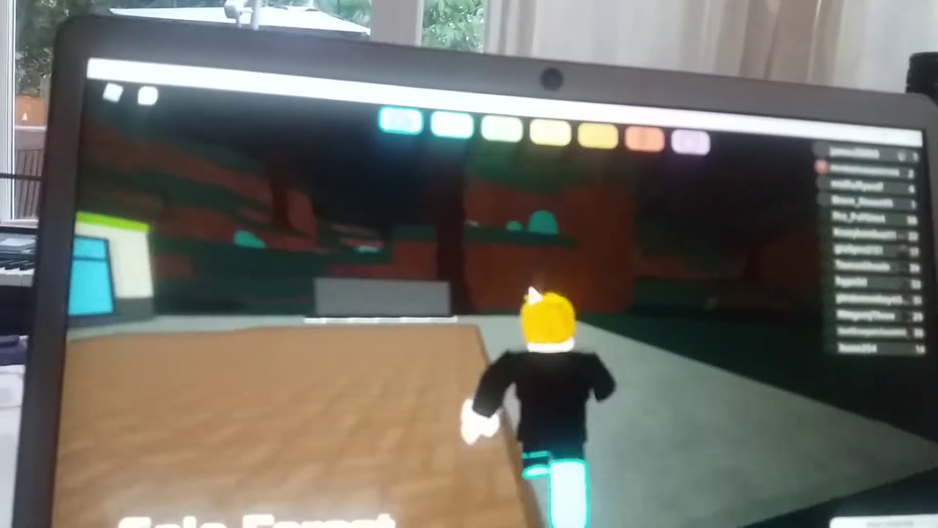
{"action": "key", "text": "w"}
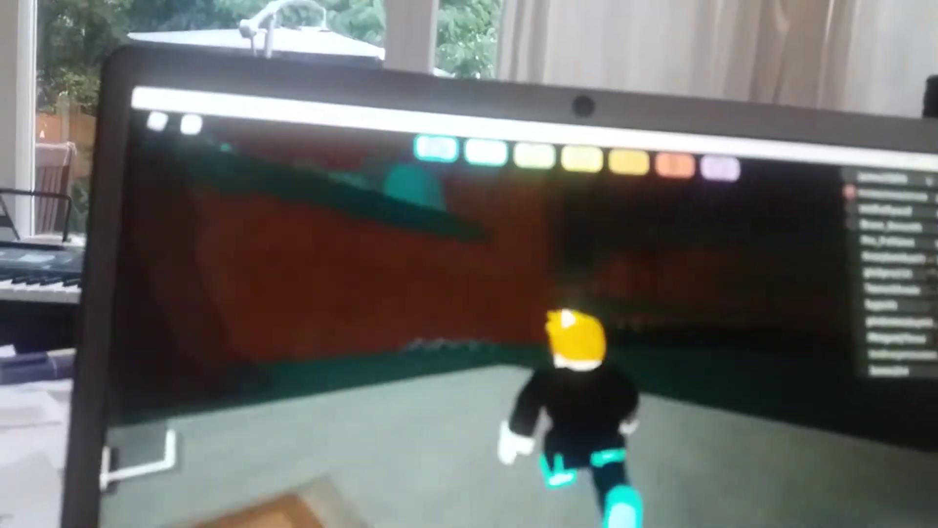
{"action": "key", "text": "w"}
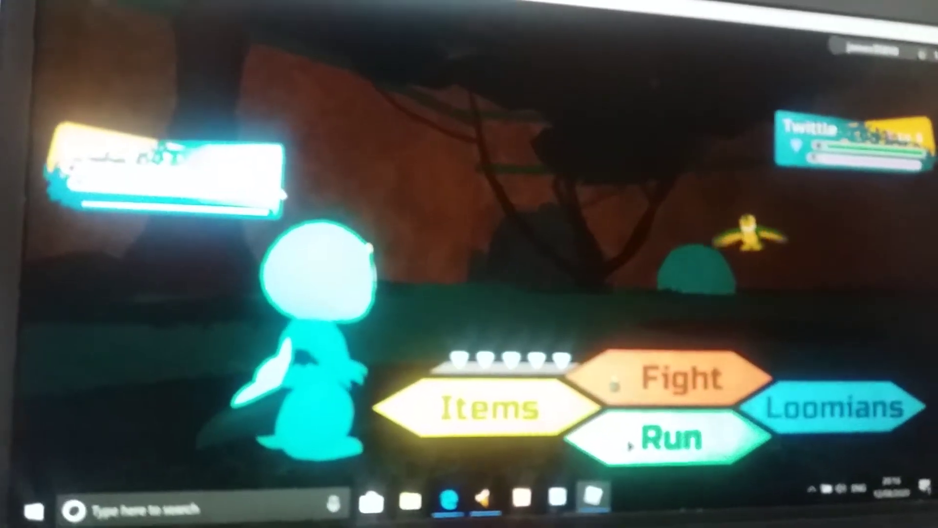
Step: Run away from the wild Twittle battle
{"action": "left_click", "coordinate": [629, 444]}
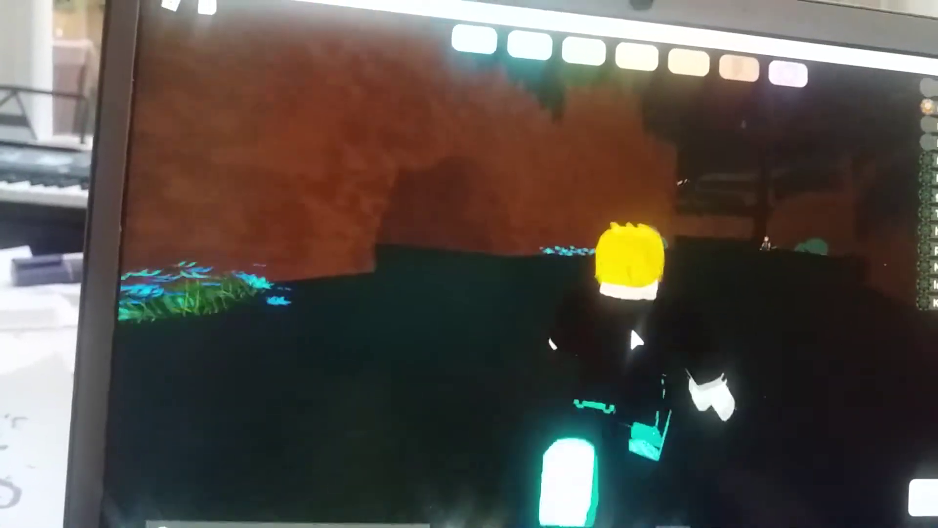
{"action": "key", "text": "w"}
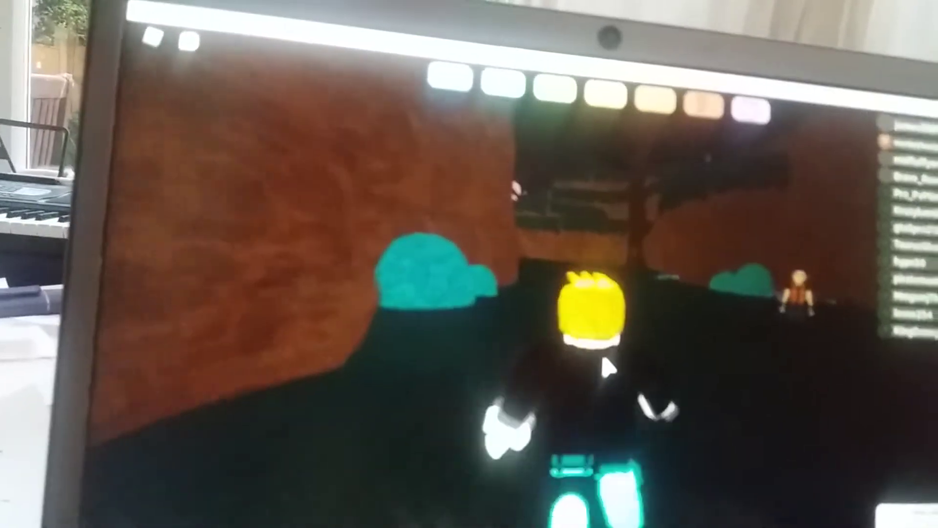
Step: Walk deeper into Gale Forest past the bushes toward the NPC
{"action": "key", "text": "w"}
{"action": "key", "text": "w"}
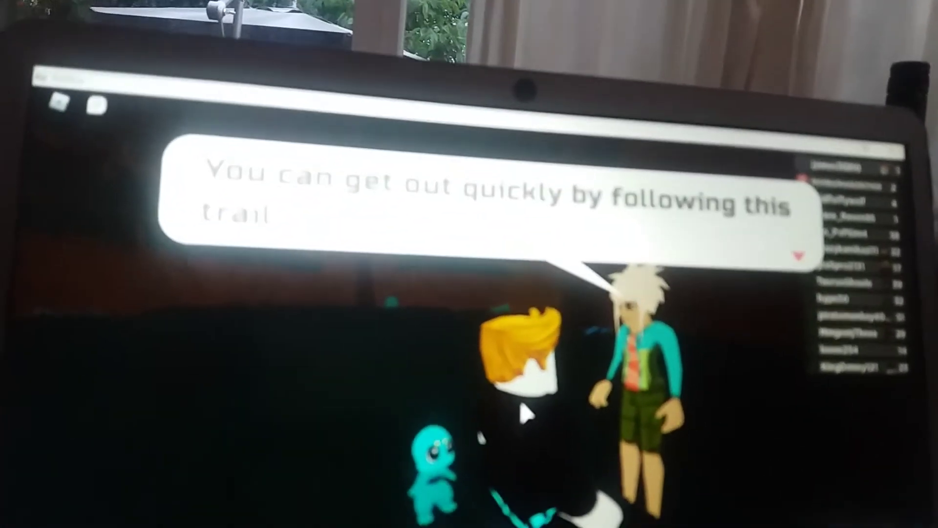
Step: Advance the trainer's dialogue to start the battle
{"action": "left_click", "coordinate": [530, 400]}
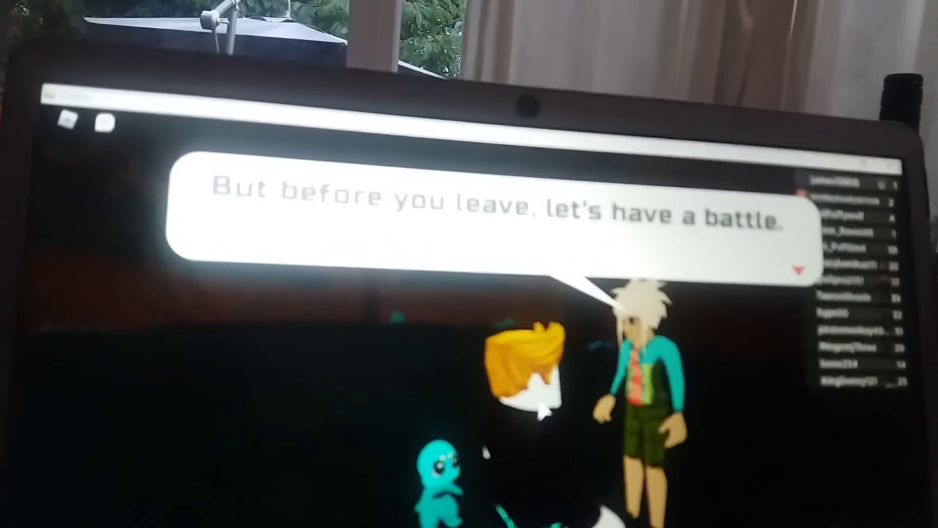
{"action": "left_click", "coordinate": [518, 394]}
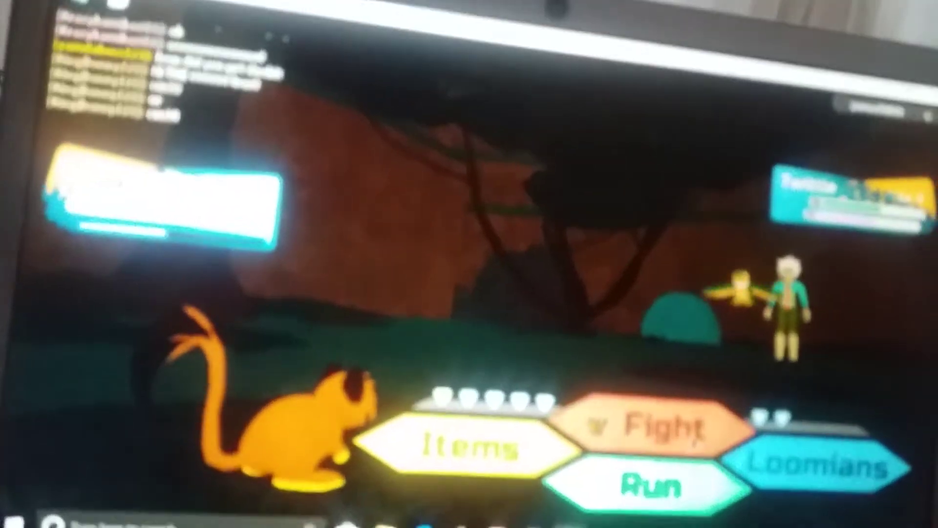
Step: Attack the trainer's Twittle with moves like Gnaw until it is beaten
{"action": "left_click", "coordinate": [660, 341]}
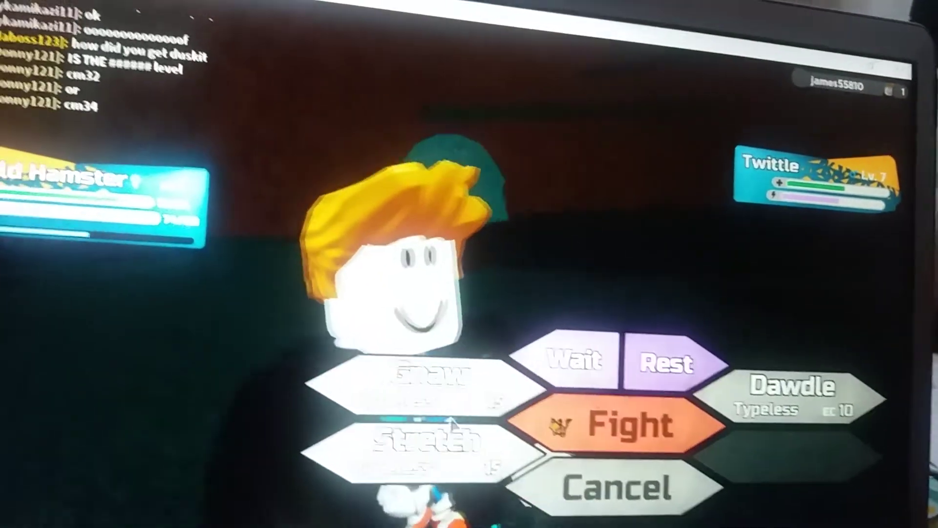
{"action": "left_click", "coordinate": [440, 385]}
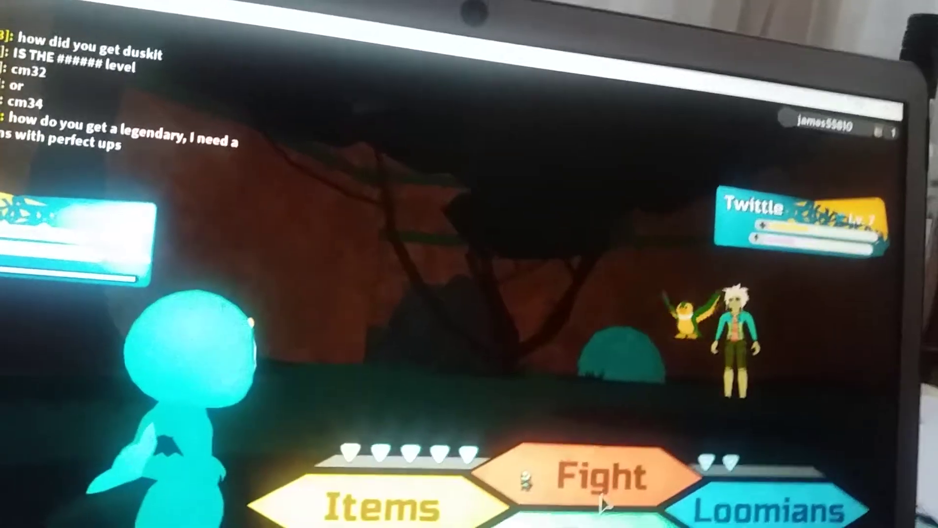
{"action": "left_click", "coordinate": [602, 505]}
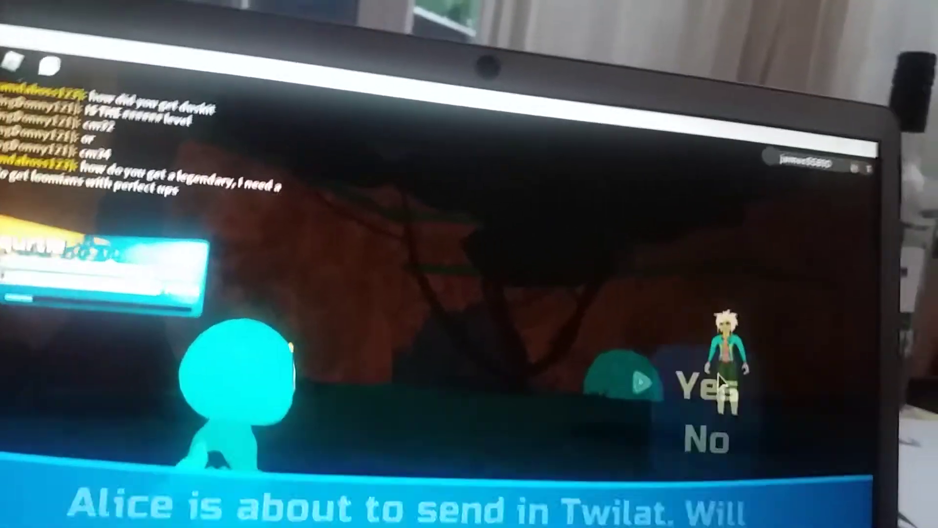
Step: Accept the switch, send Twittle against Twilat, attack, then open the party roster
{"action": "left_click", "coordinate": [734, 376]}
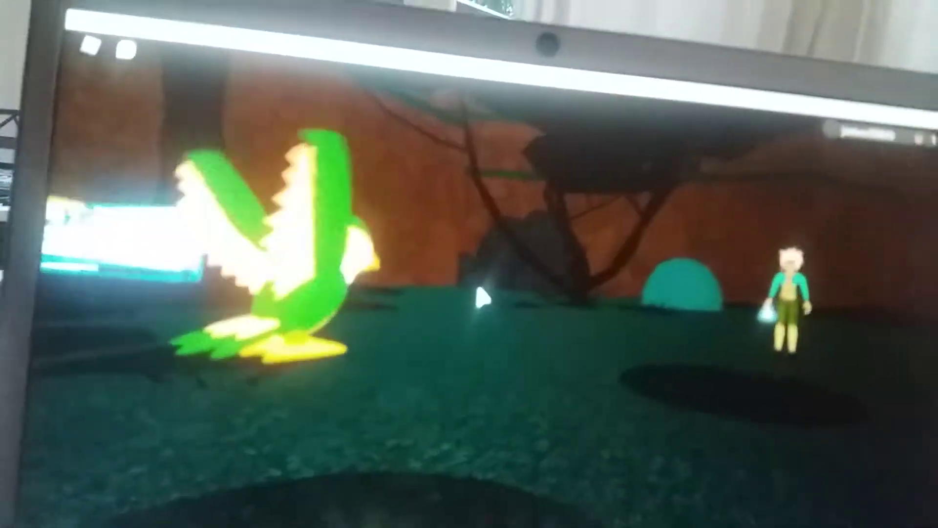
{"action": "left_click", "coordinate": [811, 278]}
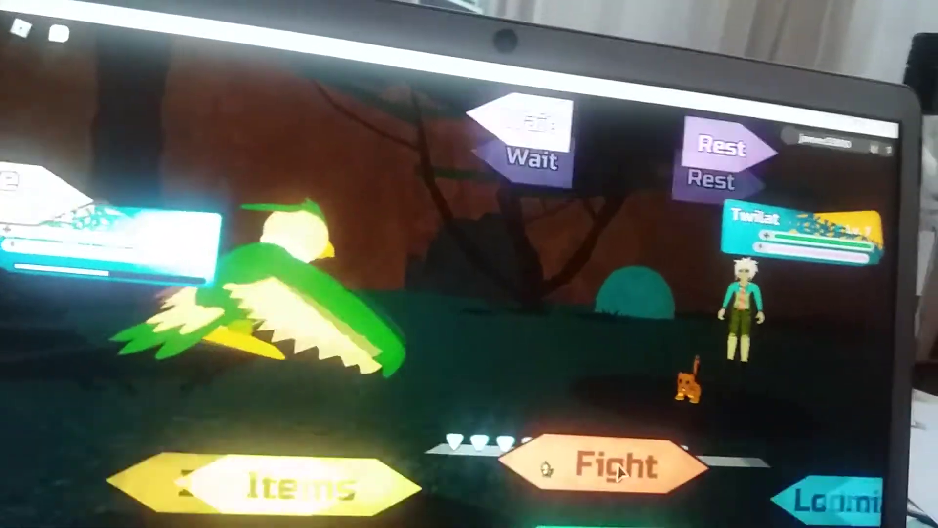
{"action": "left_click", "coordinate": [618, 464]}
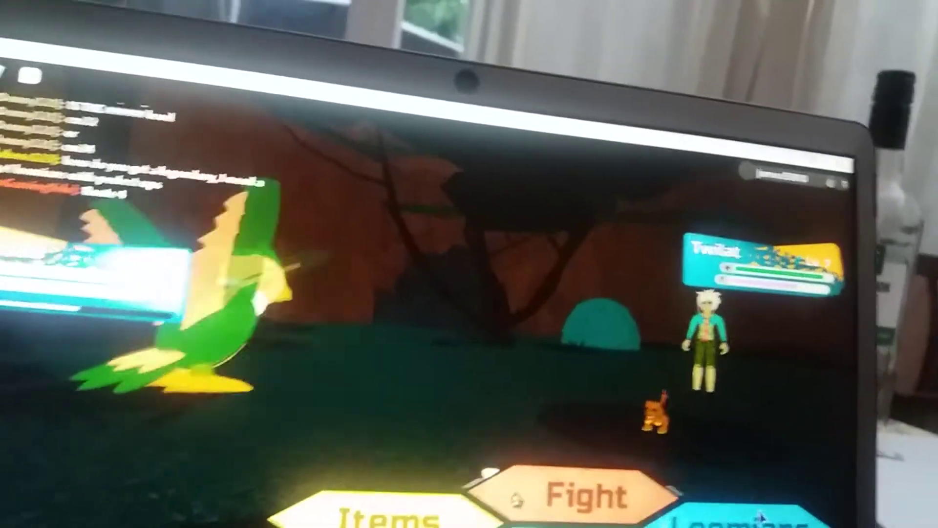
{"action": "left_click", "coordinate": [555, 495]}
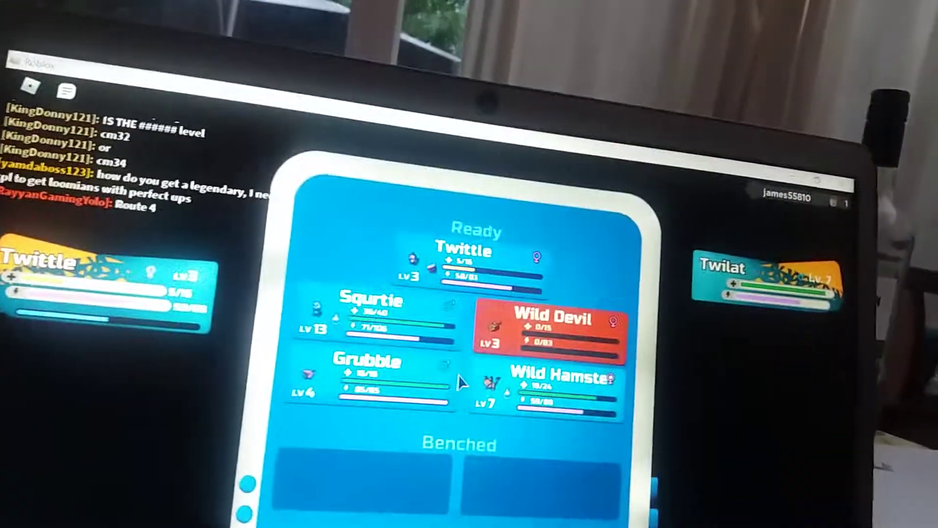
Step: Send in Grubble and attack Twilat each turn, finishing with Spray, until it faints
{"action": "left_click", "coordinate": [422, 371]}
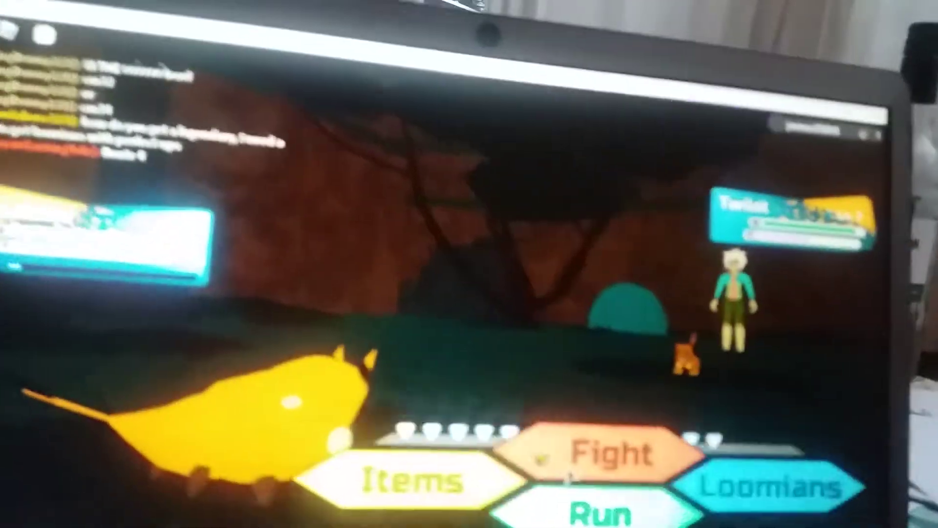
{"action": "left_click", "coordinate": [572, 440]}
{"action": "left_click", "coordinate": [447, 465]}
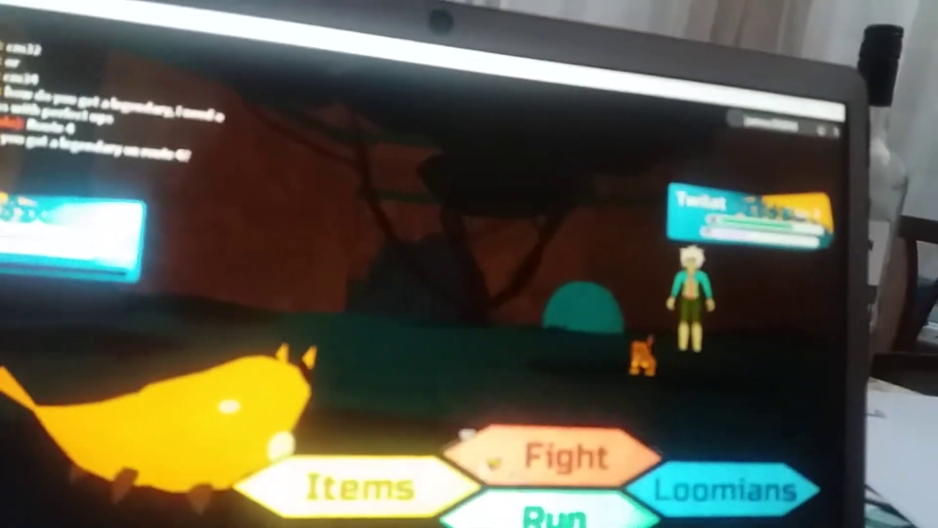
{"action": "left_click", "coordinate": [469, 444]}
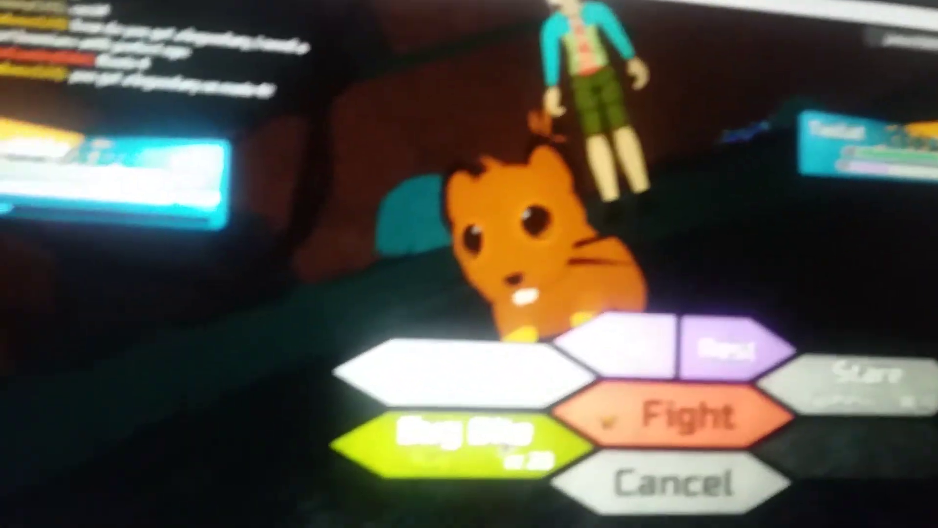
{"action": "left_click", "coordinate": [484, 509]}
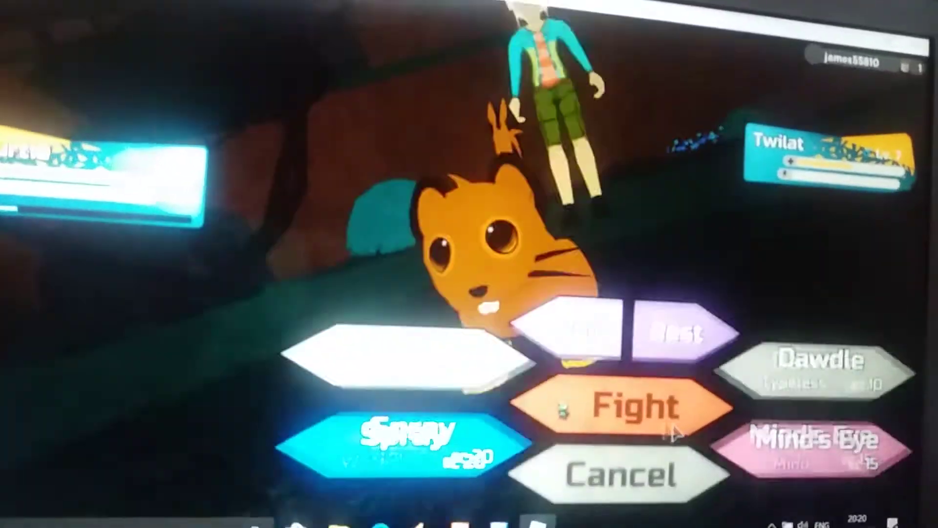
{"action": "left_click", "coordinate": [497, 442]}
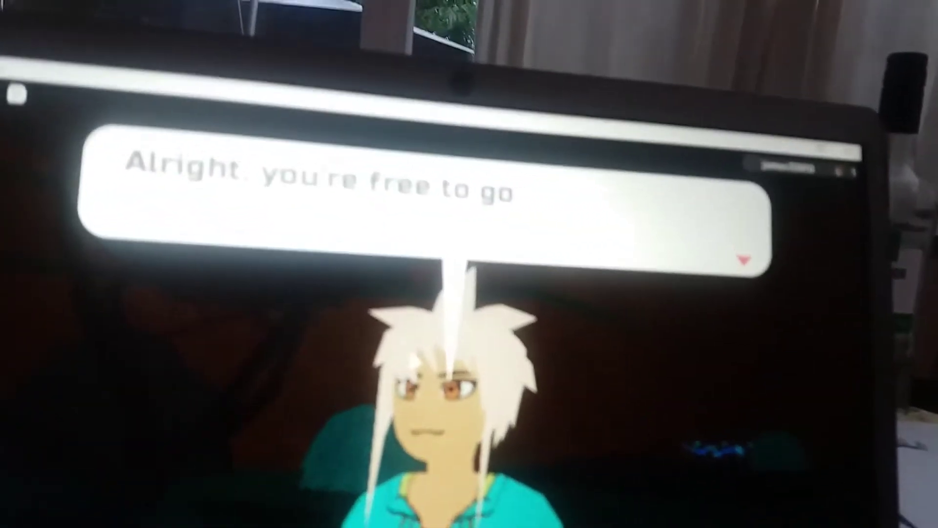
Step: Advance the trainer's closing lines about the path leading into town
{"action": "left_click", "coordinate": [456, 376]}
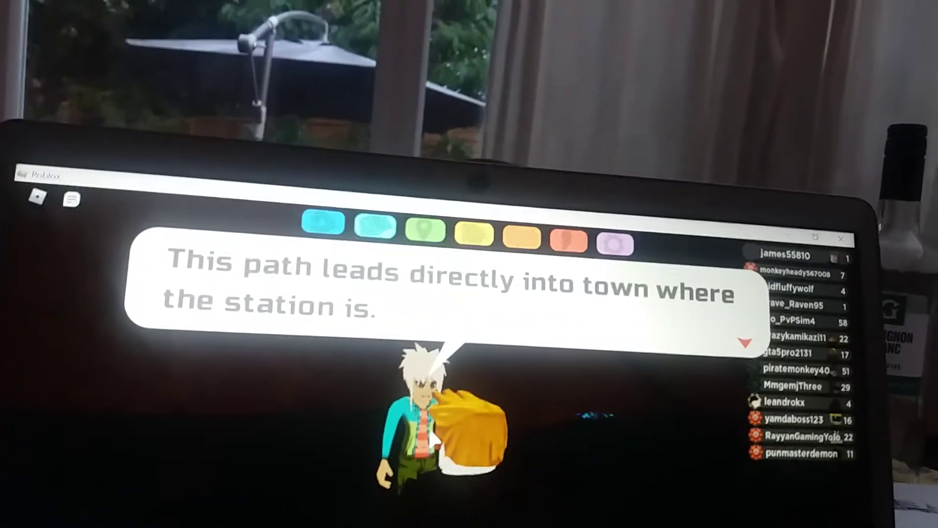
{"action": "left_click", "coordinate": [432, 418]}
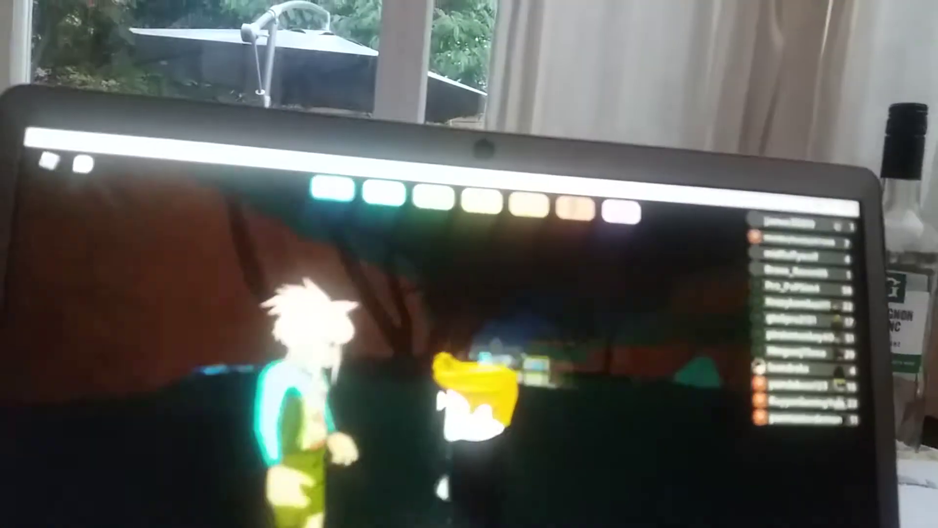
Step: Walk through the wall gap to the pink tree and attack the wild Duskit
{"action": "key", "text": "Right"}
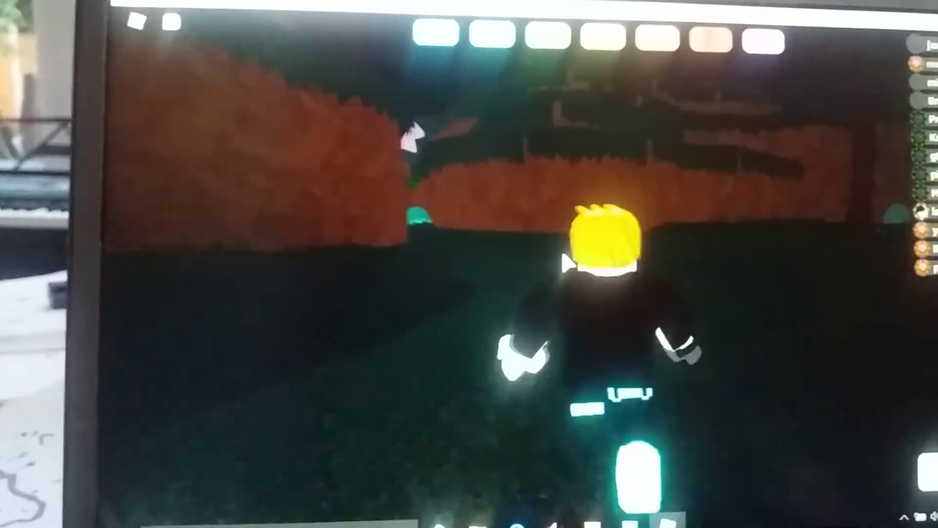
{"action": "key", "text": "w"}
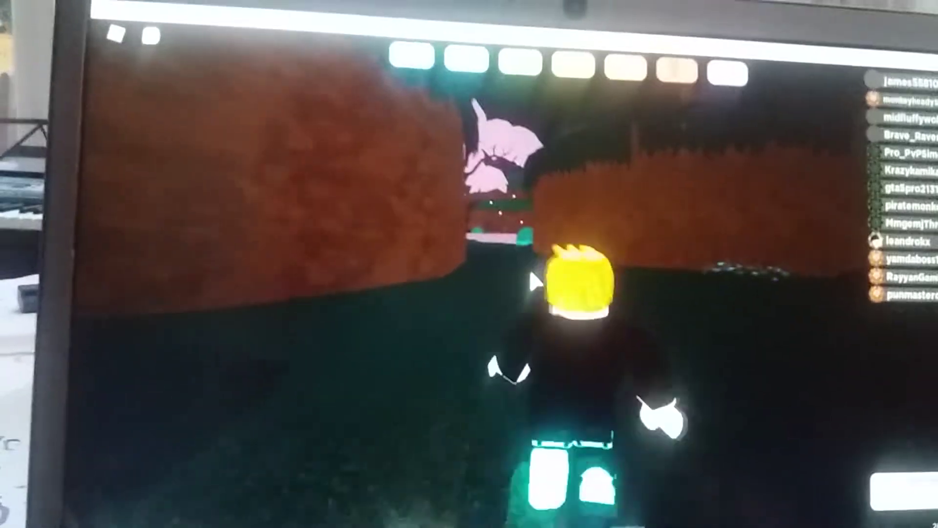
{"action": "key", "text": "w"}
{"action": "key", "text": "w"}
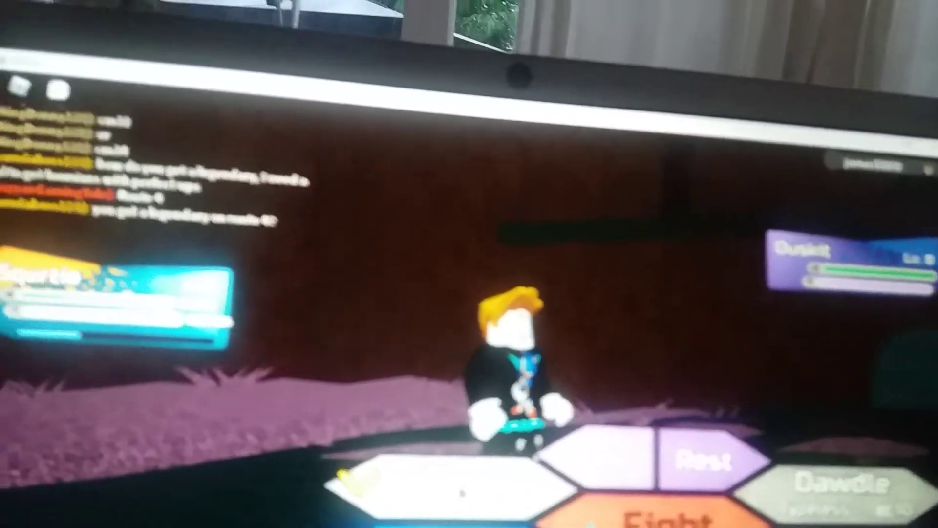
{"action": "left_click", "coordinate": [532, 490]}
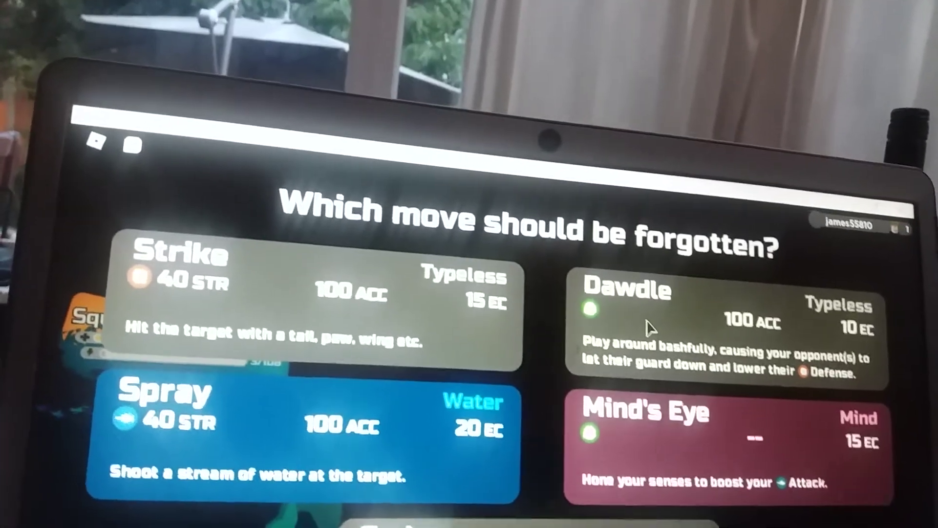
Step: Battle Duskit until Squrtie must forget Strike, Dawdle, Spray or Mind's Eye, then pick one
{"action": "left_click", "coordinate": [586, 336]}
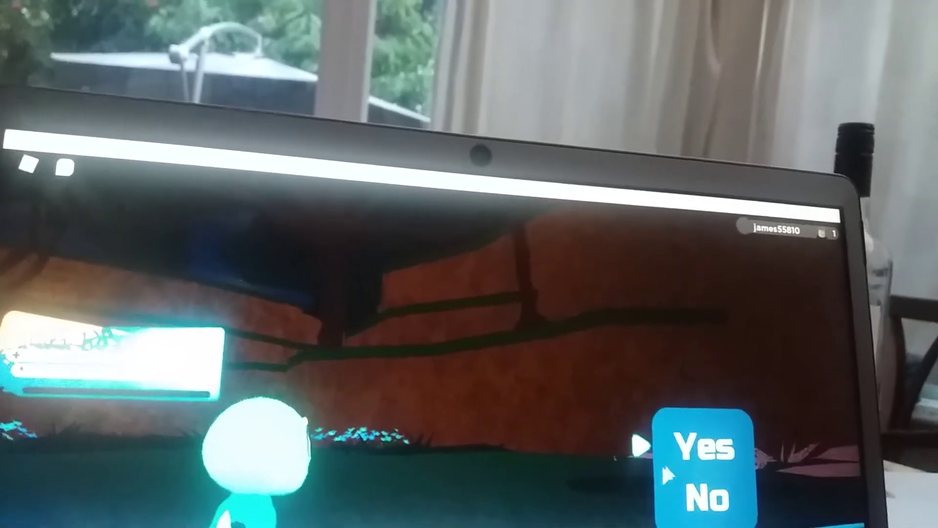
Step: Confirm forgetting the old move so the Duskit battle can end
{"action": "left_click", "coordinate": [706, 444]}
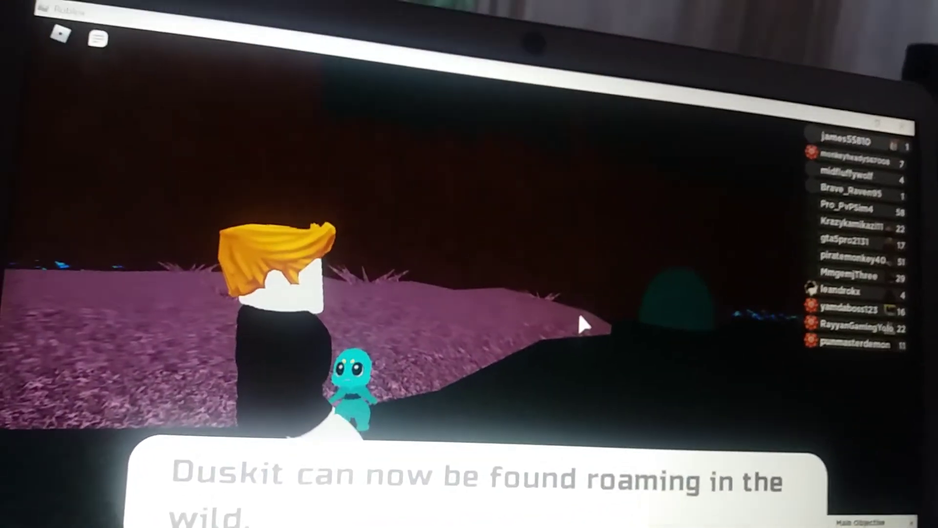
Step: Dismiss the Duskit roaming notice and advance the NPC's opening dialogue lines
{"action": "left_click", "coordinate": [578, 311]}
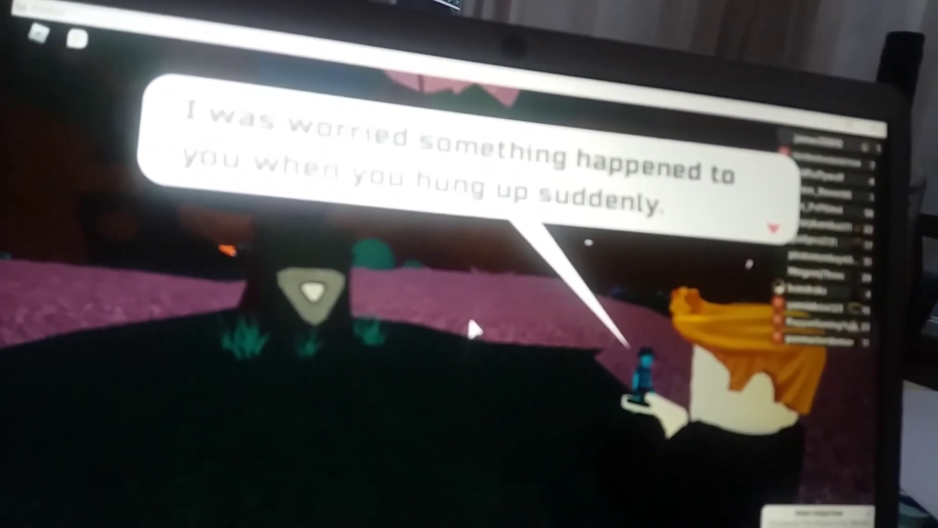
{"action": "left_click", "coordinate": [455, 339]}
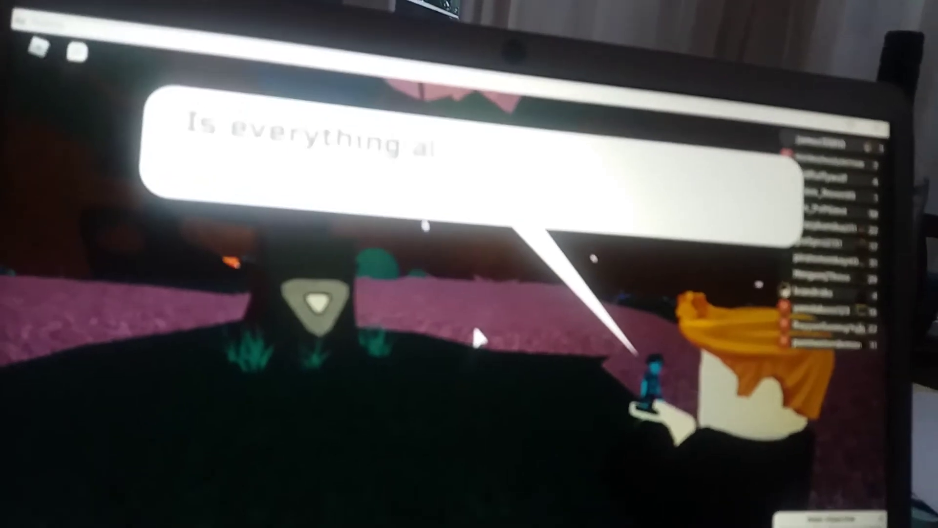
{"action": "left_click", "coordinate": [455, 339]}
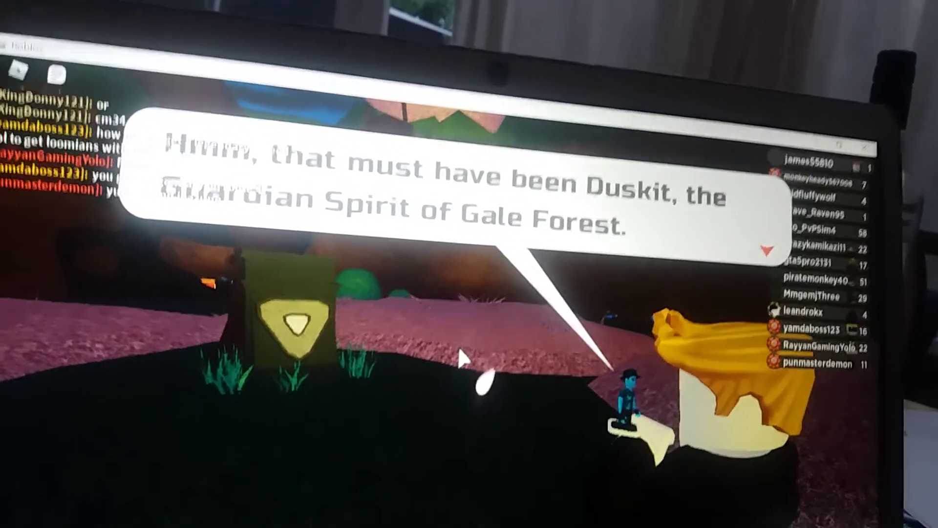
{"action": "left_click", "coordinate": [461, 365]}
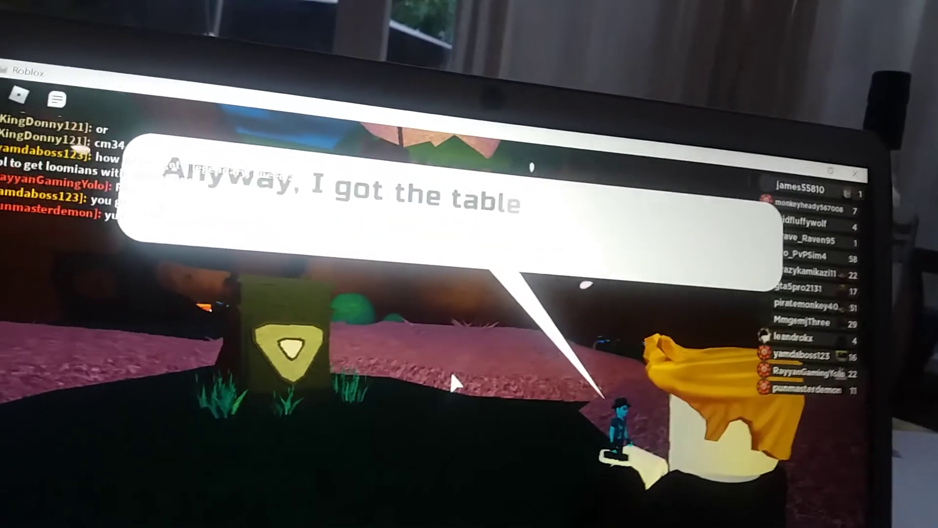
{"action": "left_click", "coordinate": [447, 382]}
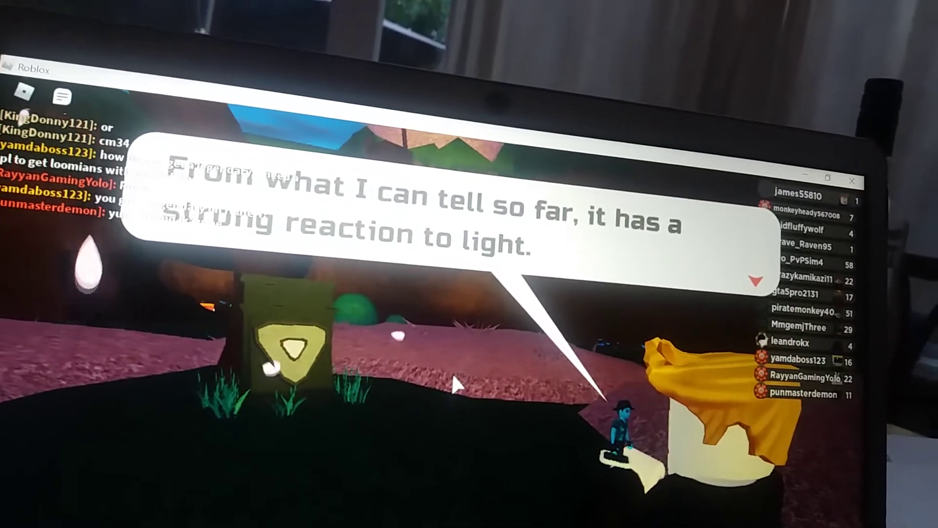
{"action": "left_click", "coordinate": [451, 374]}
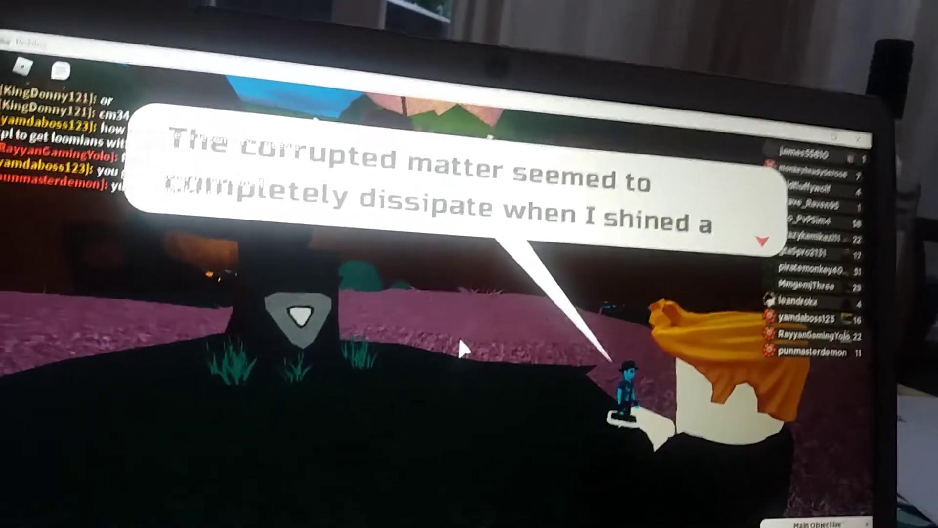
{"action": "left_click", "coordinate": [459, 336]}
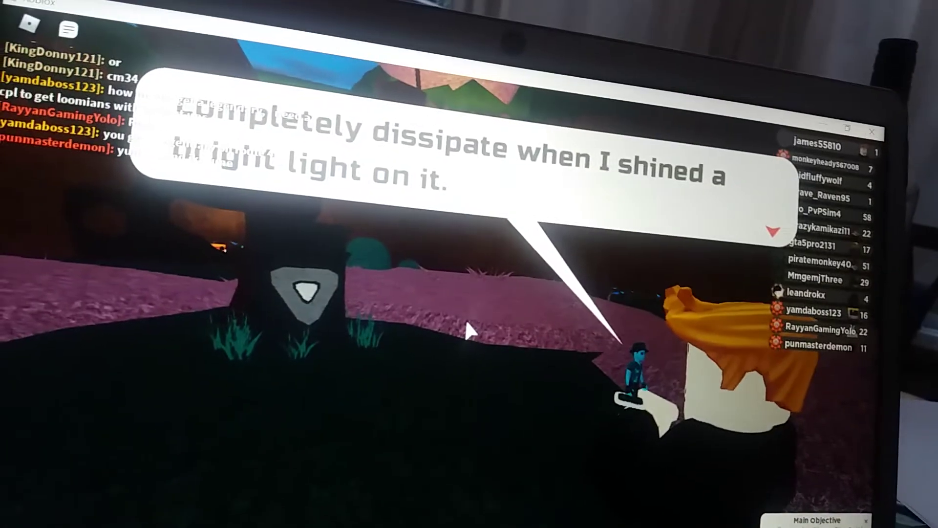
{"action": "left_click", "coordinate": [462, 334]}
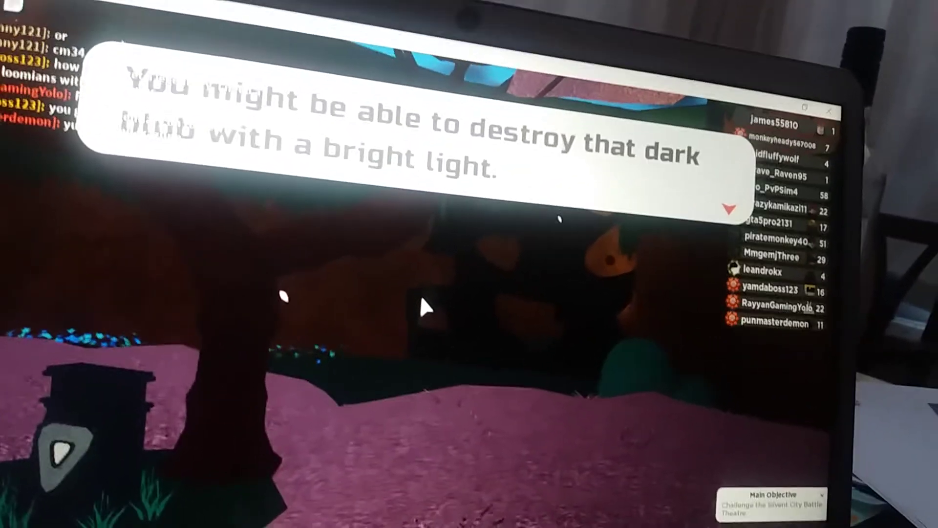
Step: Read through the Silvent City Battle Theatre and Battle Star advice to the farewell line
{"action": "left_click", "coordinate": [433, 322]}
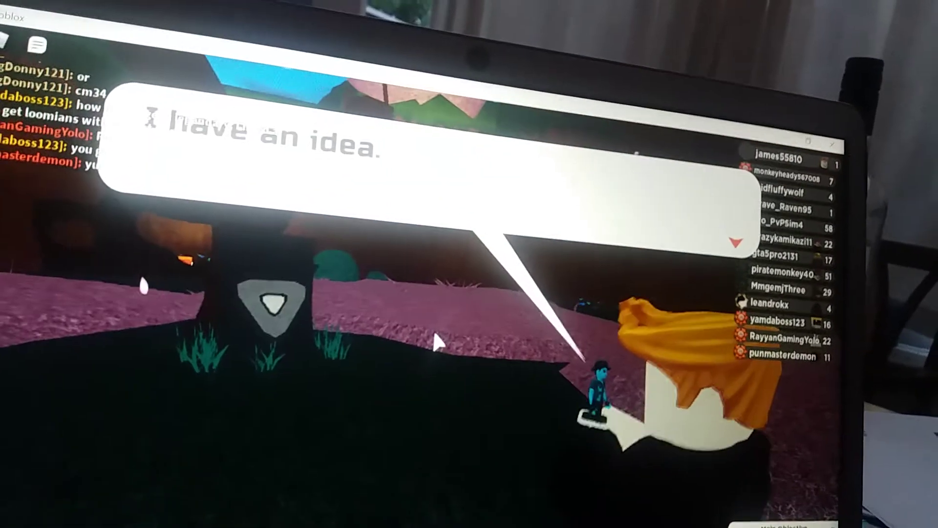
{"action": "left_click", "coordinate": [440, 340]}
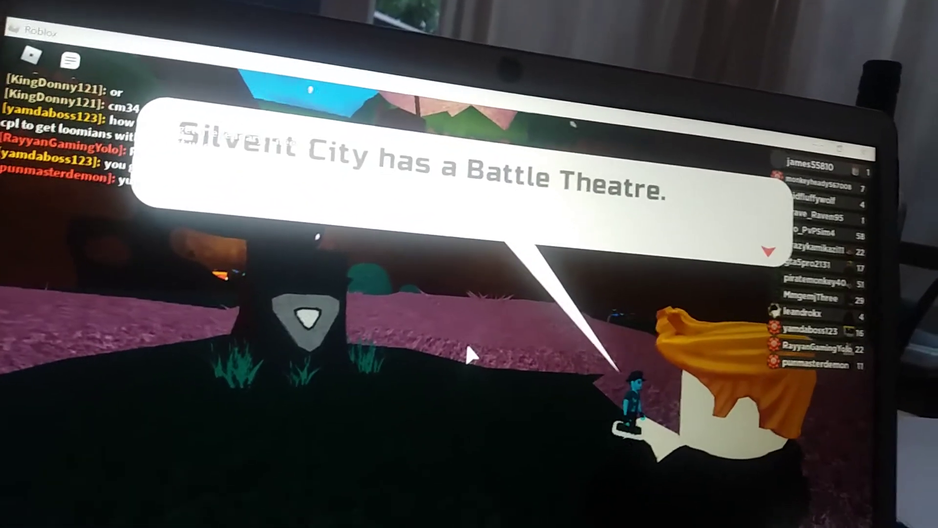
{"action": "left_click", "coordinate": [451, 341]}
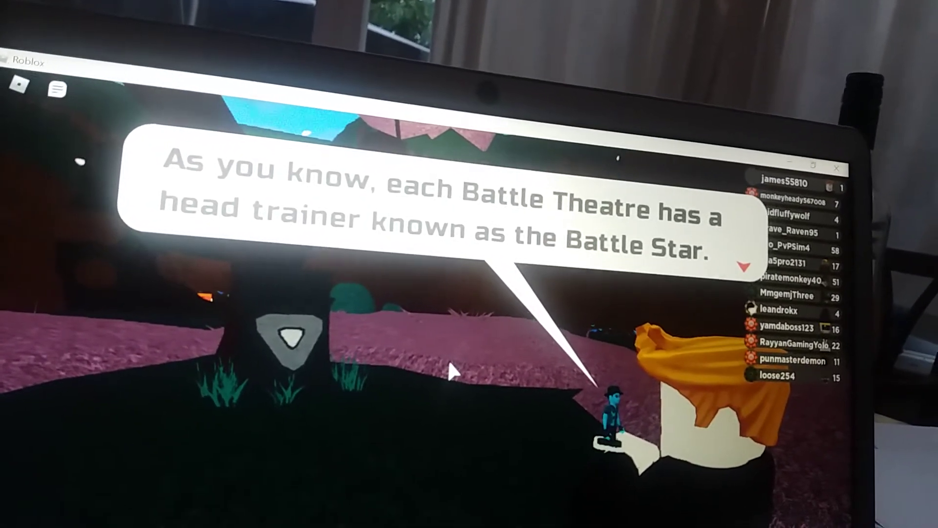
{"action": "left_click", "coordinate": [448, 359]}
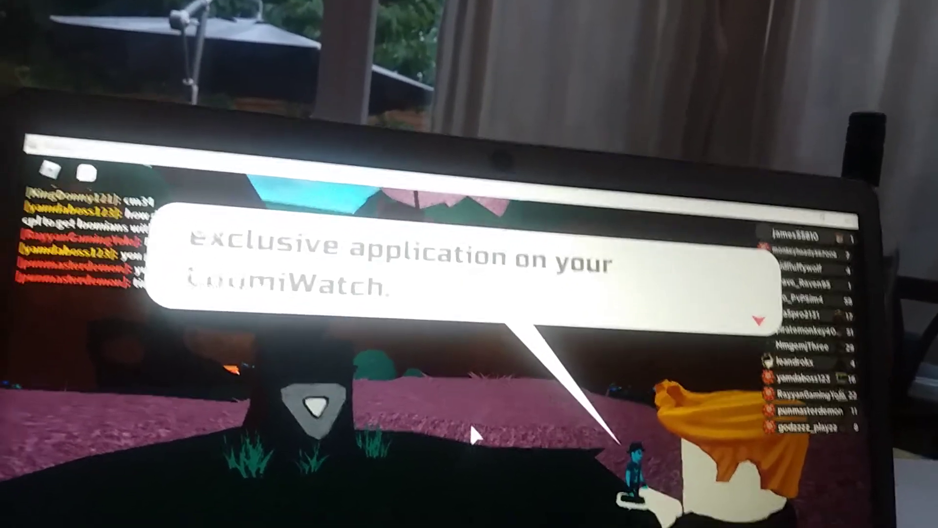
{"action": "left_click", "coordinate": [458, 432]}
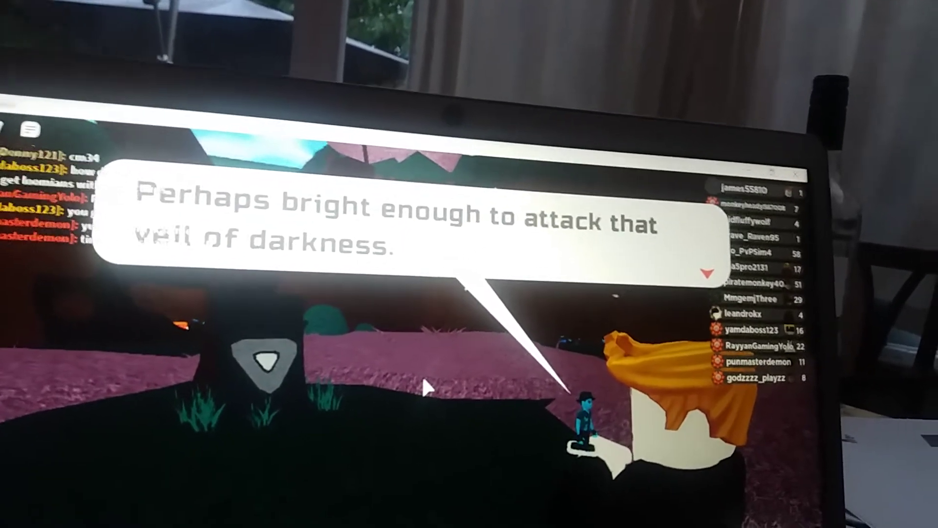
{"action": "left_click", "coordinate": [423, 386]}
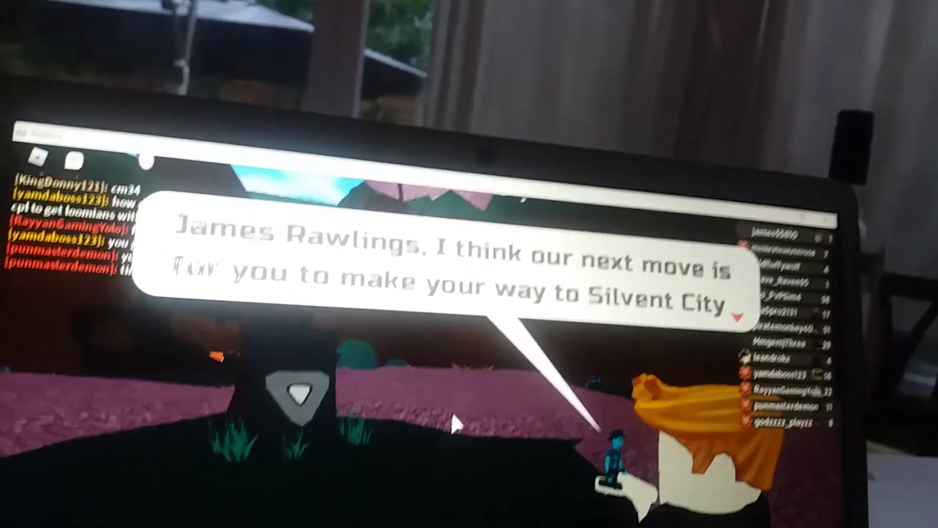
{"action": "left_click", "coordinate": [453, 411]}
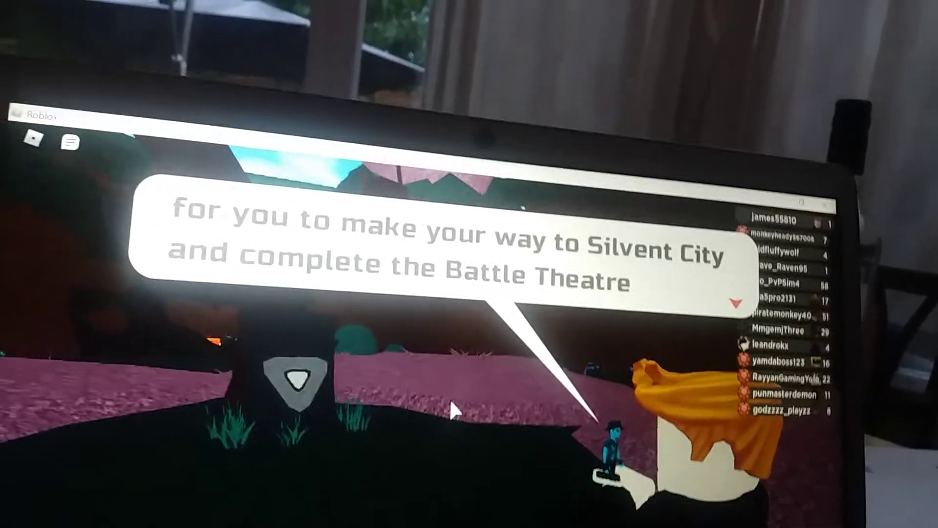
{"action": "left_click", "coordinate": [434, 376]}
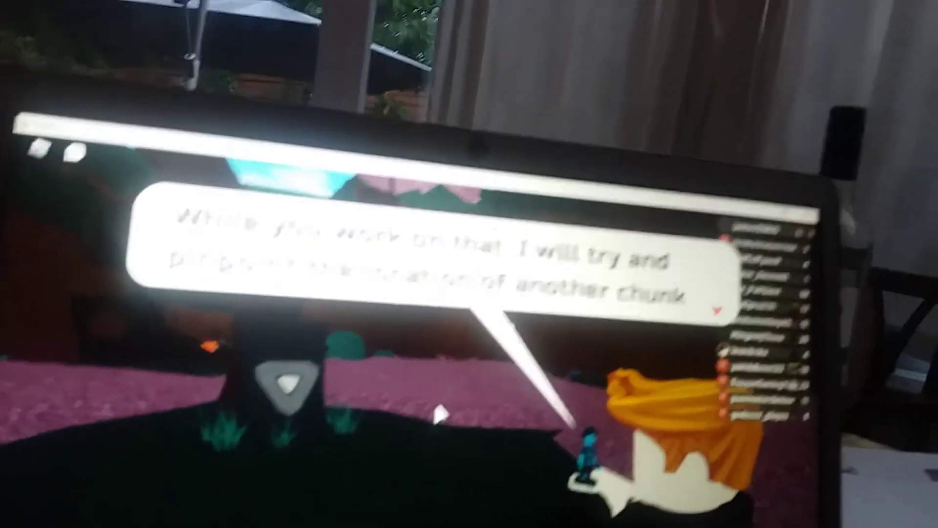
{"action": "left_click", "coordinate": [411, 417]}
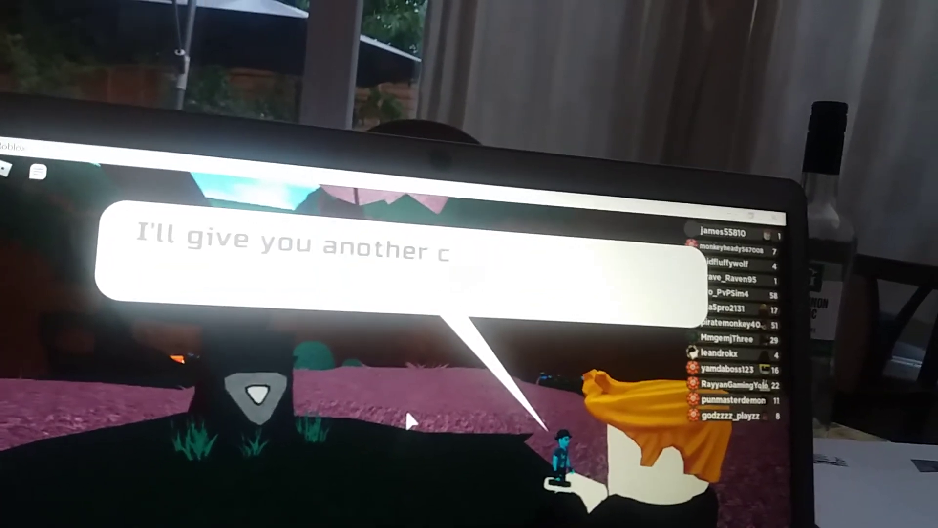
Step: End the previous chat and hear the elder describe corrupt Loomians appearing around Roria
{"action": "left_click", "coordinate": [394, 416]}
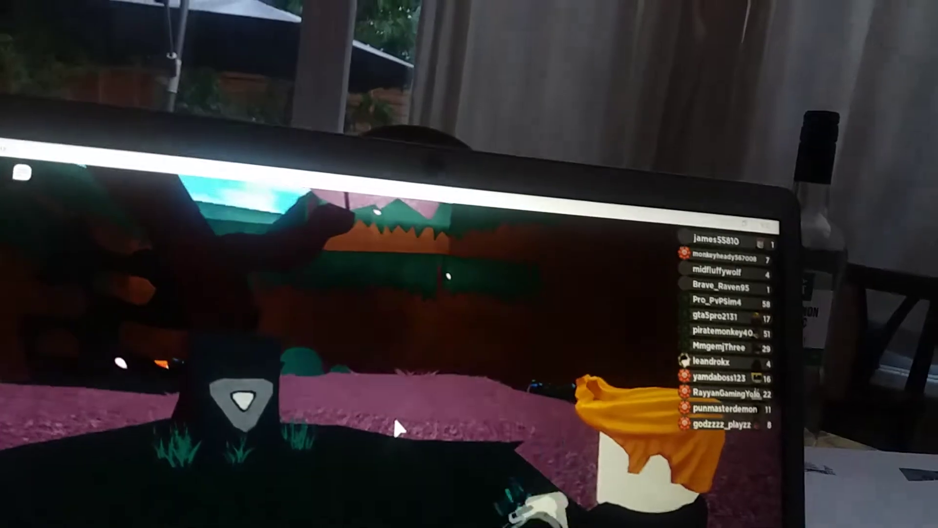
{"action": "key", "text": "w"}
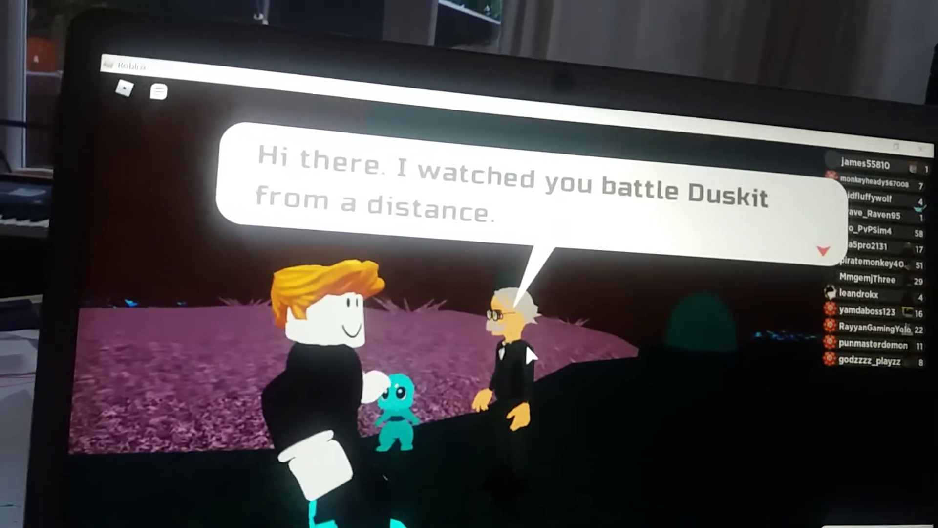
{"action": "left_click", "coordinate": [509, 339]}
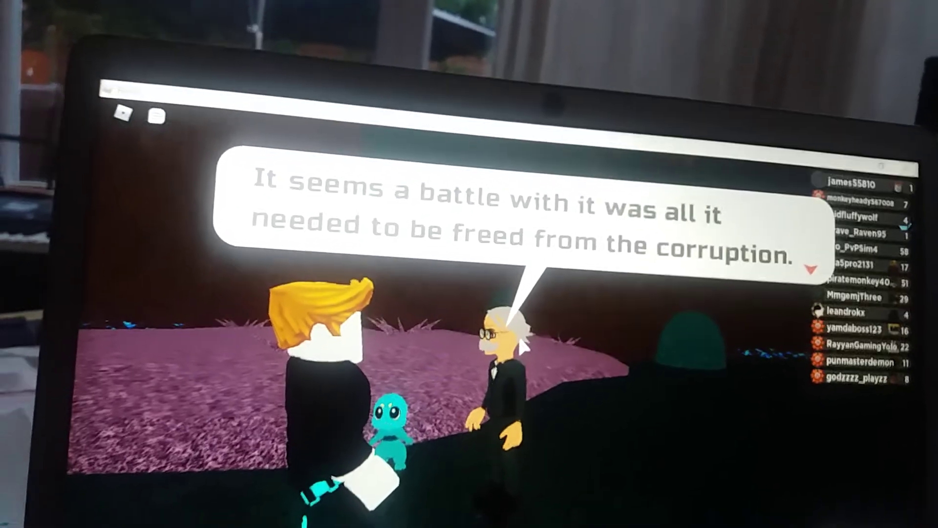
{"action": "left_click", "coordinate": [498, 342]}
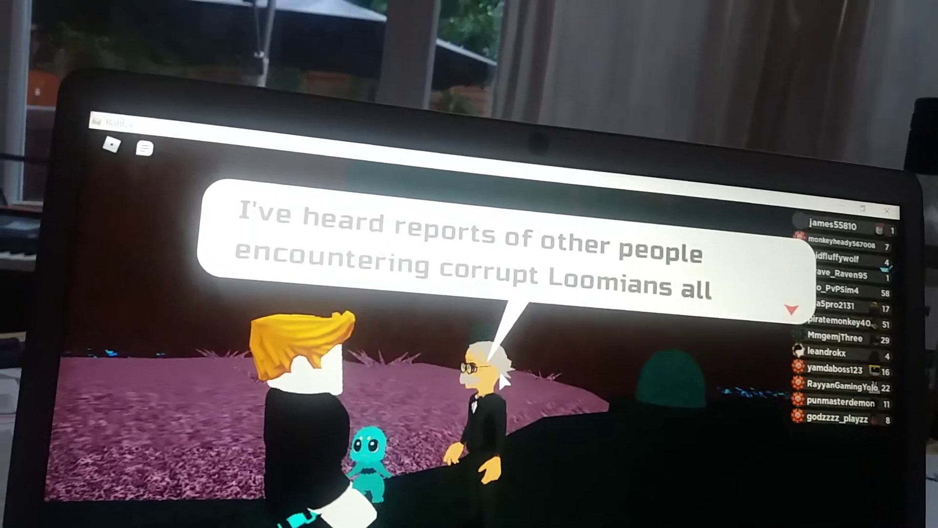
{"action": "left_click", "coordinate": [503, 376]}
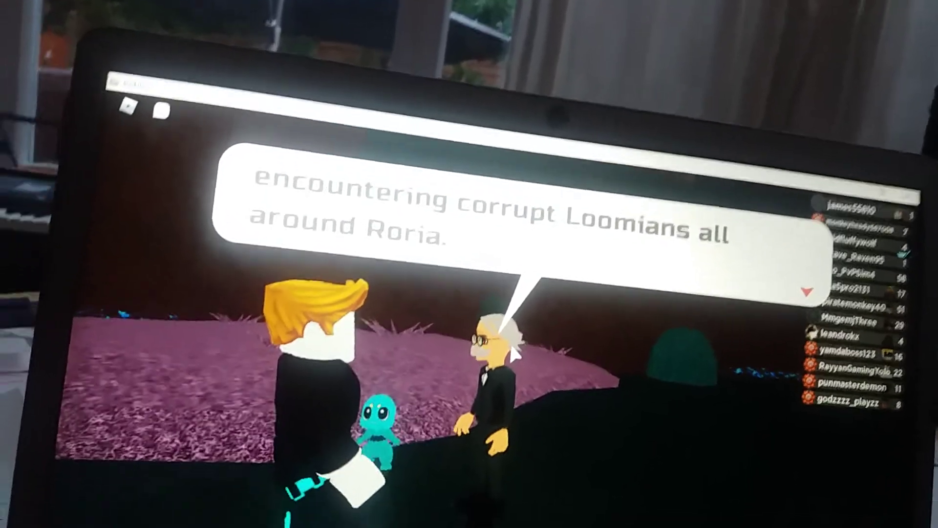
{"action": "left_click", "coordinate": [502, 367]}
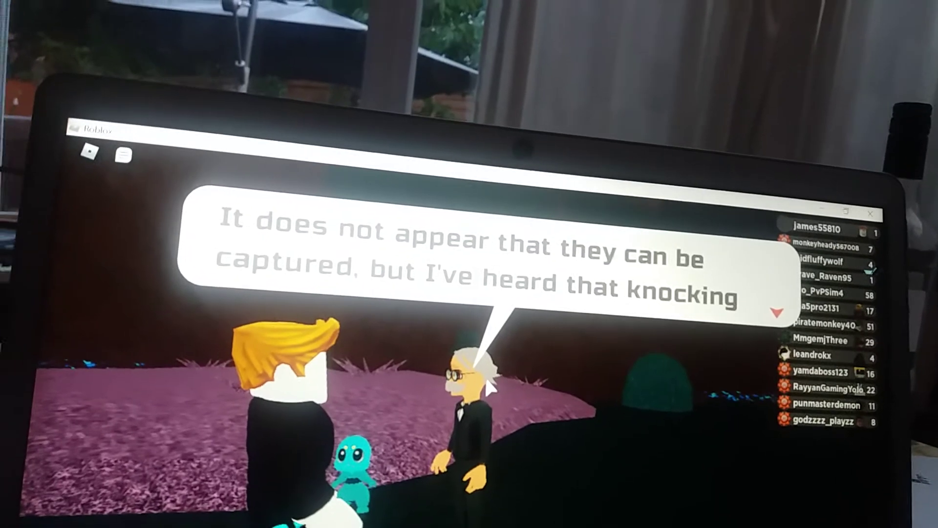
Step: Hear the elder explain shard items and their stat boosts, then end the conversation
{"action": "left_click", "coordinate": [474, 370]}
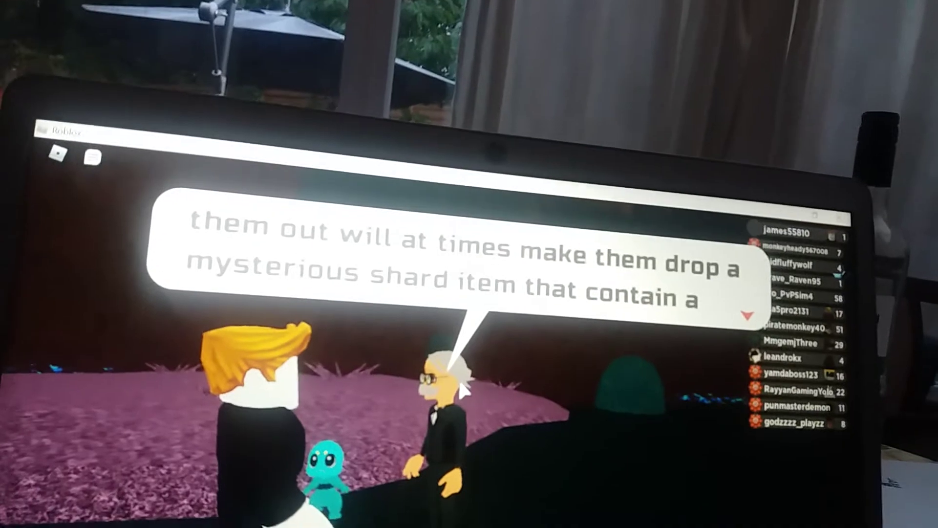
{"action": "left_click", "coordinate": [463, 389]}
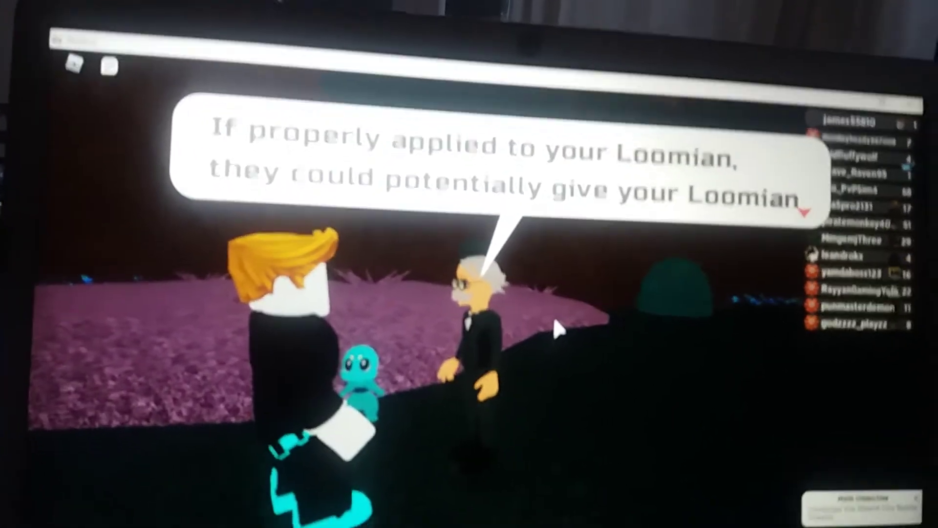
{"action": "left_click", "coordinate": [555, 329]}
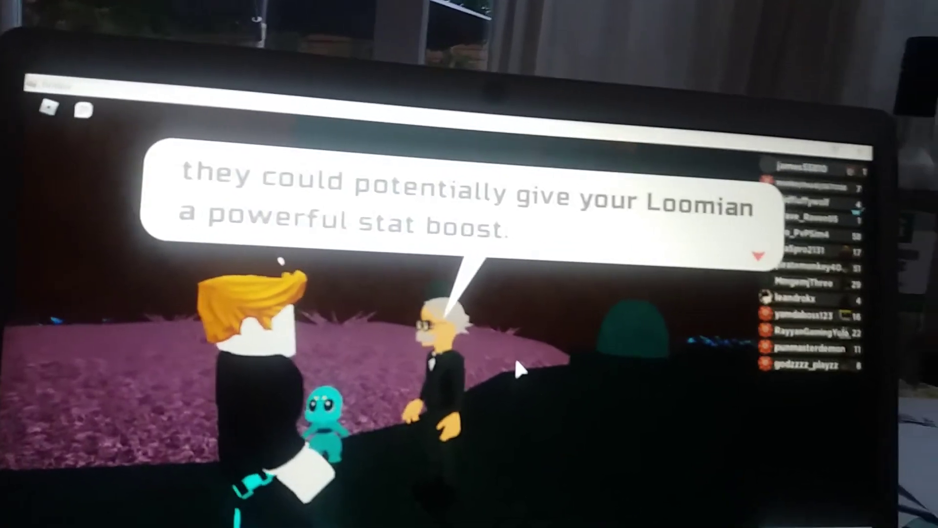
{"action": "left_click", "coordinate": [511, 386]}
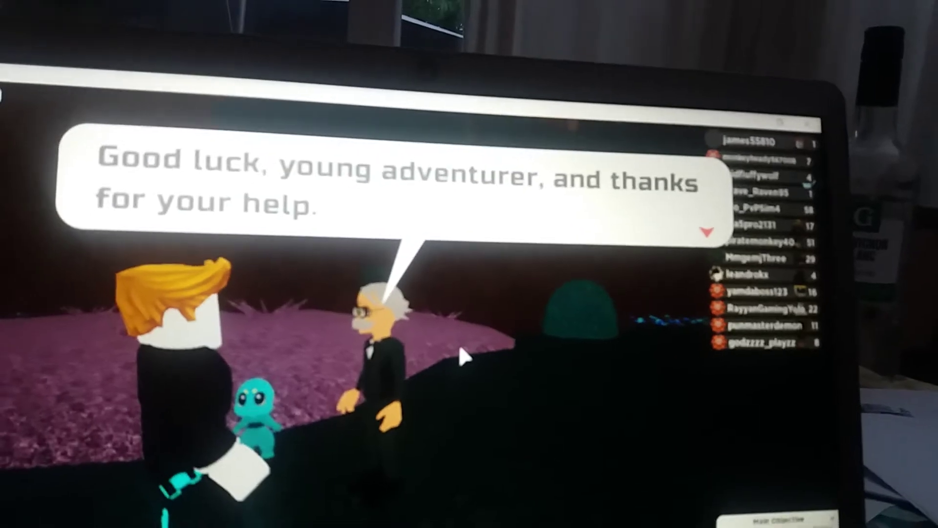
{"action": "left_click", "coordinate": [484, 360]}
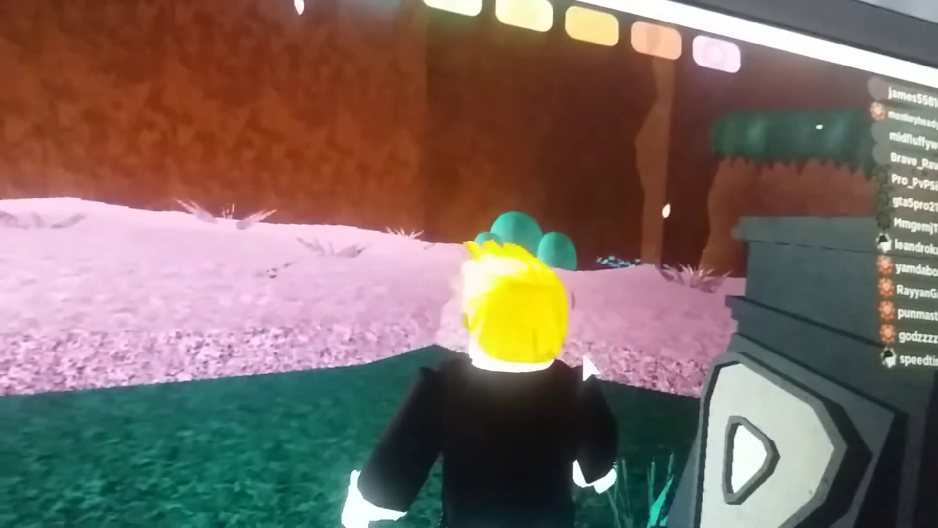
{"action": "key", "text": "w"}
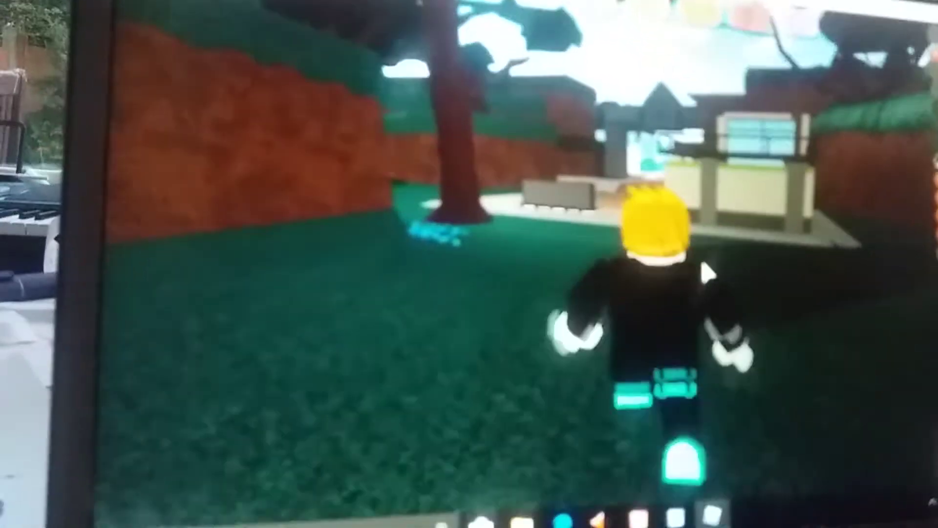
Step: Run into Cheshma Town, past the blue building, and greet the Loomian Goods shopkeeper
{"action": "key", "text": "w"}
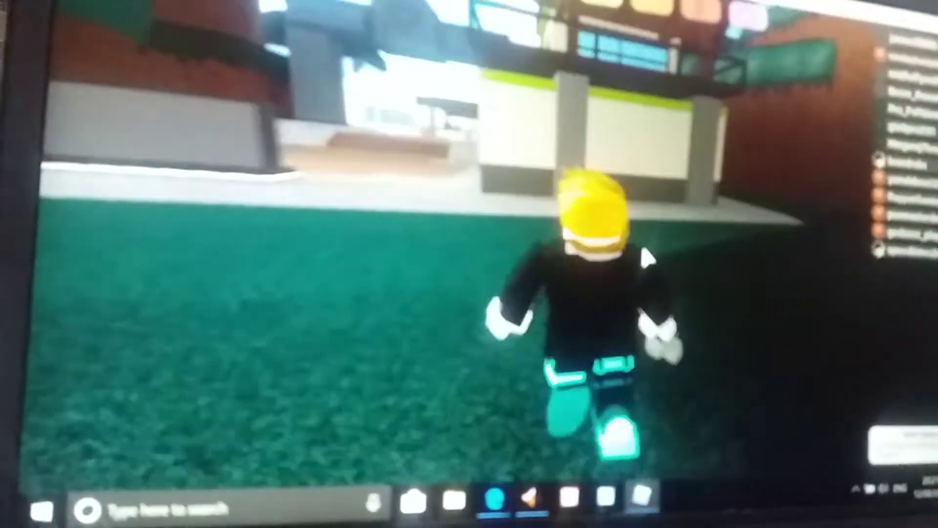
{"action": "key", "text": "w"}
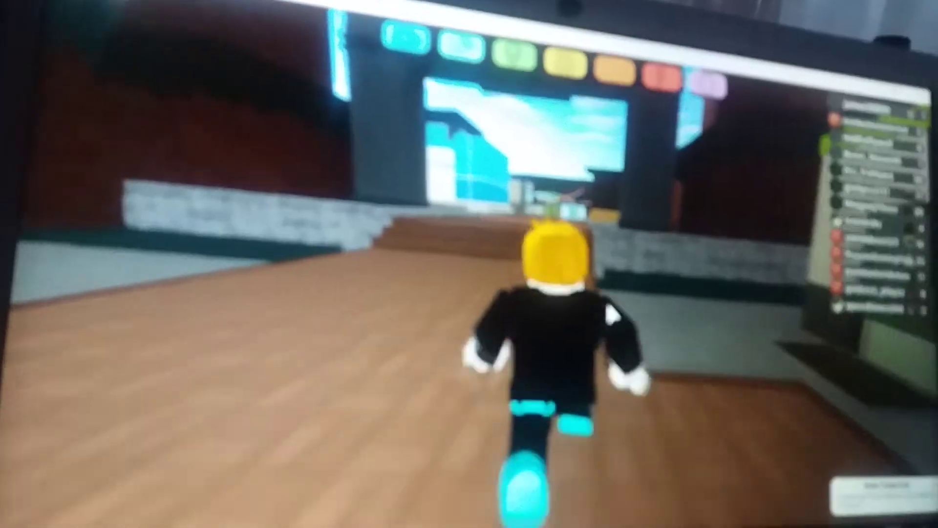
{"action": "key", "text": "w"}
{"action": "key", "text": "w"}
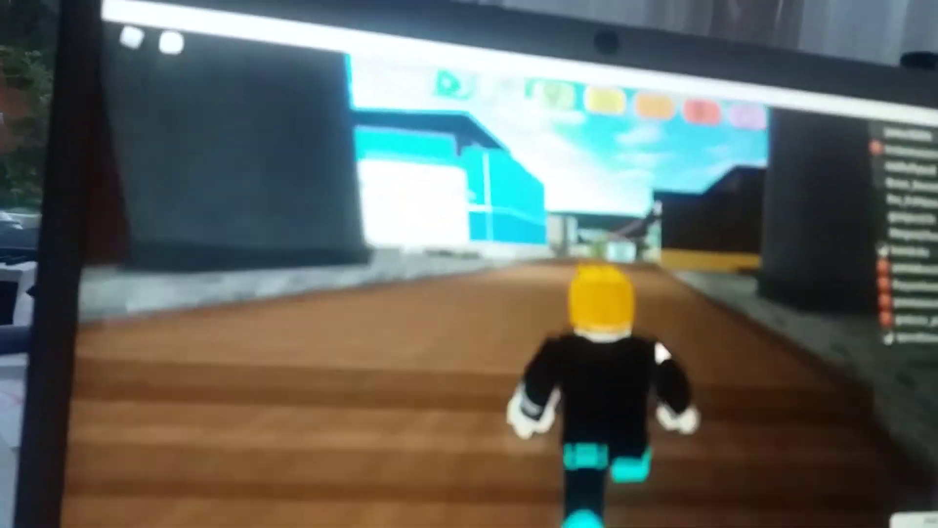
{"action": "key", "text": "w"}
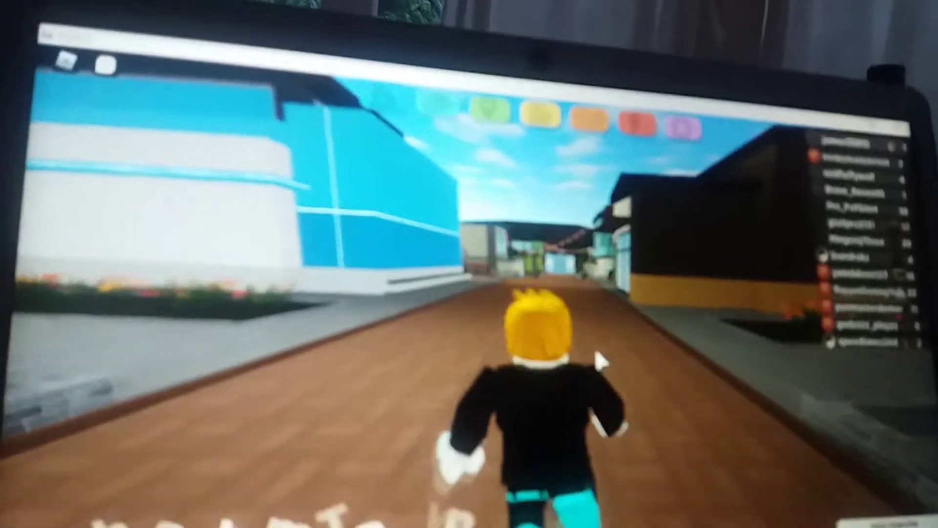
{"action": "key", "text": "w"}
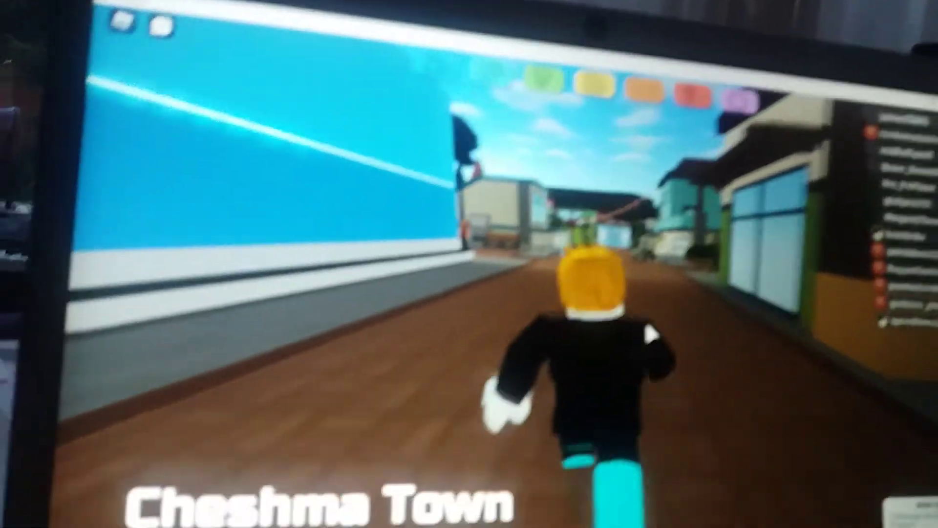
{"action": "key", "text": "w"}
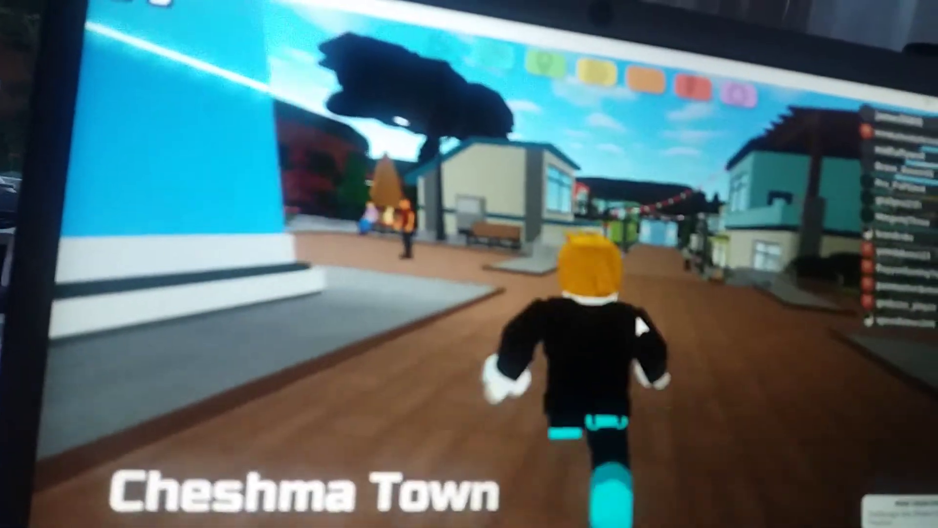
{"action": "key", "text": "w"}
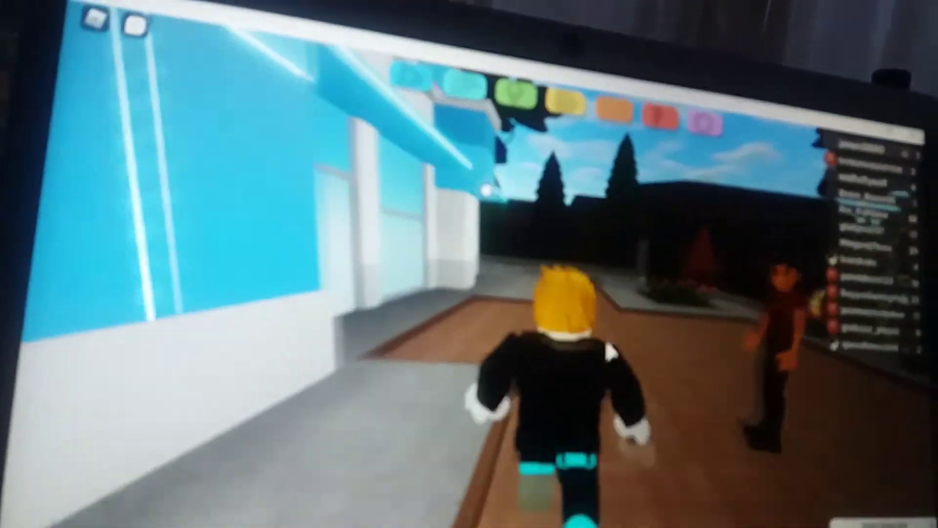
{"action": "key", "text": "w"}
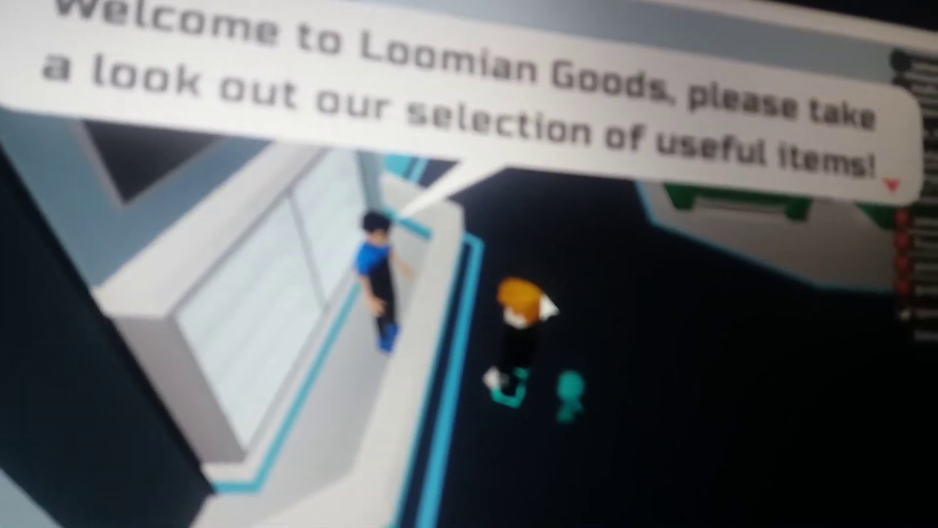
{"action": "left_click", "coordinate": [549, 307]}
{"action": "scroll", "coordinate": [472, 285], "scroll_direction": "down", "scroll_amount": 3}
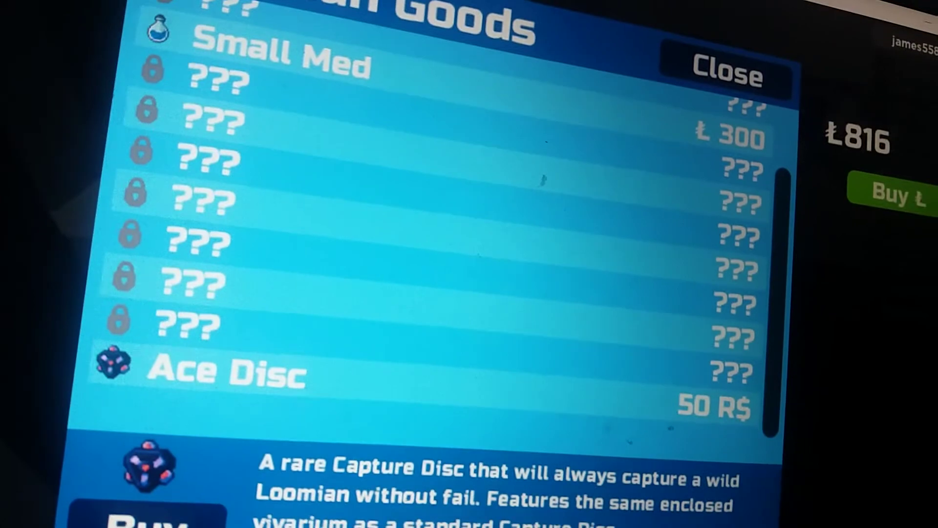
Step: Decline the Robux-priced Ace Disc and buy two Capture Discs
{"action": "left_click", "coordinate": [179, 513]}
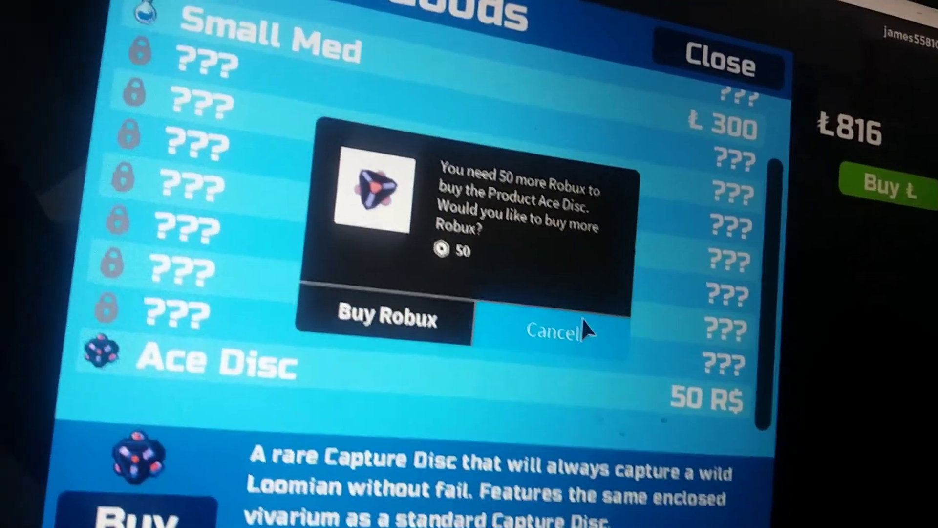
{"action": "left_click", "coordinate": [579, 245]}
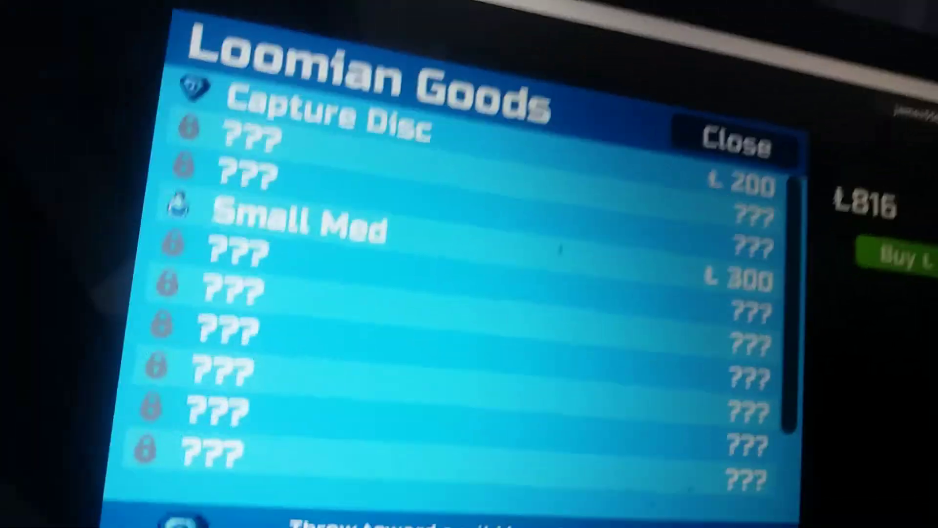
{"action": "left_click", "coordinate": [560, 169]}
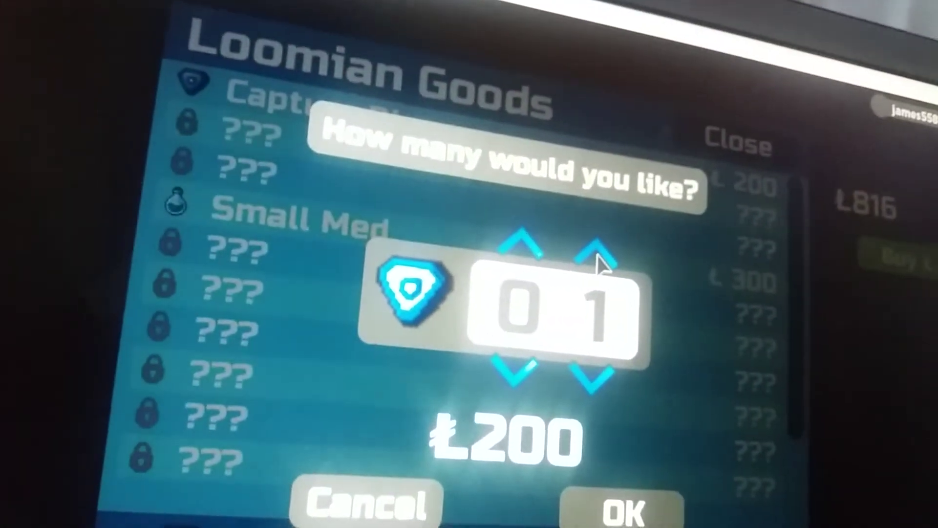
{"action": "left_click", "coordinate": [595, 256]}
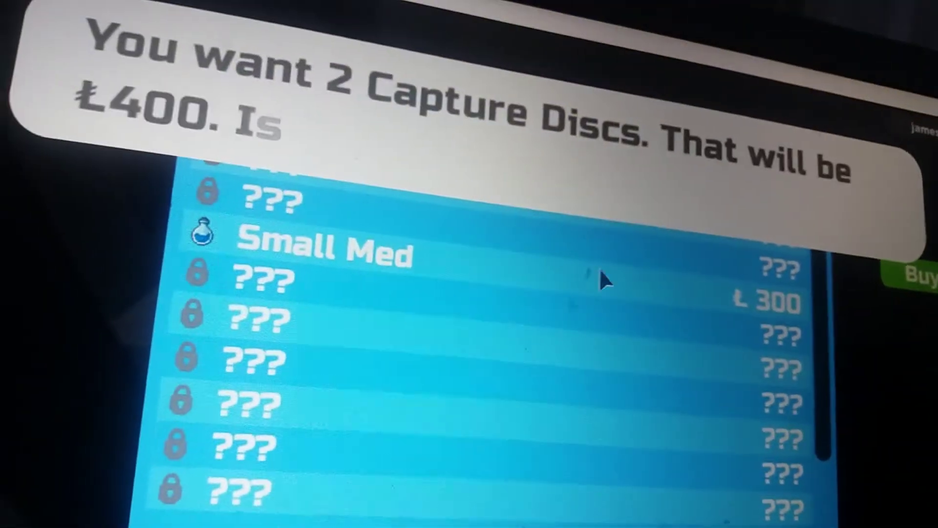
{"action": "left_click", "coordinate": [806, 311]}
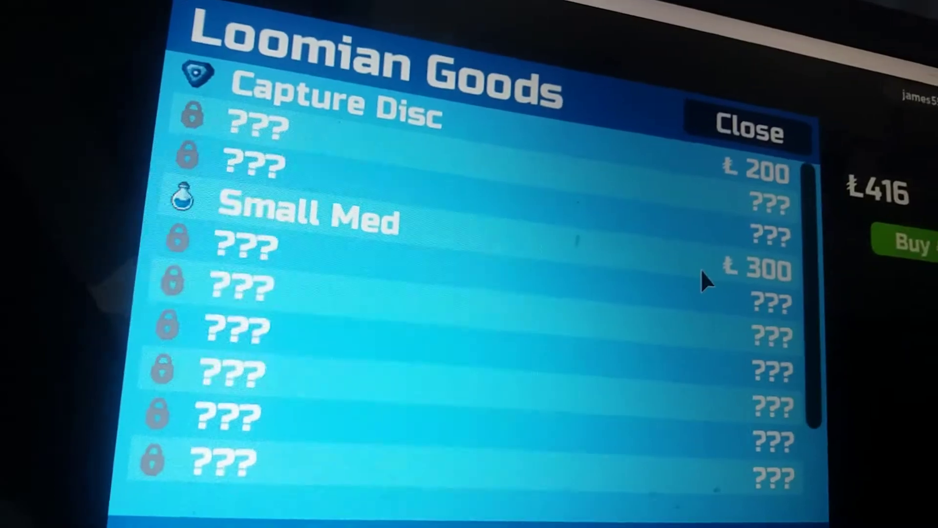
Step: Buy one Small Med for ₤300 and close the shop
{"action": "left_click", "coordinate": [589, 263]}
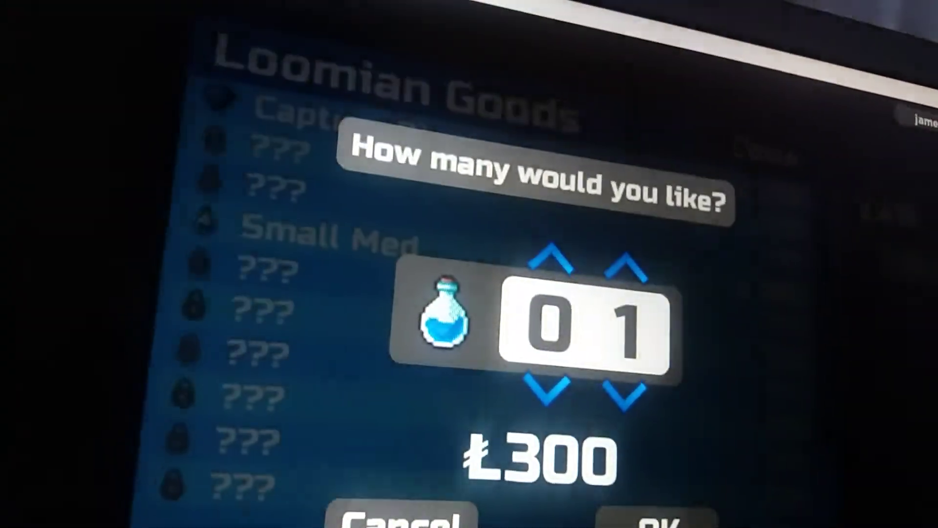
{"action": "left_click", "coordinate": [639, 517]}
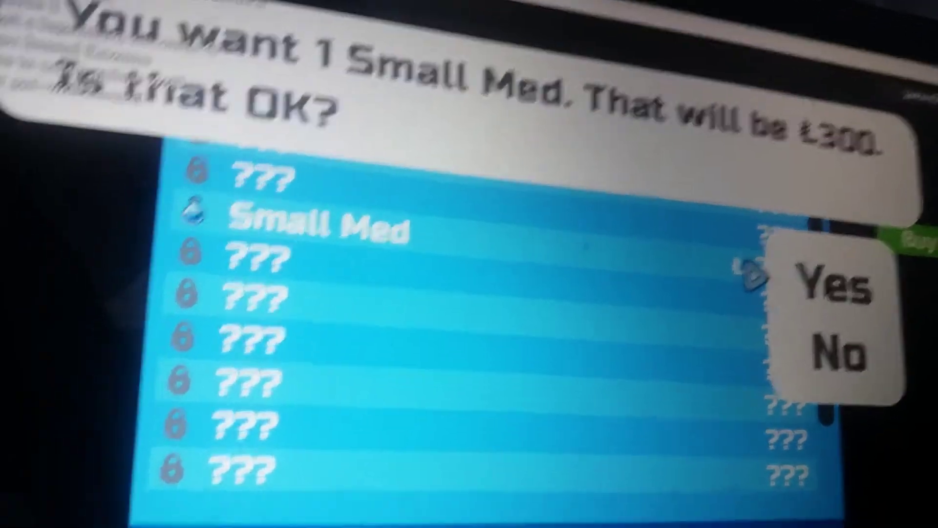
{"action": "left_click", "coordinate": [815, 305]}
{"action": "left_click", "coordinate": [809, 275]}
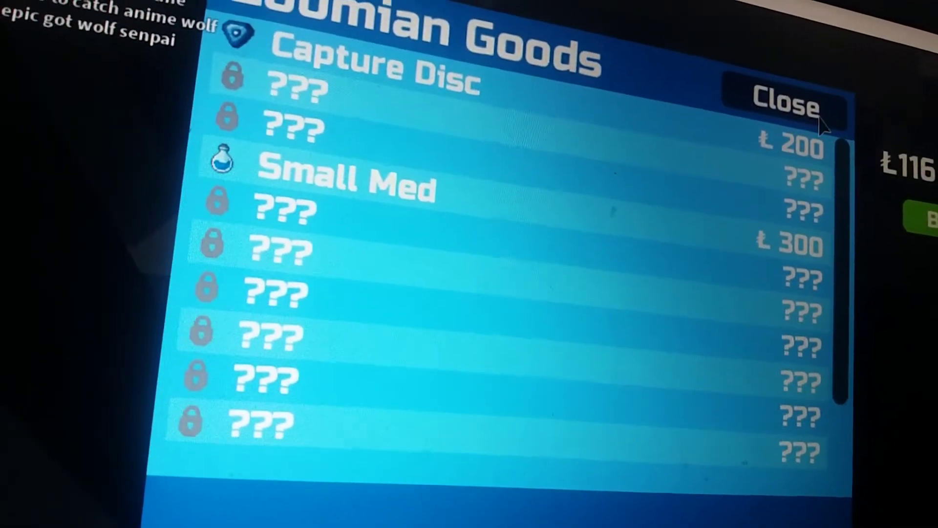
{"action": "left_click", "coordinate": [787, 101]}
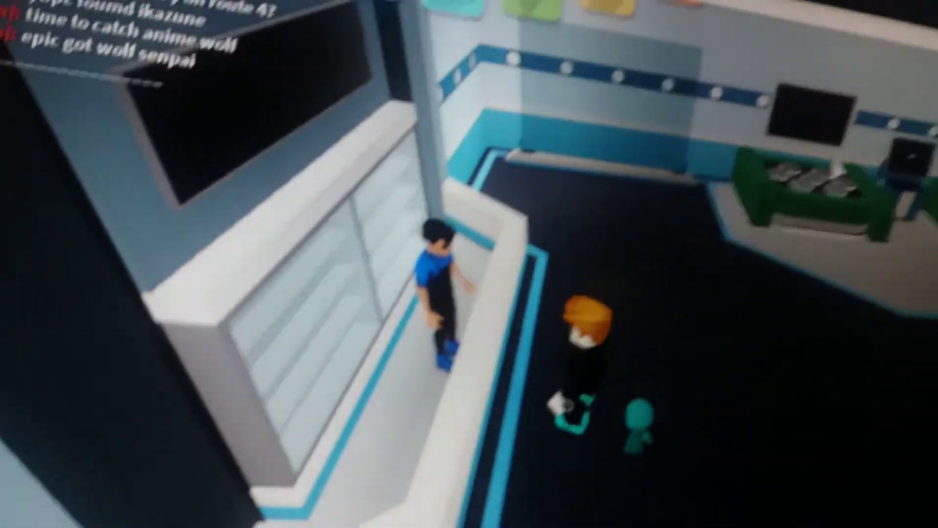
Step: Walk out of the shop to the town square, triggering the three students' cutscene
{"action": "key", "text": "w"}
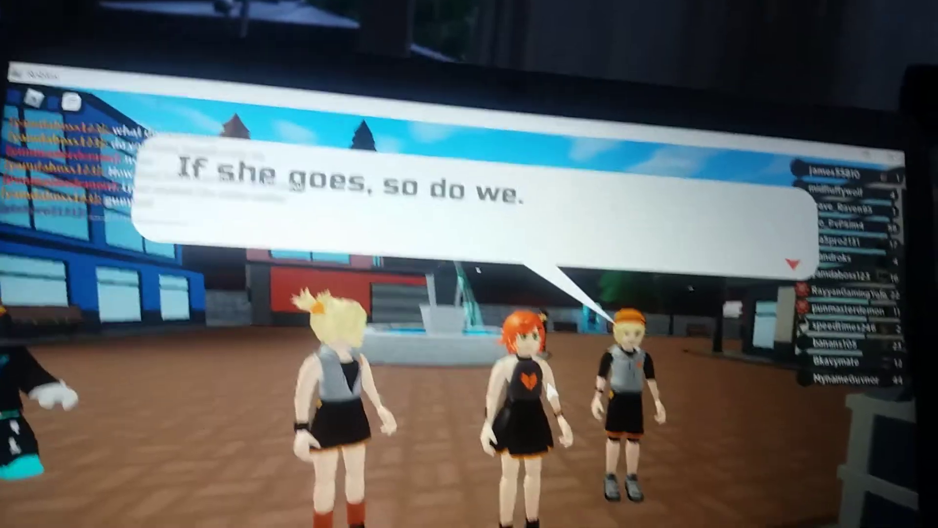
Step: Advance past the teacher's warning and the students' opening taunts in the plaza cutscene
{"action": "left_click", "coordinate": [478, 270]}
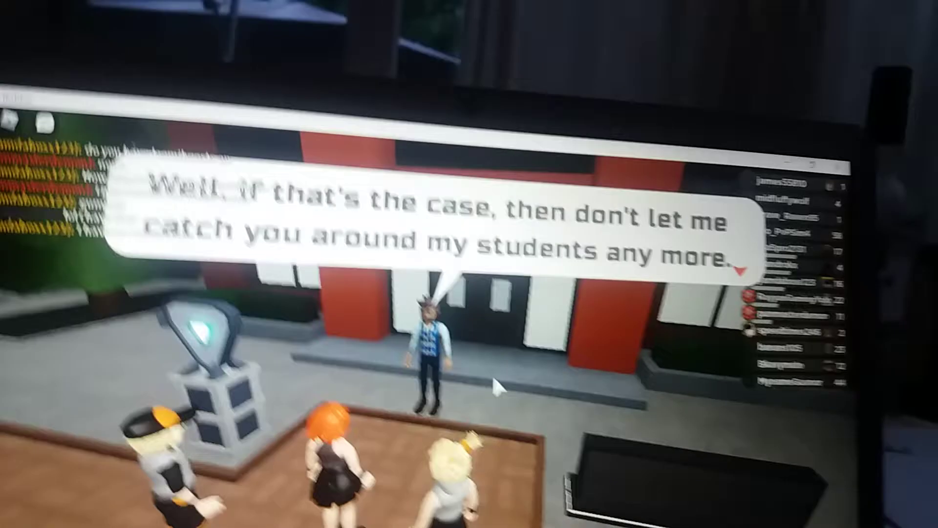
{"action": "left_click", "coordinate": [491, 375]}
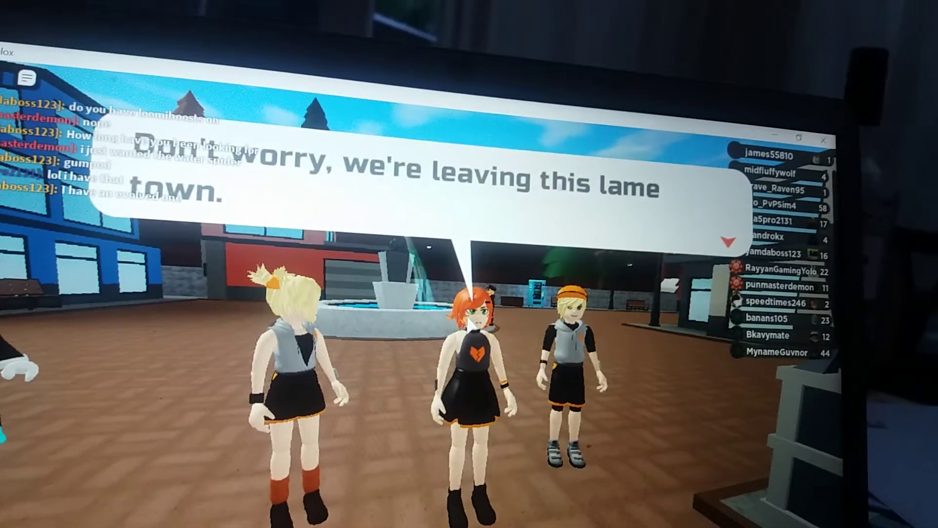
{"action": "left_click", "coordinate": [475, 332]}
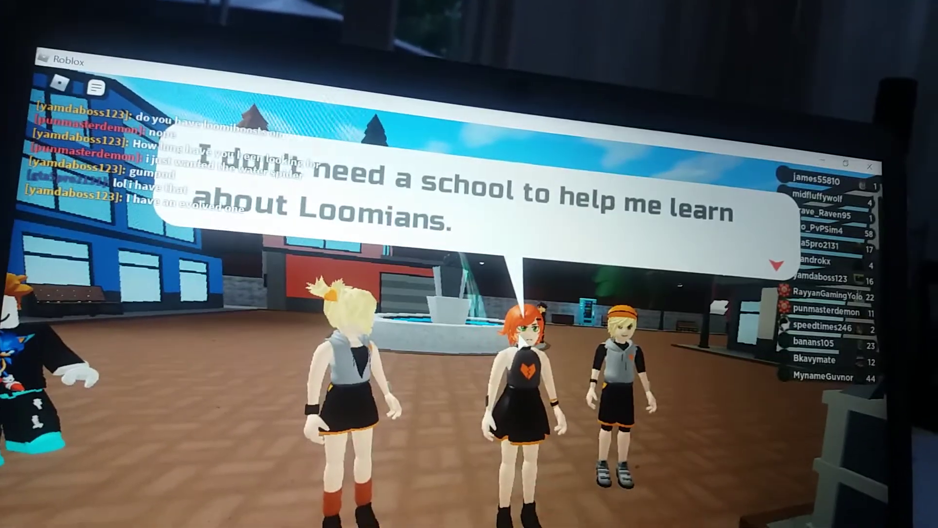
{"action": "left_click", "coordinate": [470, 198]}
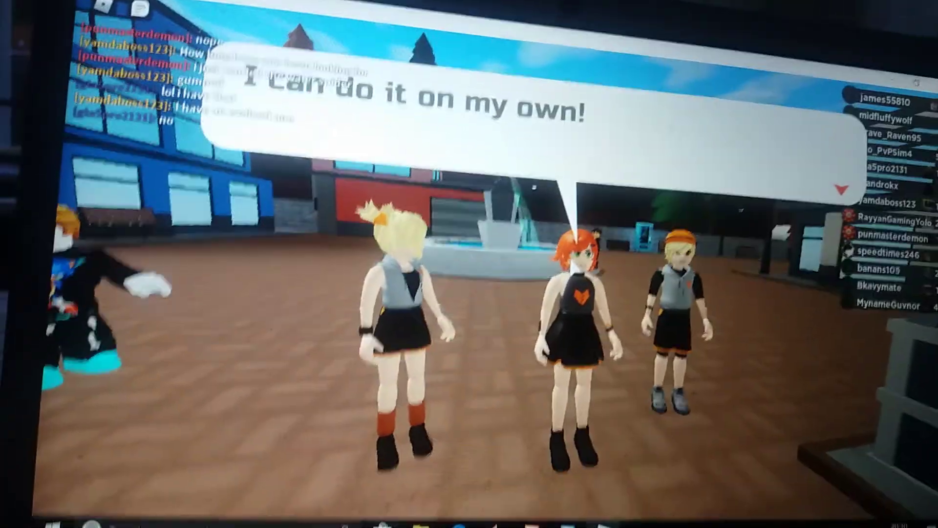
{"action": "left_click", "coordinate": [567, 246]}
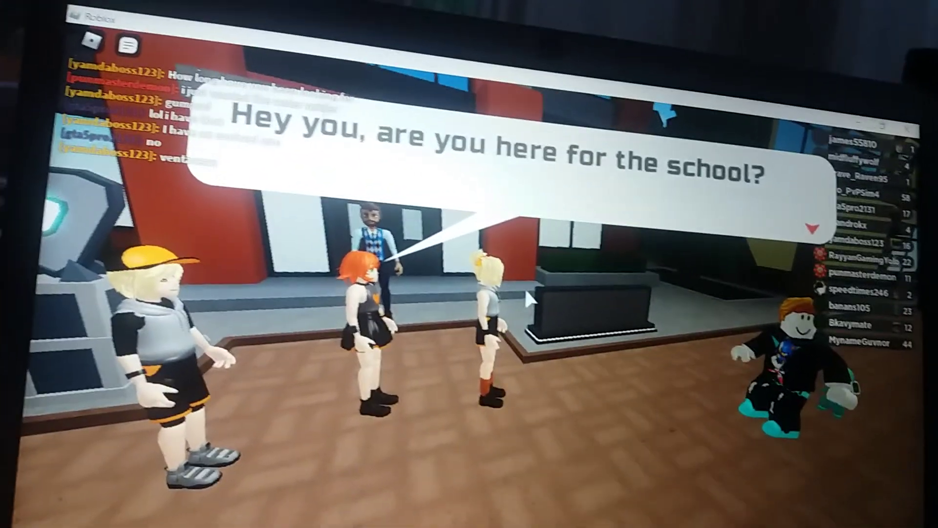
{"action": "left_click", "coordinate": [513, 304]}
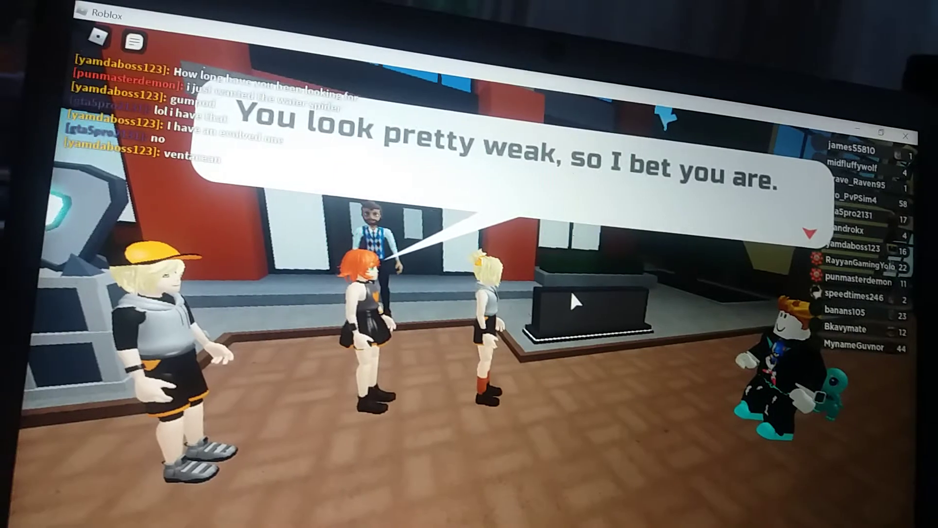
{"action": "left_click", "coordinate": [570, 292]}
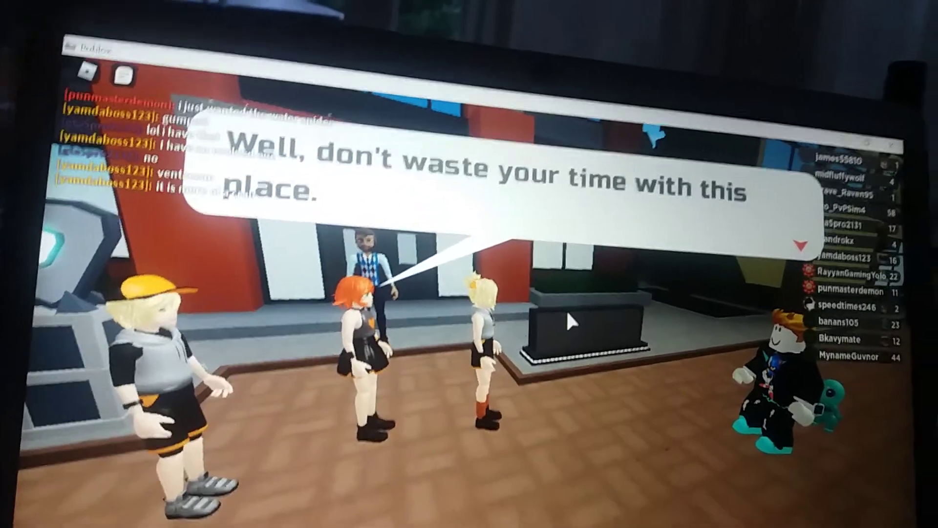
{"action": "left_click", "coordinate": [566, 308]}
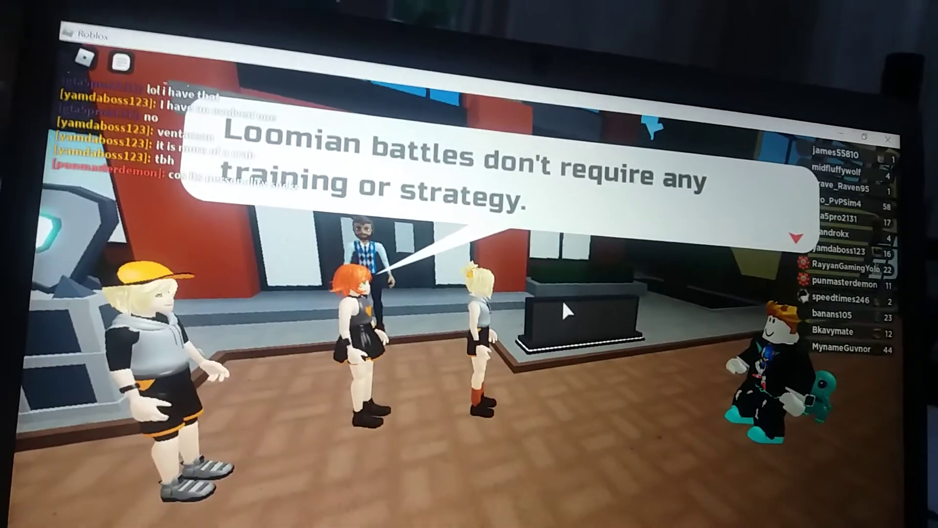
Step: Advance through the battle-strategy exchange and the students' farewell until they walk off
{"action": "left_click", "coordinate": [566, 310]}
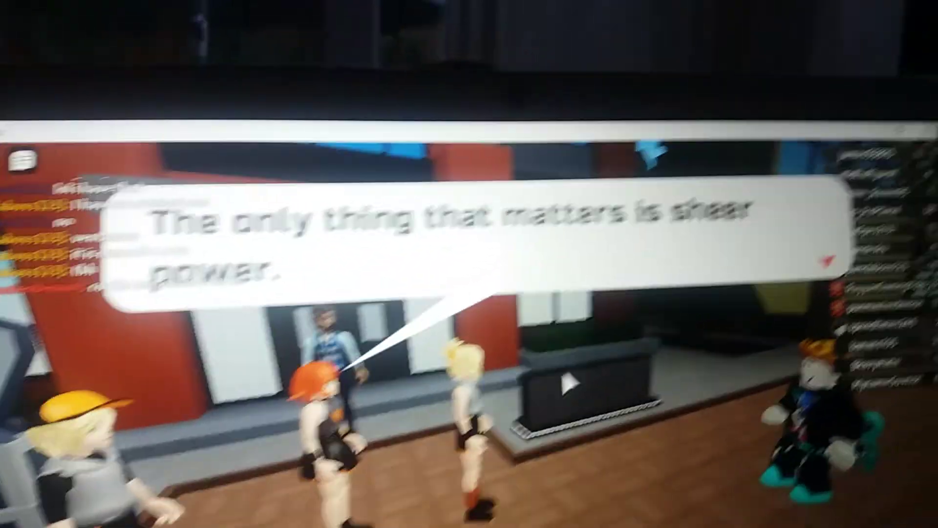
{"action": "left_click", "coordinate": [565, 385]}
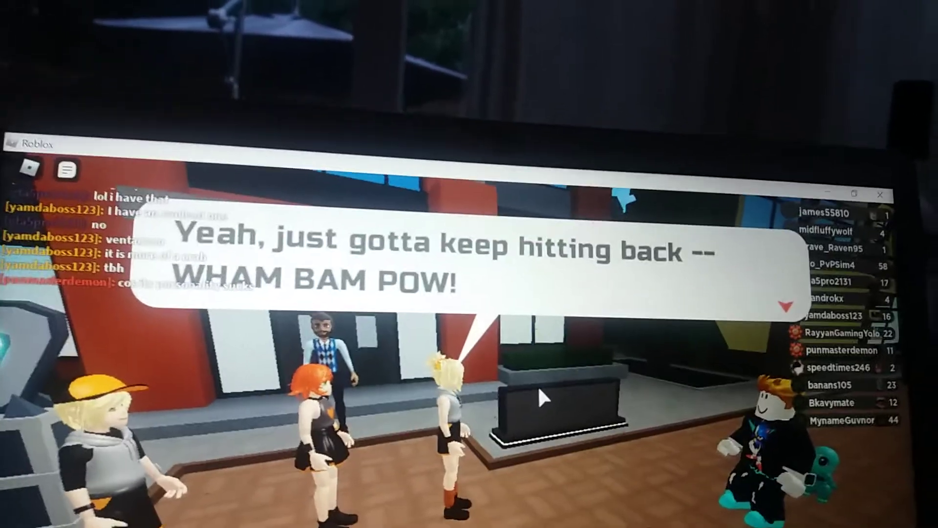
{"action": "left_click", "coordinate": [543, 397]}
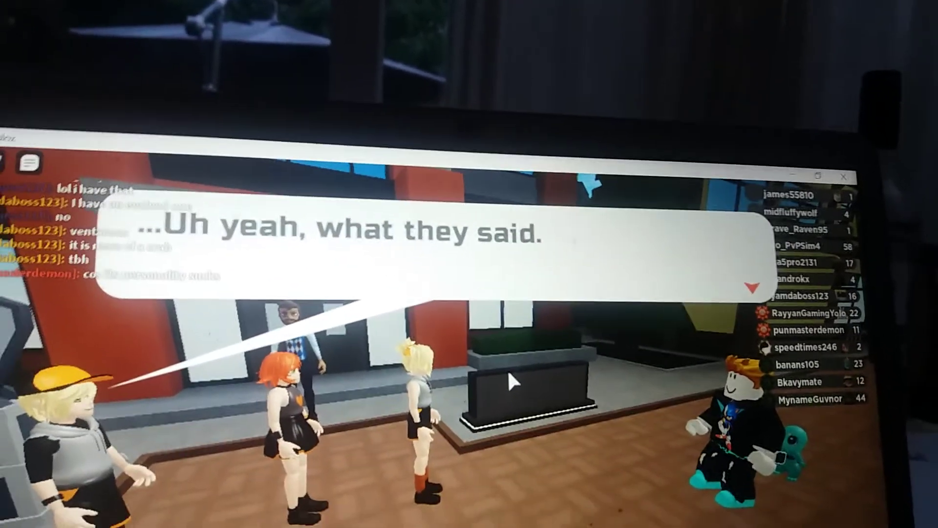
{"action": "left_click", "coordinate": [508, 374]}
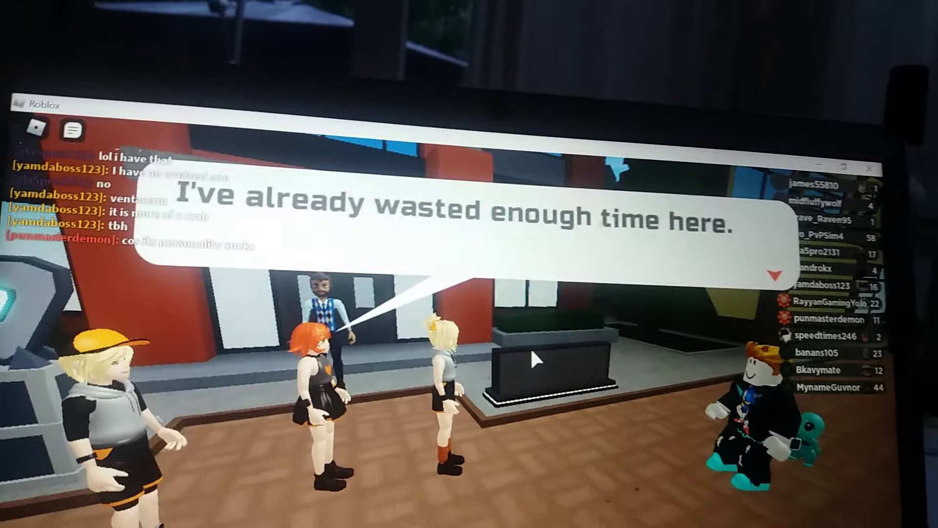
{"action": "left_click", "coordinate": [533, 358]}
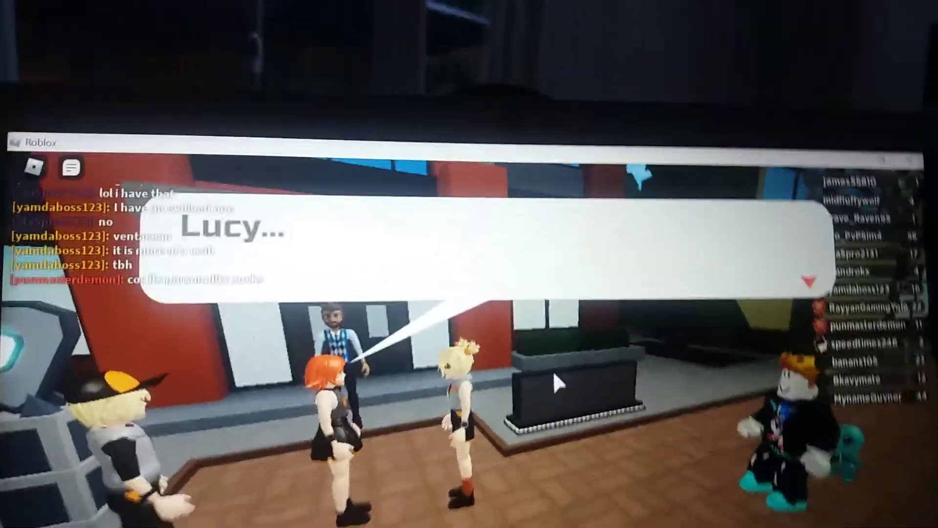
{"action": "left_click", "coordinate": [557, 371]}
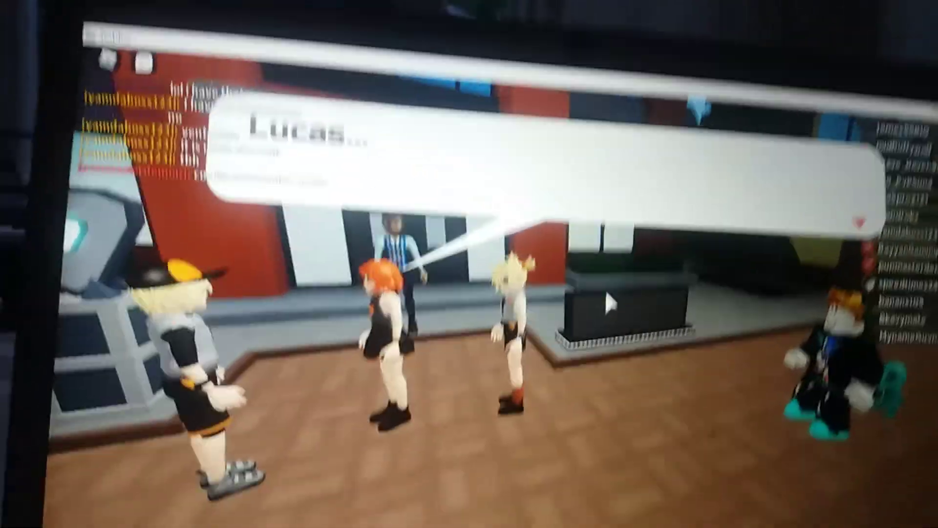
{"action": "left_click", "coordinate": [594, 279]}
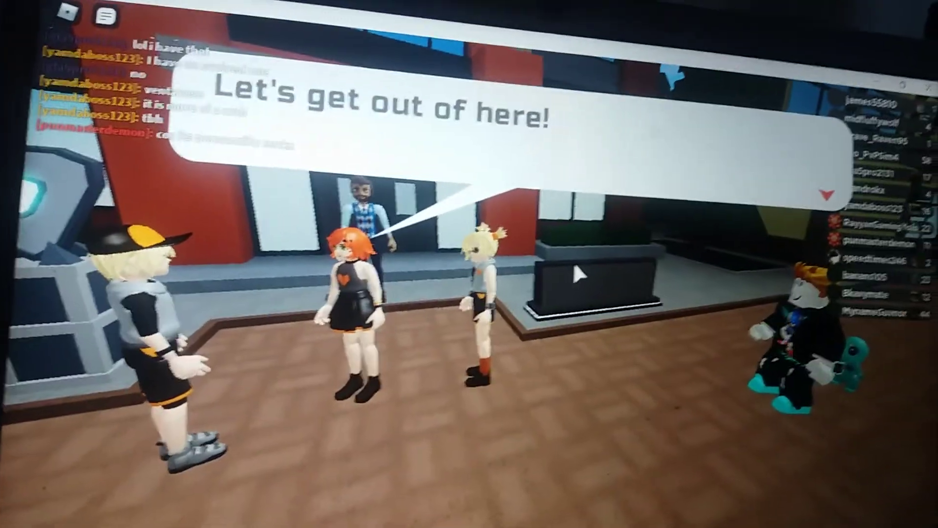
{"action": "left_click", "coordinate": [571, 267]}
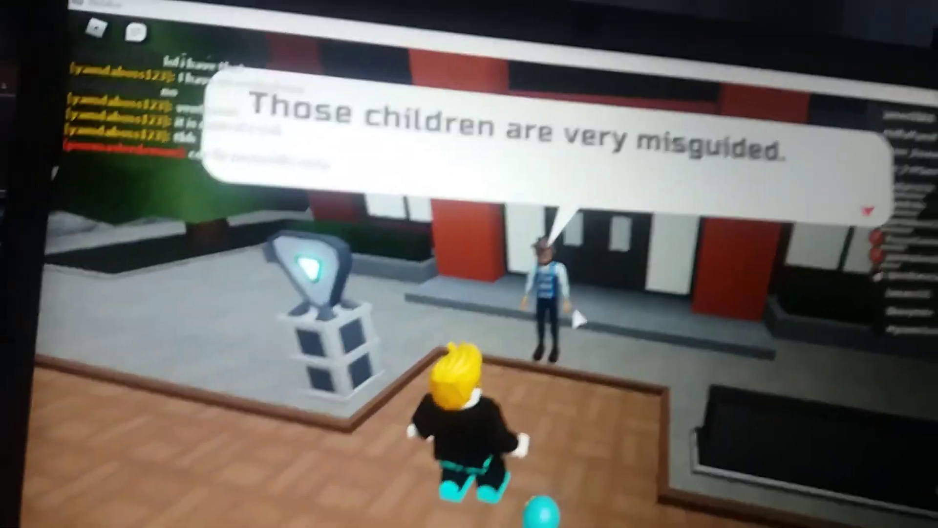
Step: Hear the NPC outside the school out until he offers to demonstrate
{"action": "left_click", "coordinate": [556, 321]}
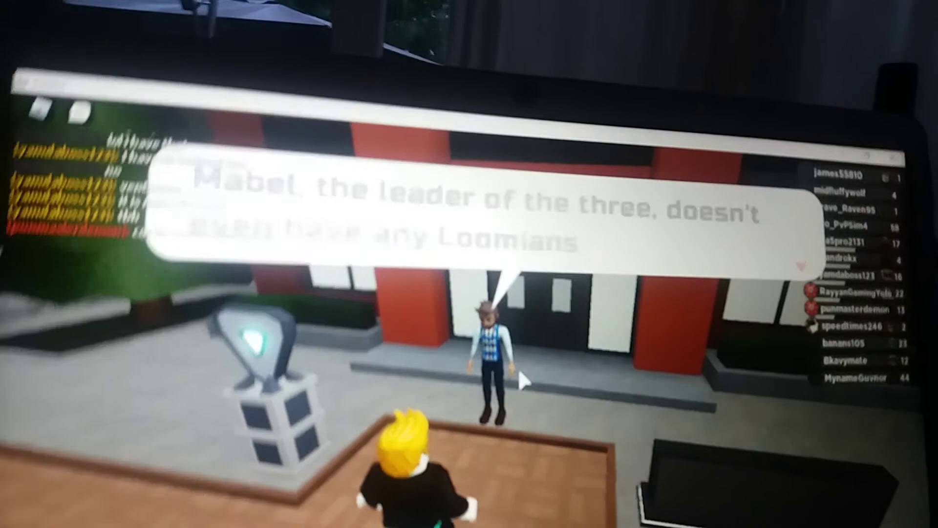
{"action": "left_click", "coordinate": [517, 371]}
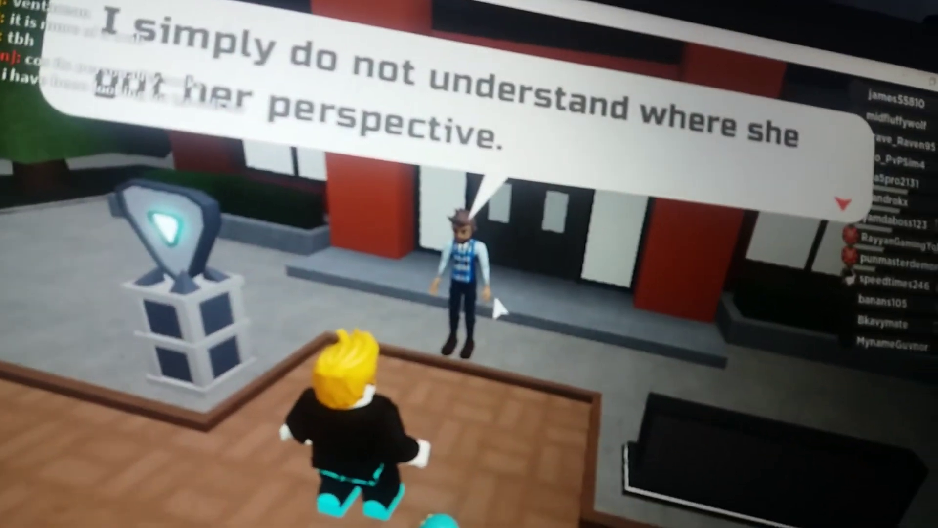
{"action": "left_click", "coordinate": [518, 320]}
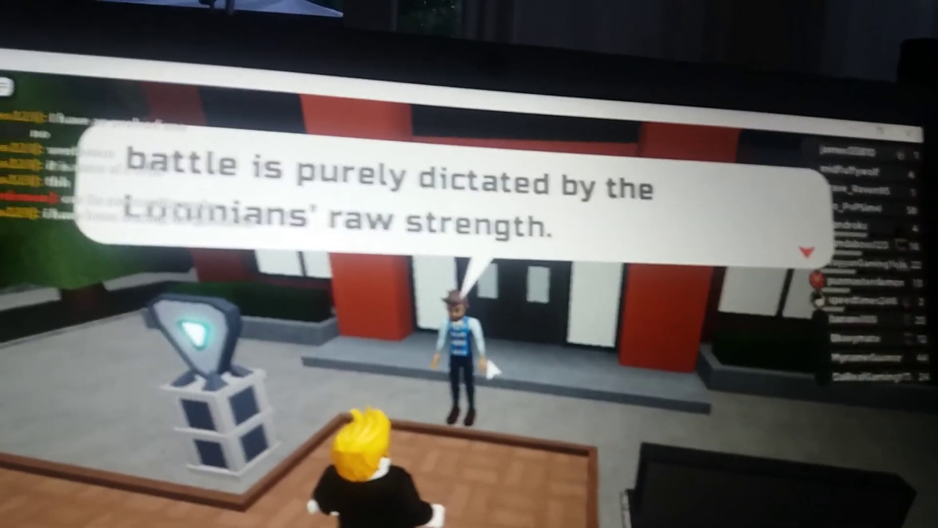
{"action": "left_click", "coordinate": [490, 368]}
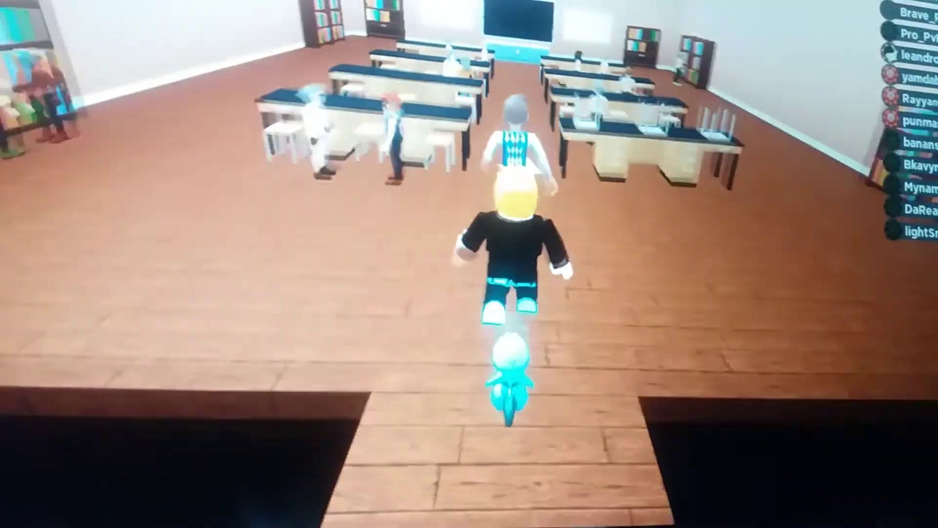
Step: Walk forward to the teacher and hear how team lineups work
{"action": "key", "text": "w"}
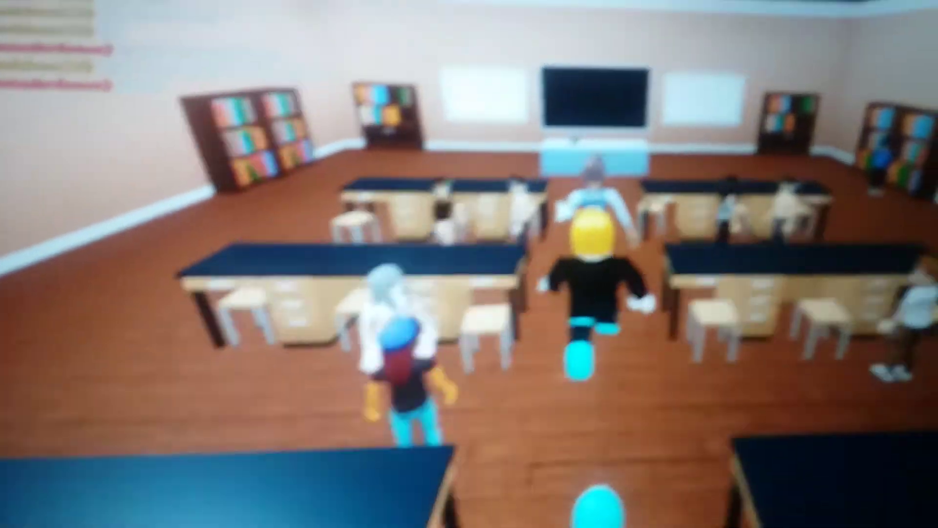
{"action": "key", "text": "w"}
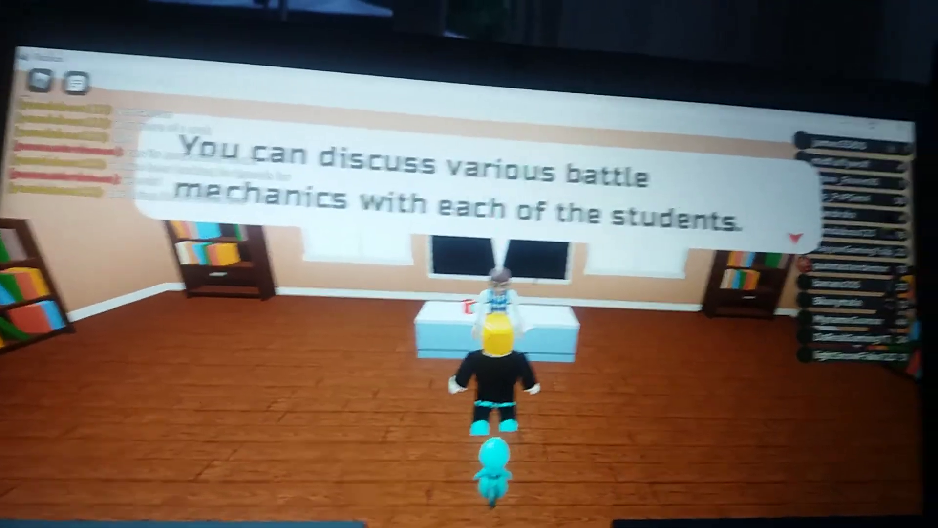
{"action": "key", "text": "space"}
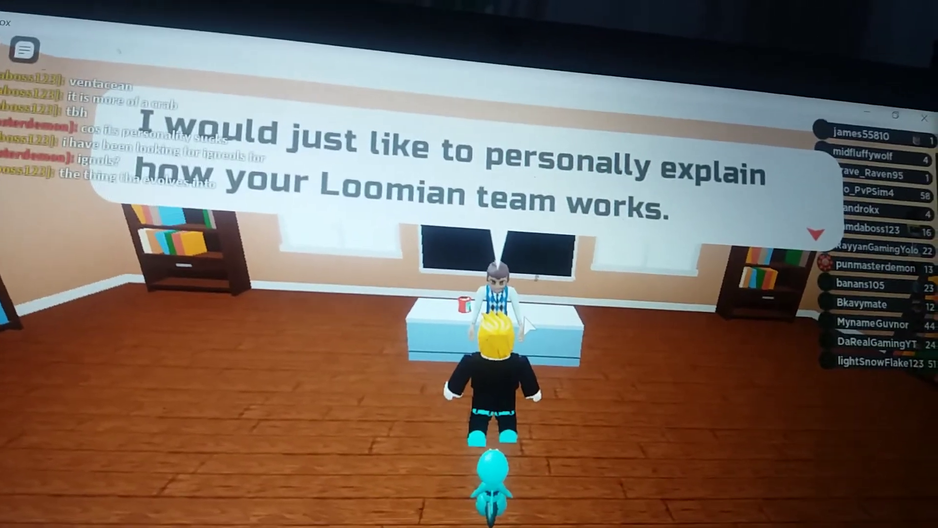
{"action": "left_click", "coordinate": [531, 340]}
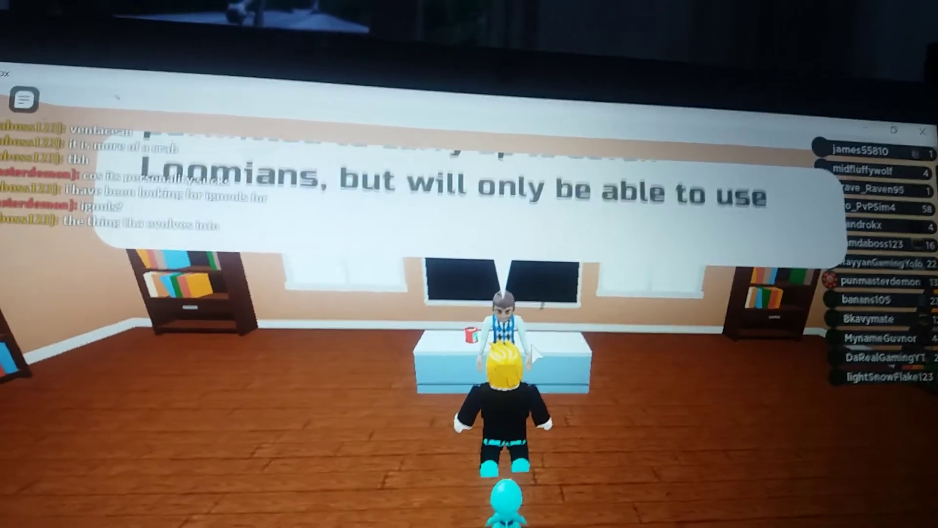
Step: Hear the teacher explain Bench experience, swapping Loomians, and his closing remark
{"action": "left_click", "coordinate": [539, 357]}
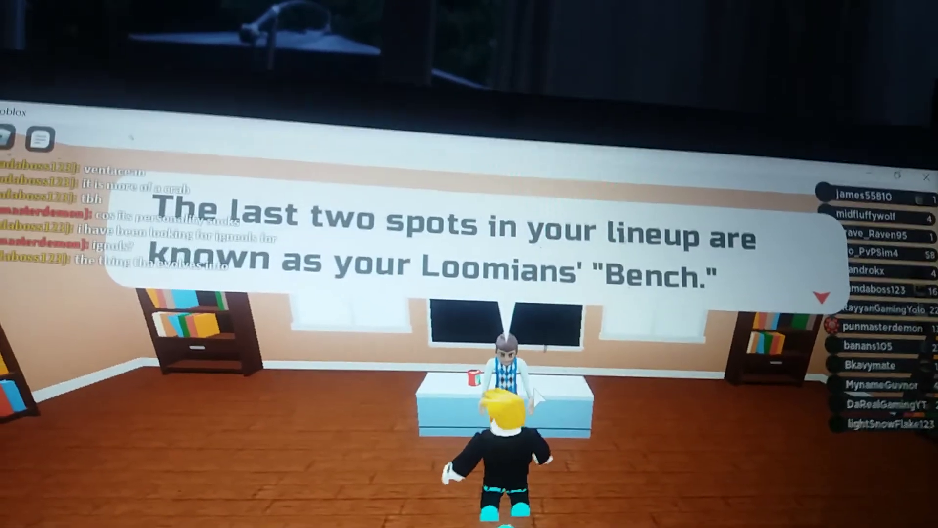
{"action": "left_click", "coordinate": [539, 395]}
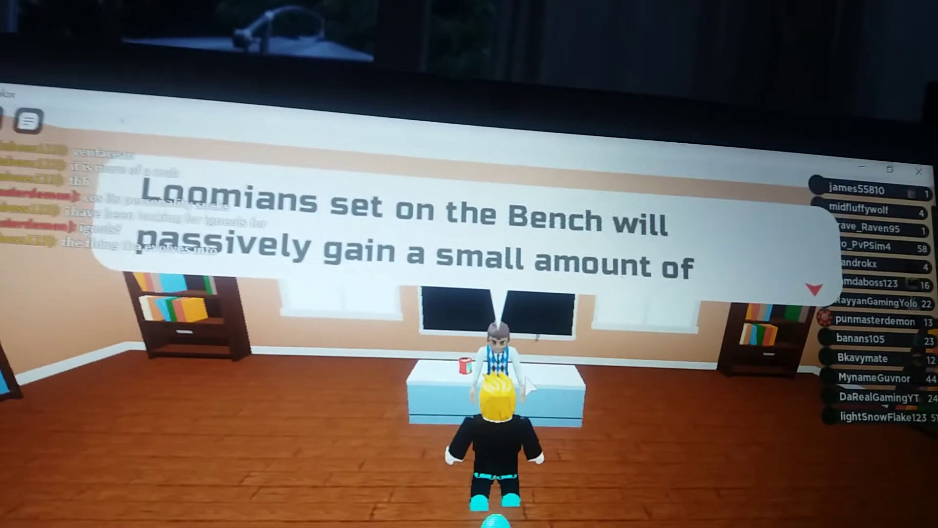
{"action": "left_click", "coordinate": [525, 400]}
{"action": "left_click", "coordinate": [502, 416]}
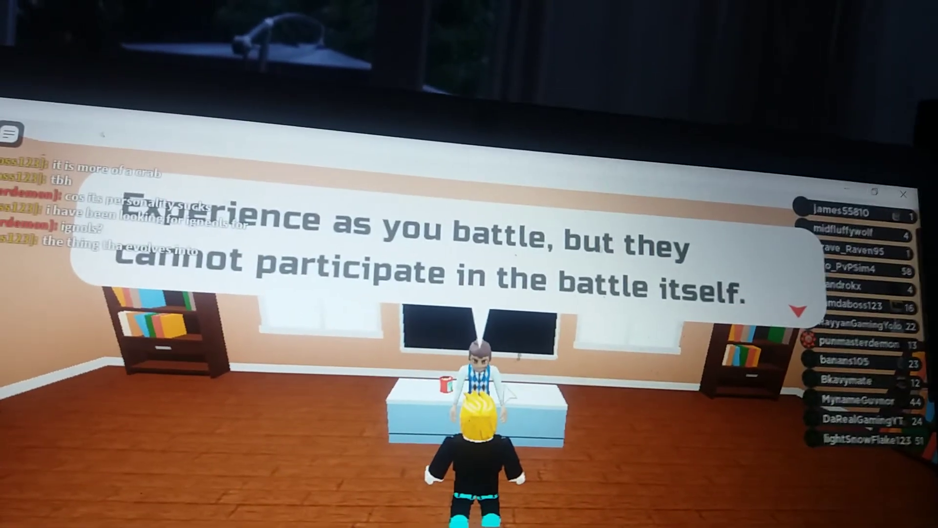
{"action": "left_click", "coordinate": [511, 393]}
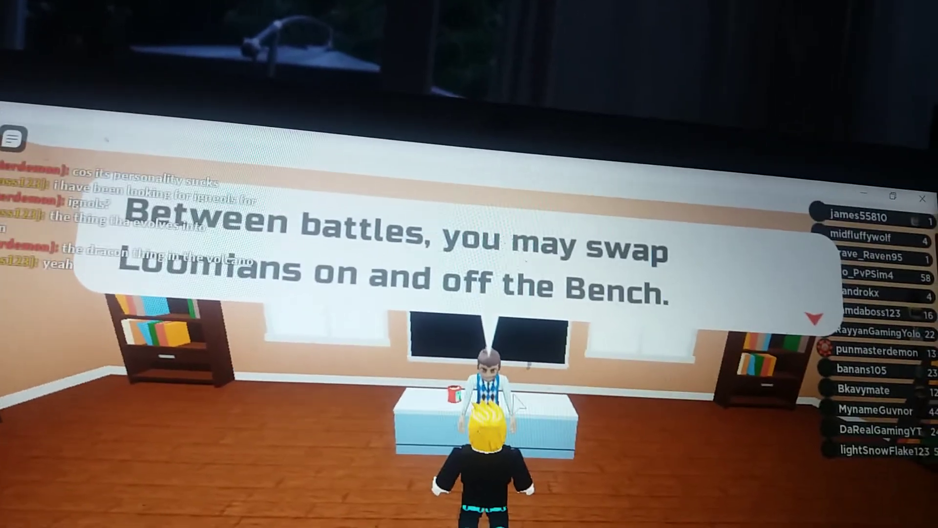
{"action": "left_click", "coordinate": [536, 402]}
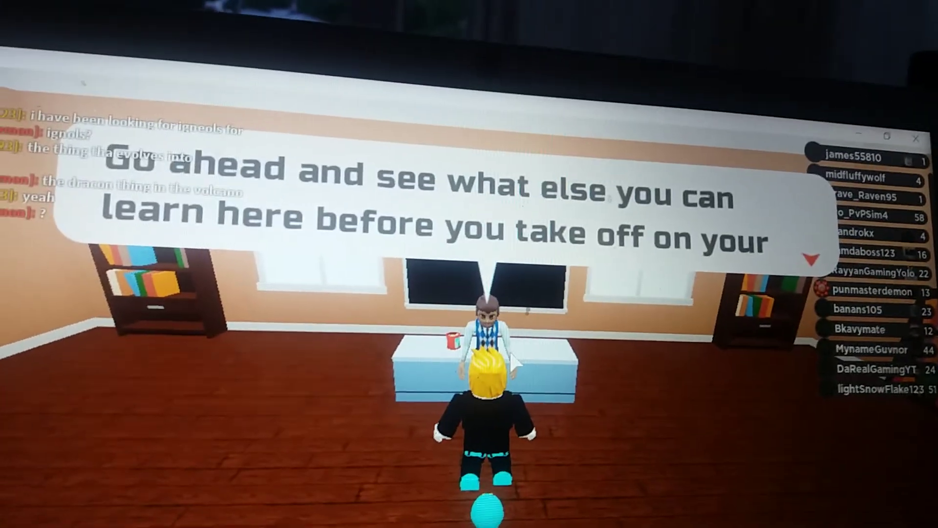
{"action": "left_click", "coordinate": [549, 372]}
Step: Close the teacher's dialogue and walk right to the blue-shirted student by the bookshelf
{"action": "left_click", "coordinate": [549, 372]}
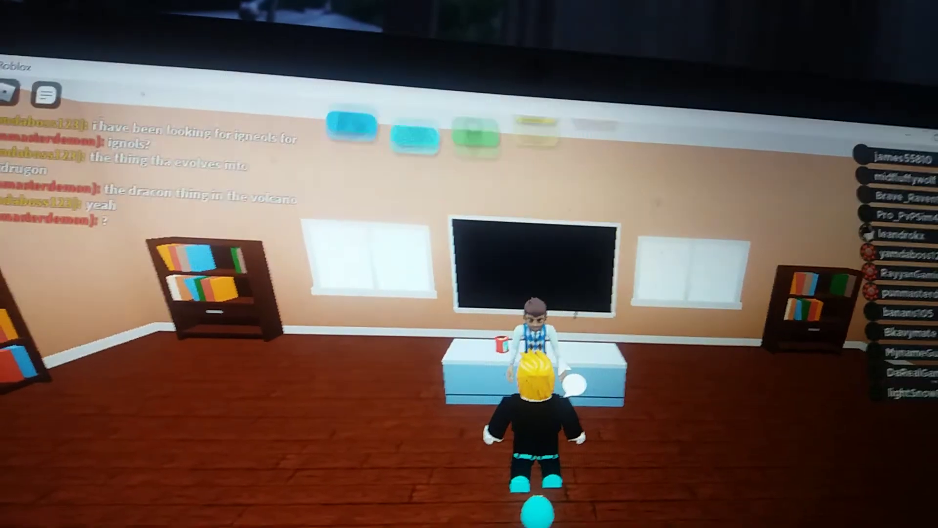
{"action": "key", "text": "d"}
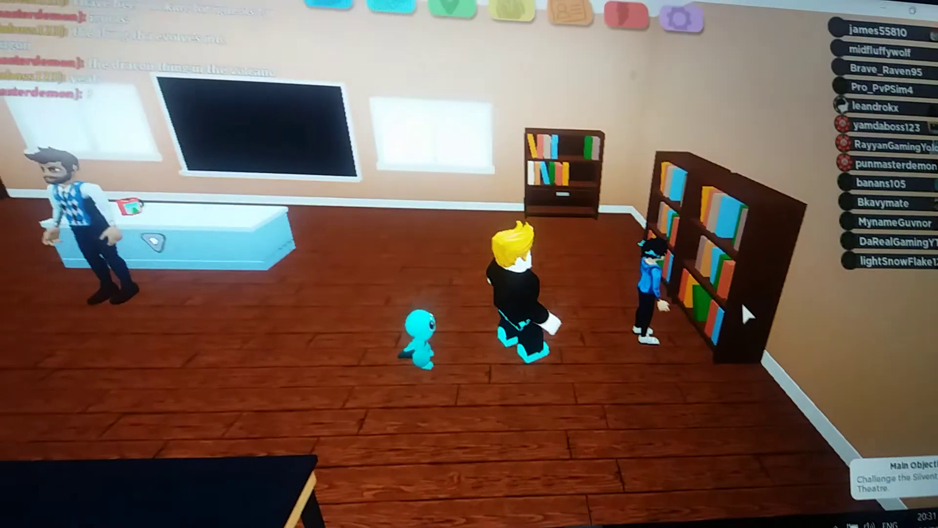
{"action": "left_click", "coordinate": [639, 317]}
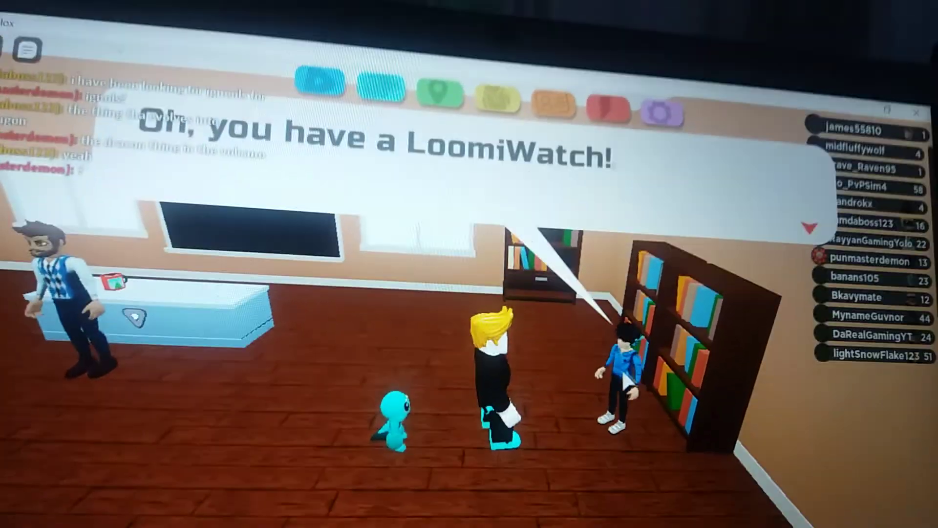
{"action": "left_click", "coordinate": [640, 318]}
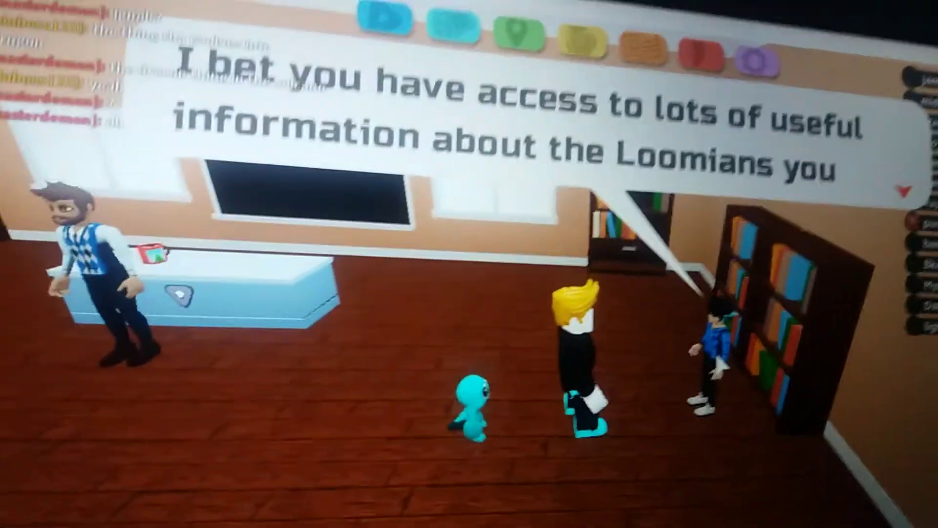
Step: Hear the student explain the Loomipedia and learning about Loomians from books
{"action": "left_click", "coordinate": [639, 317]}
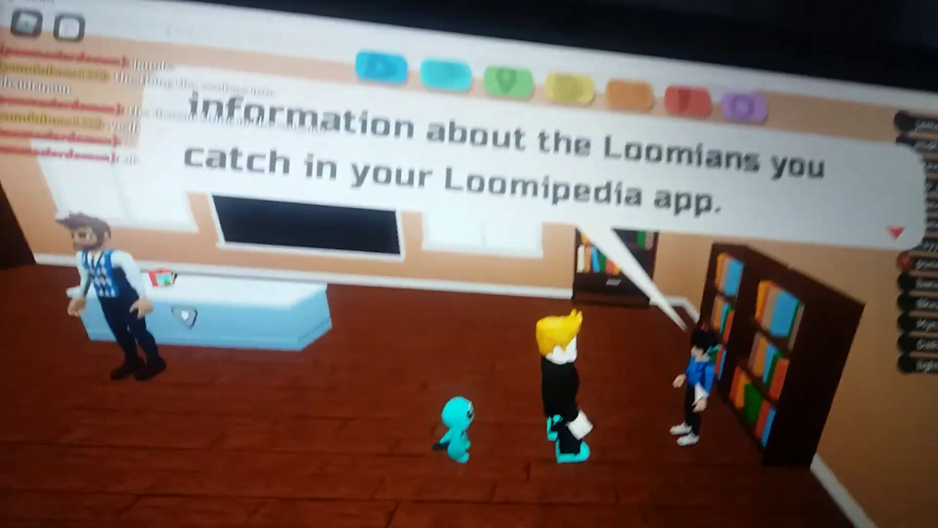
{"action": "left_click", "coordinate": [676, 393]}
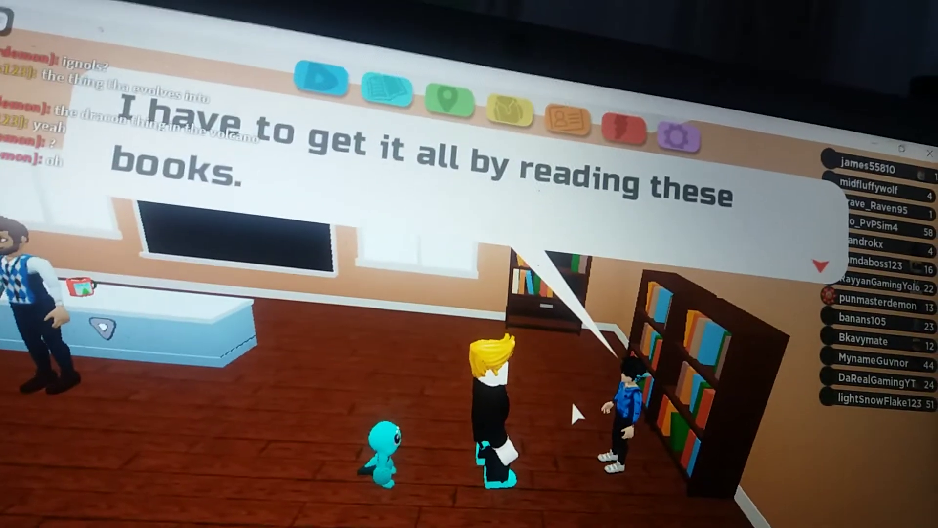
{"action": "left_click", "coordinate": [572, 403]}
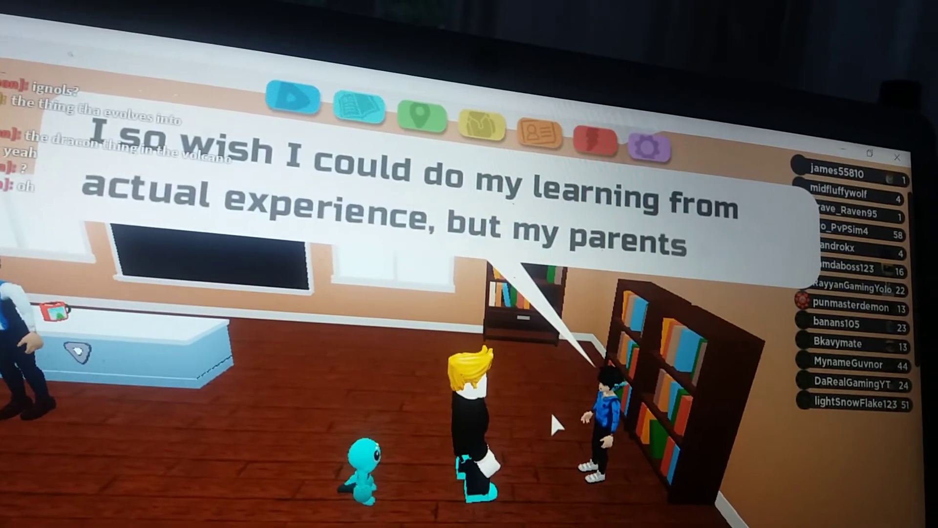
{"action": "left_click", "coordinate": [543, 418]}
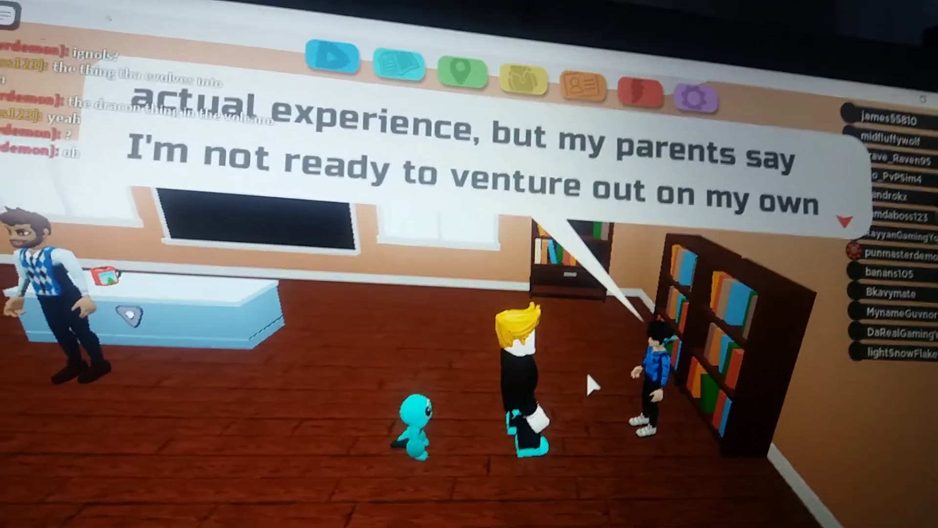
{"action": "left_click", "coordinate": [614, 360]}
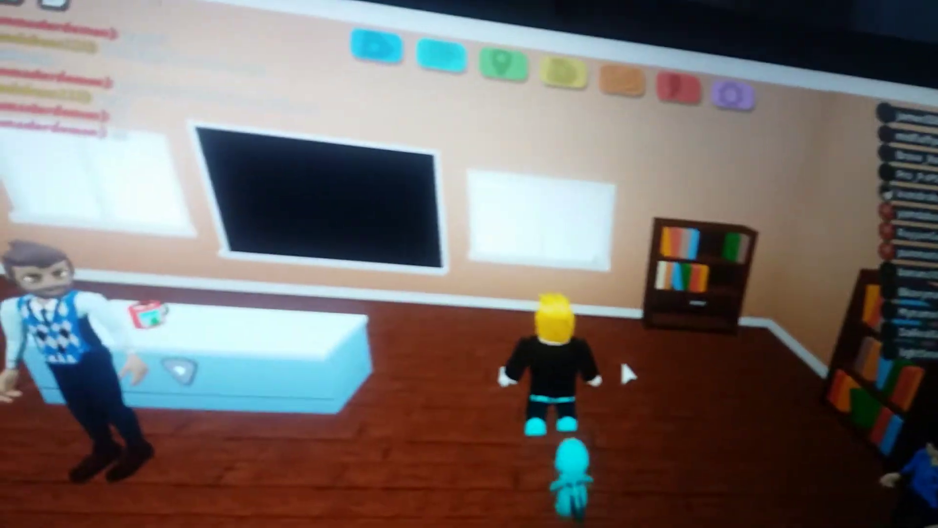
{"action": "key", "text": "s"}
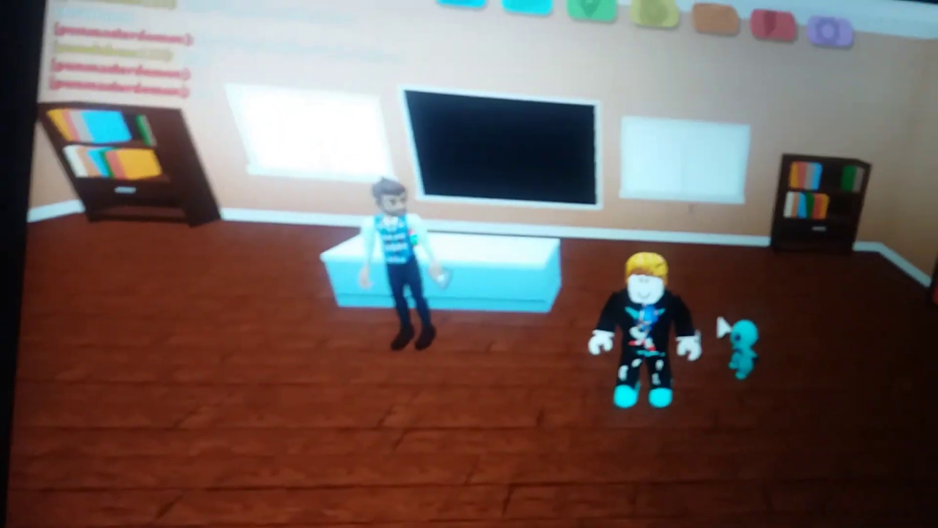